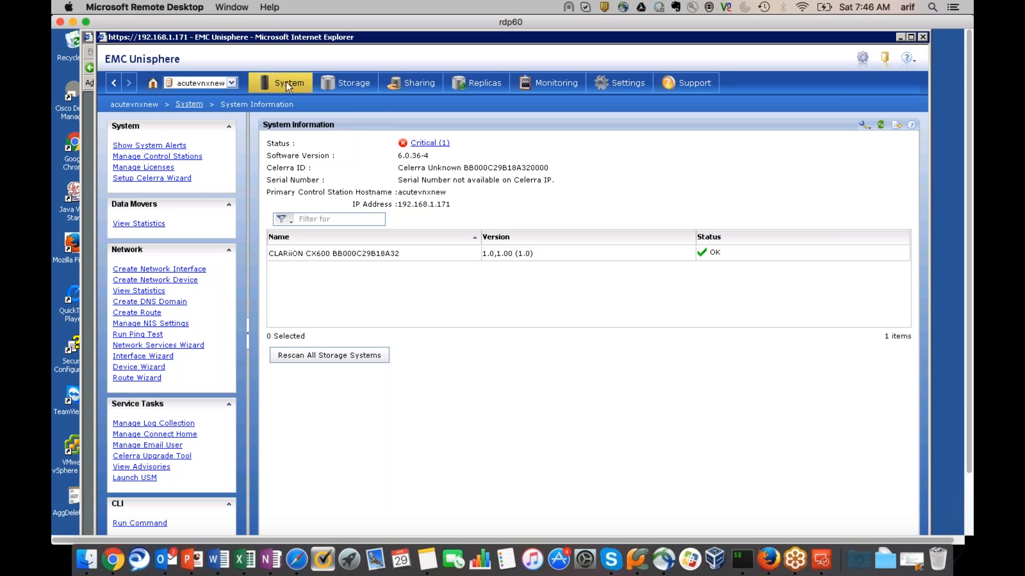
Show the System tab's page list from the acutevnxnew System Information page
{"action": "mouse_move", "coordinate": [287, 83]}
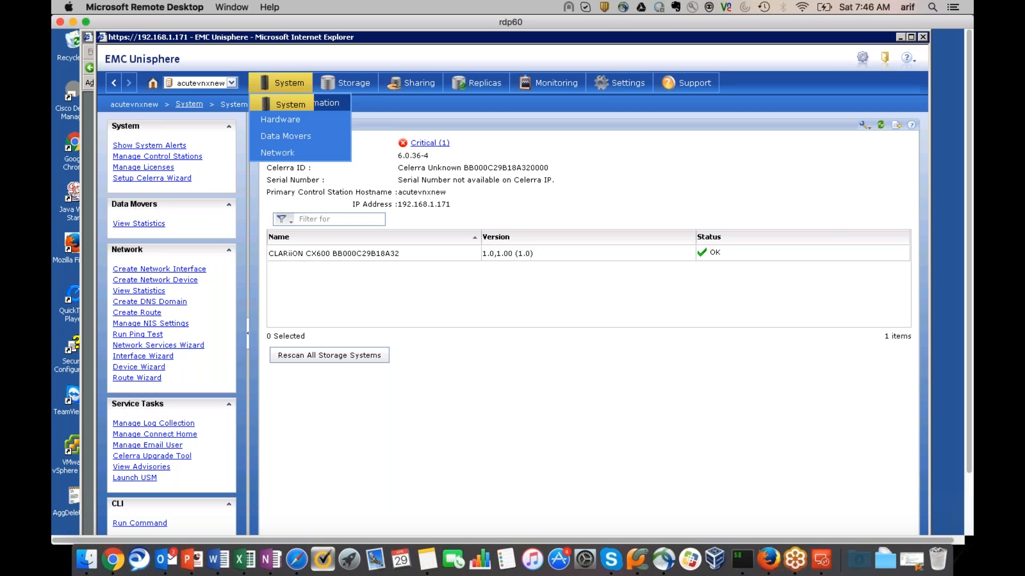
Go to System > Data Movers, select server_2 and open its Properties from the context menu
{"action": "left_click", "coordinate": [283, 137]}
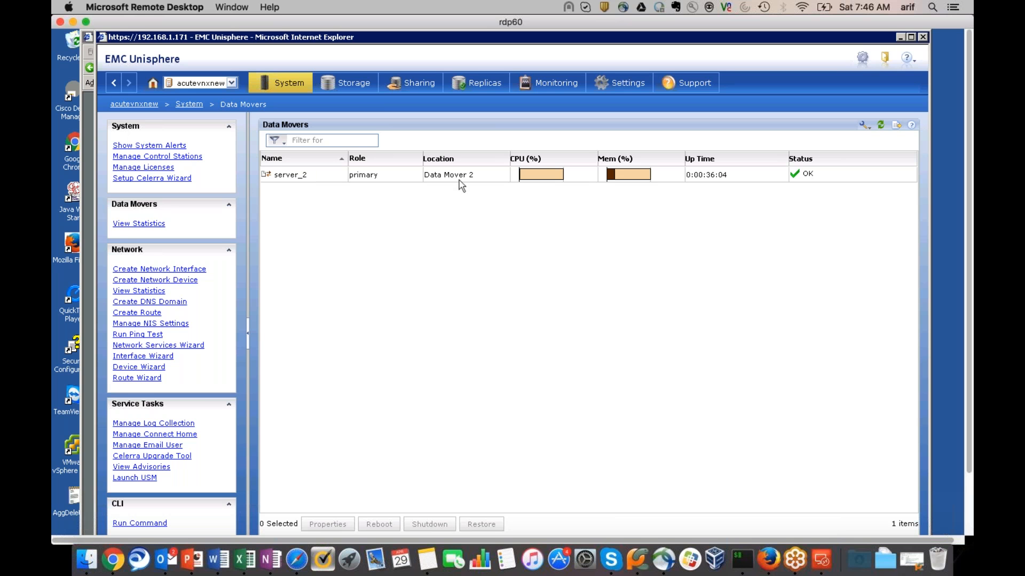
{"action": "left_click", "coordinate": [318, 183]}
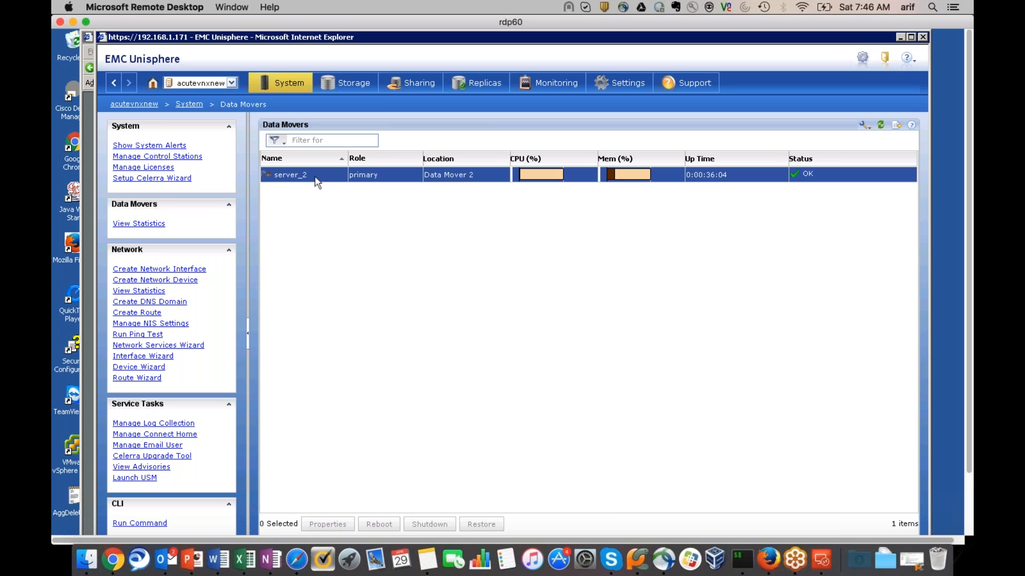
{"action": "right_click", "coordinate": [315, 178]}
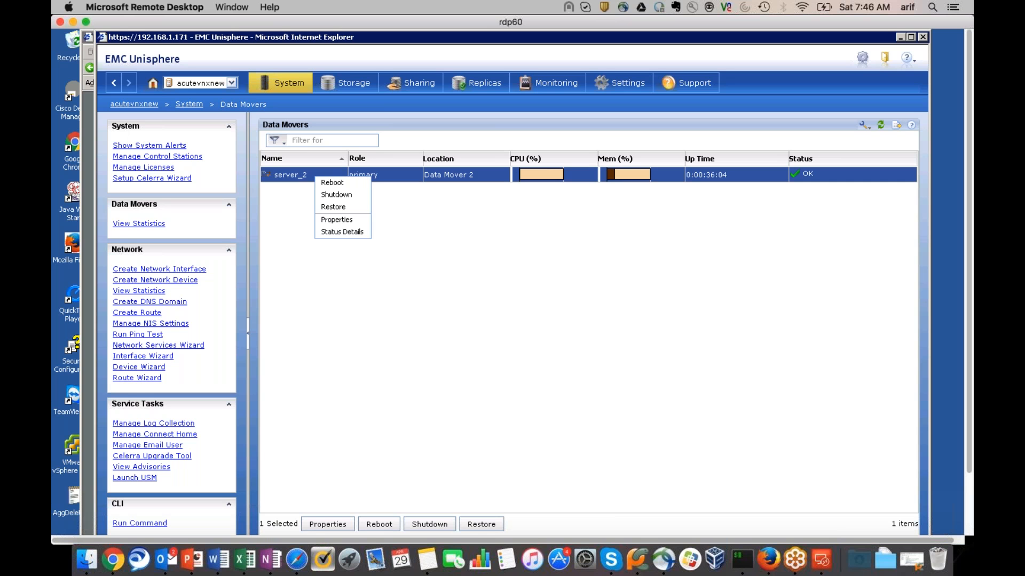
{"action": "left_click", "coordinate": [334, 220]}
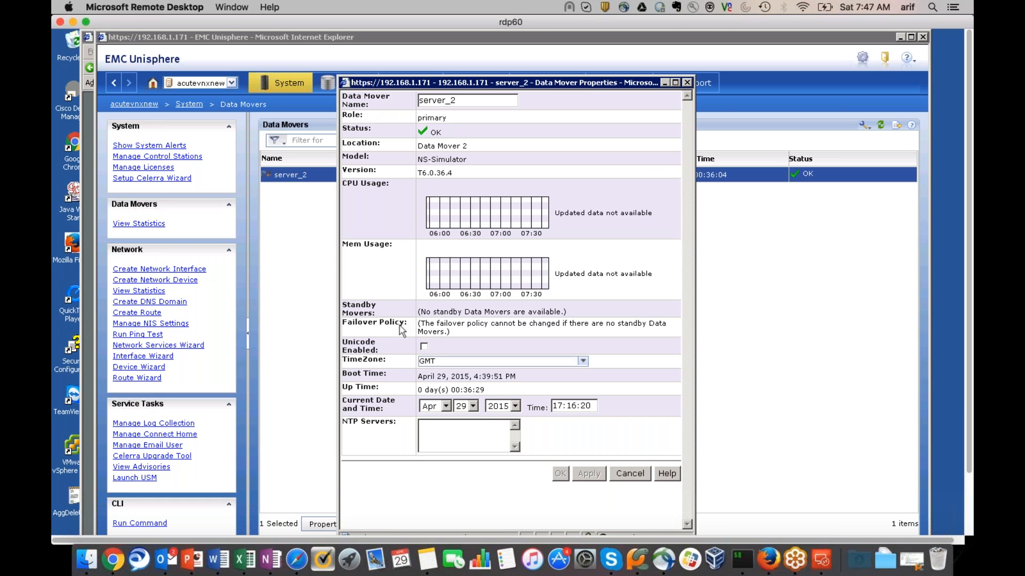
Tick Unicode Enabled in server_2's Data Mover Properties
{"action": "left_click", "coordinate": [424, 347]}
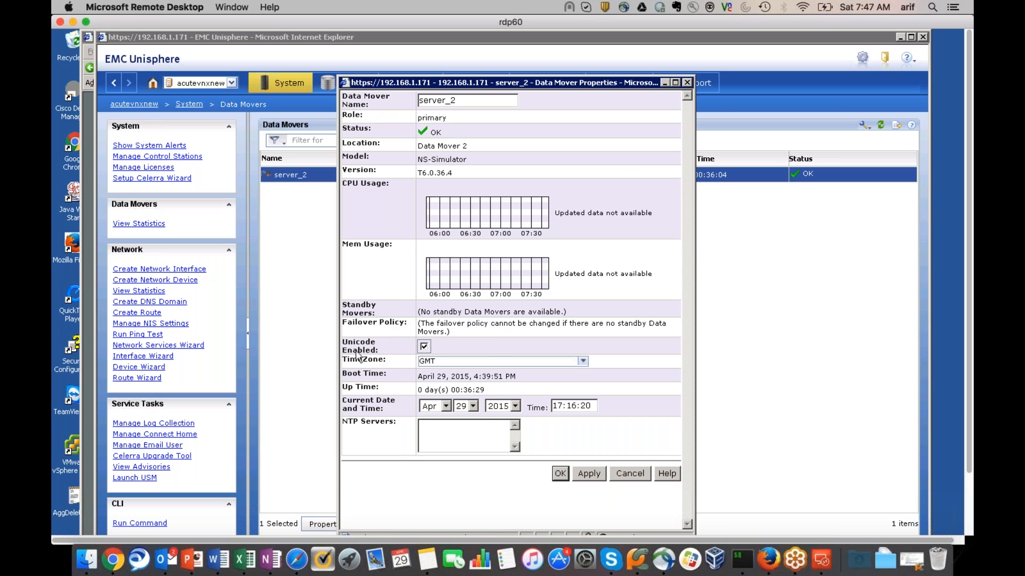
{"action": "mouse_move", "coordinate": [374, 352]}
{"action": "mouse_move", "coordinate": [399, 425]}
Apply Unicode on server_2, confirm it can't be disabled, and close the properties window
{"action": "left_click", "coordinate": [587, 475]}
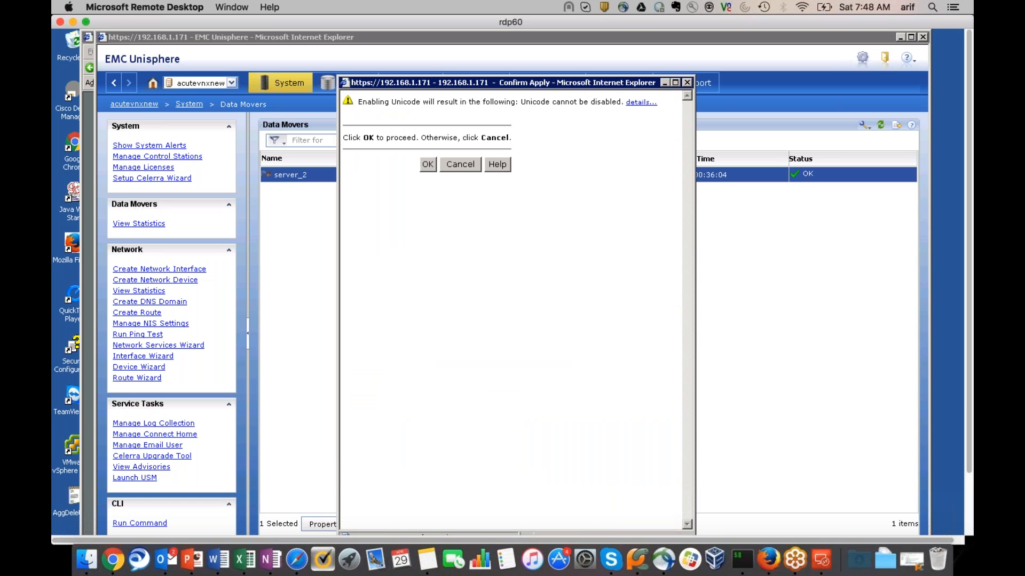
{"action": "left_click", "coordinate": [428, 164]}
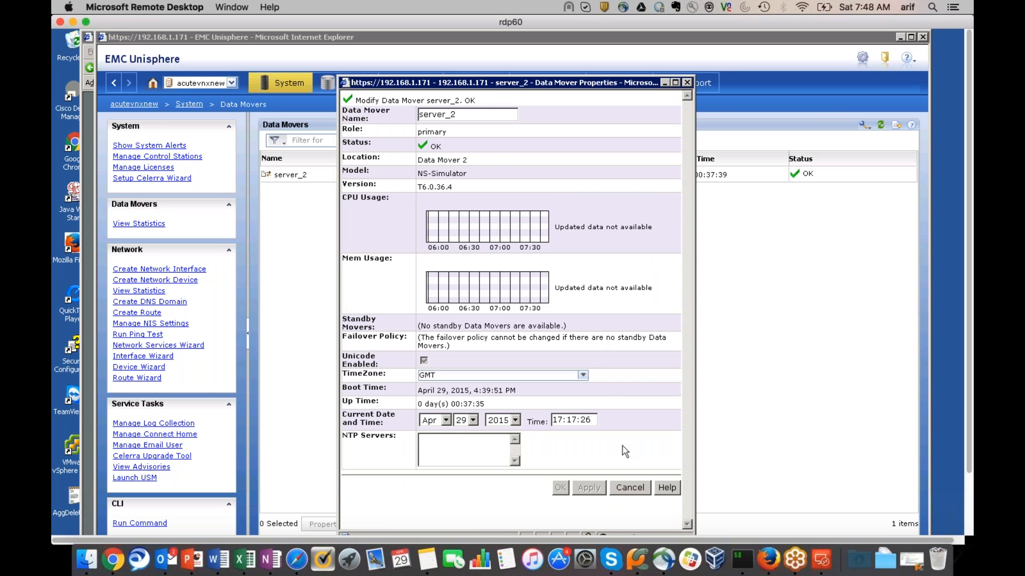
{"action": "left_click", "coordinate": [685, 82]}
{"action": "mouse_move", "coordinate": [276, 84]}
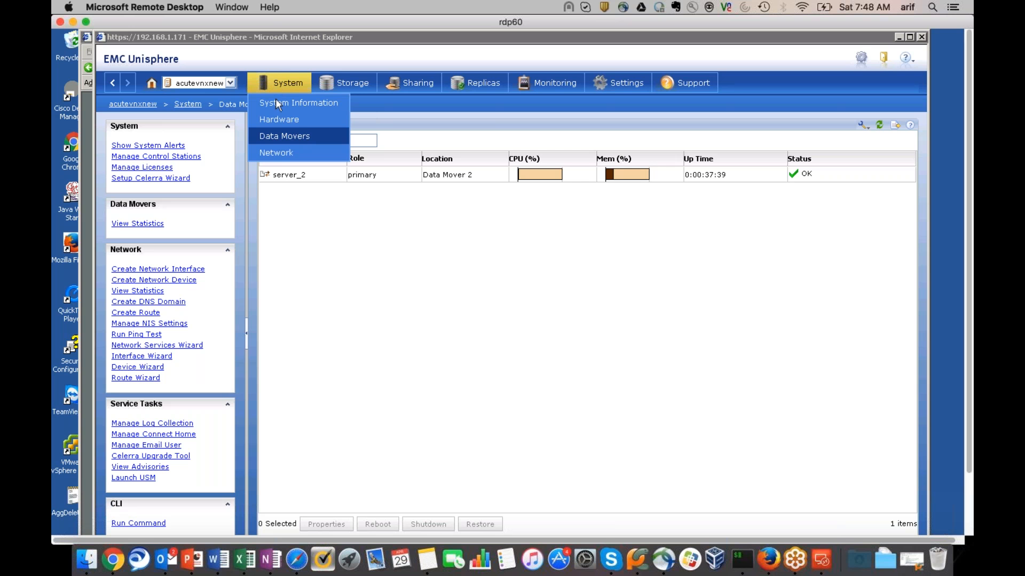
Open the Network Interfaces page listing el30 and el31 on server_2
{"action": "left_click", "coordinate": [278, 153]}
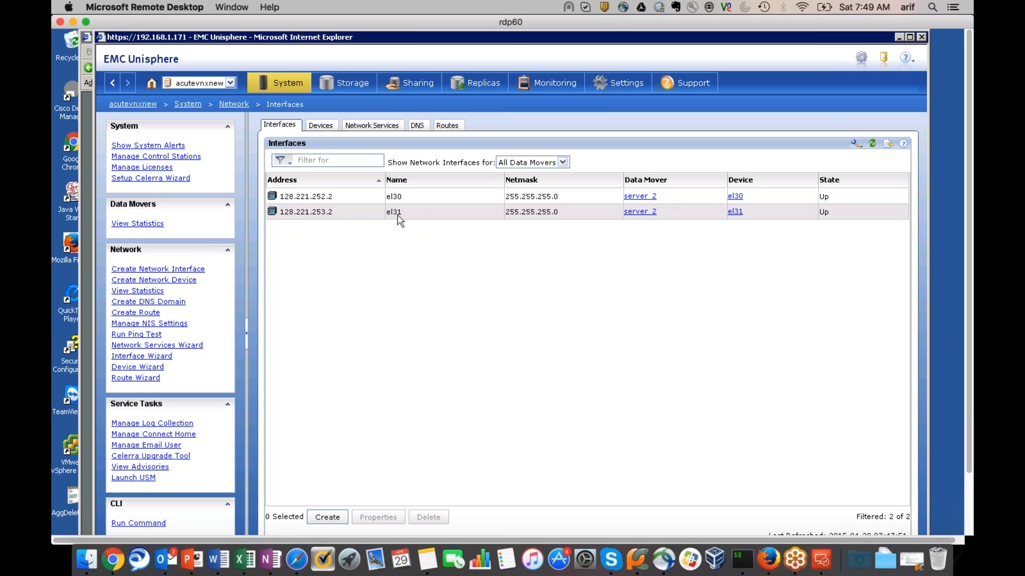
Browse the network Devices, Network Services, DNS (acutelearn.net) and Routes pages
{"action": "left_click", "coordinate": [322, 126]}
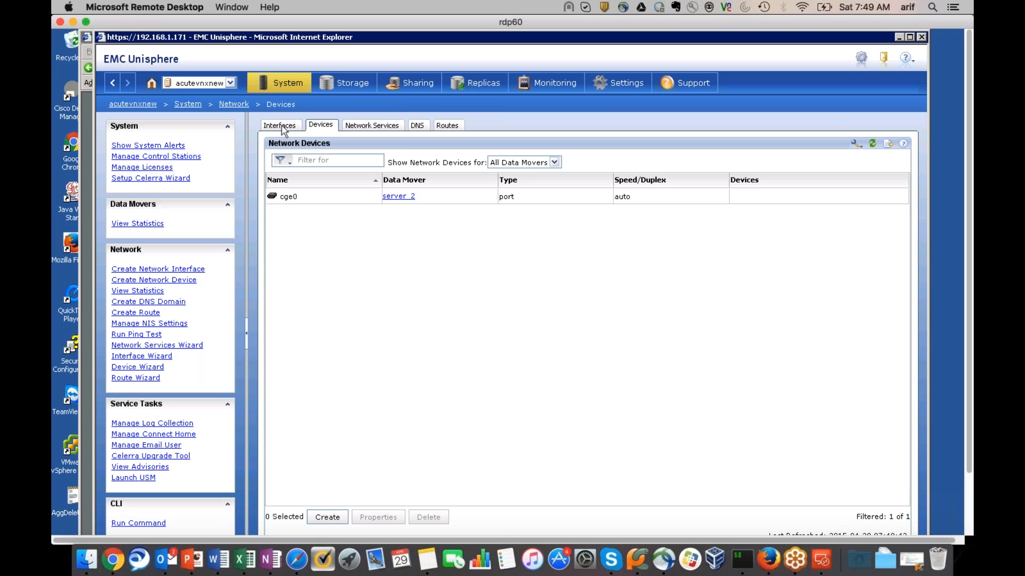
{"action": "left_click", "coordinate": [378, 129]}
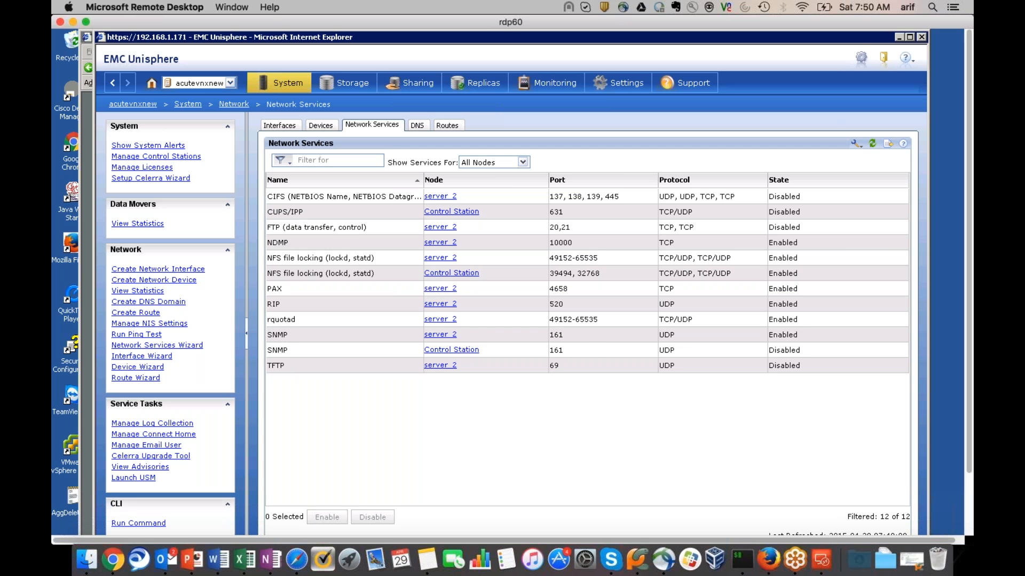
{"action": "left_click", "coordinate": [418, 126]}
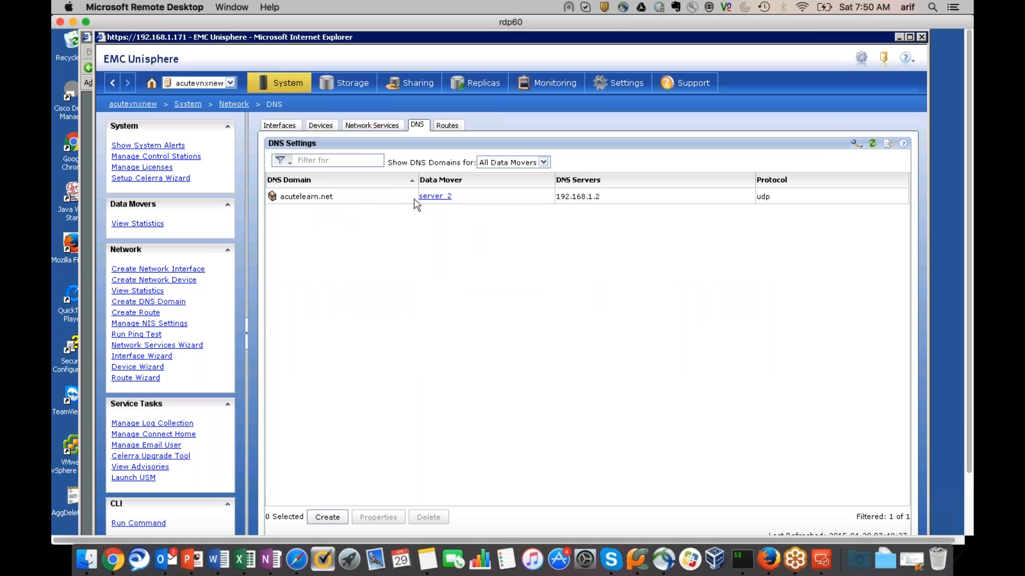
{"action": "left_click", "coordinate": [447, 126]}
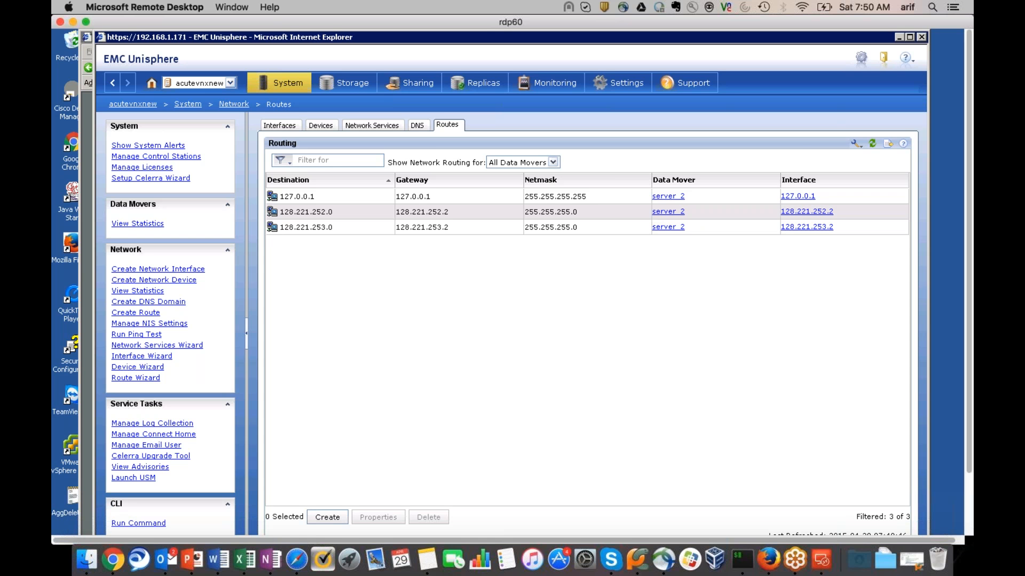
Go back to the Interfaces list showing el30 and el31 on server_2
{"action": "left_click", "coordinate": [278, 128]}
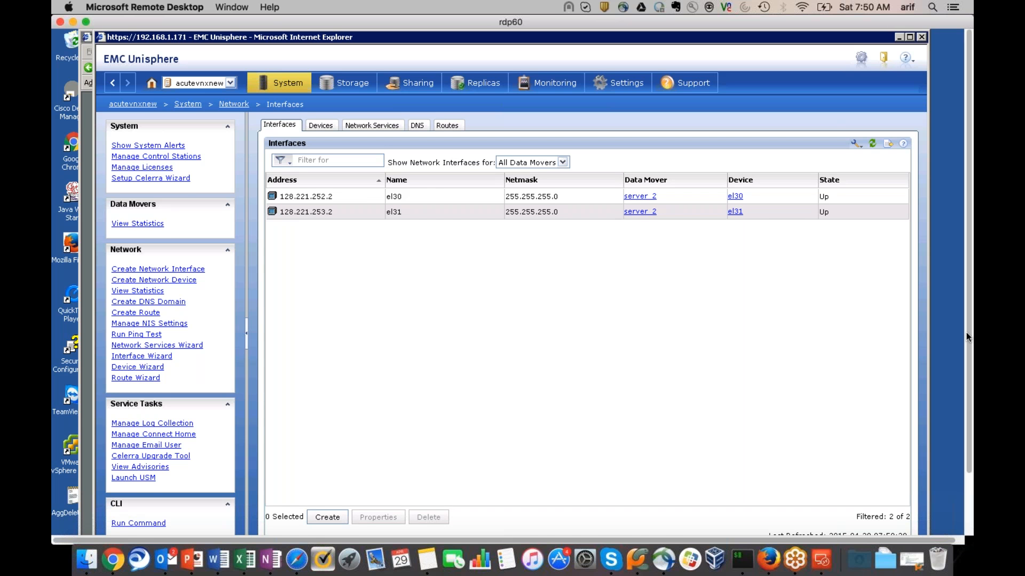
{"action": "scroll", "coordinate": [512, 283], "scroll_direction": "down", "scroll_amount": 3}
Bring the PuTTY terminal forward and enlarge its window
{"action": "left_click", "coordinate": [415, 527]}
{"action": "right_click", "coordinate": [415, 527]}
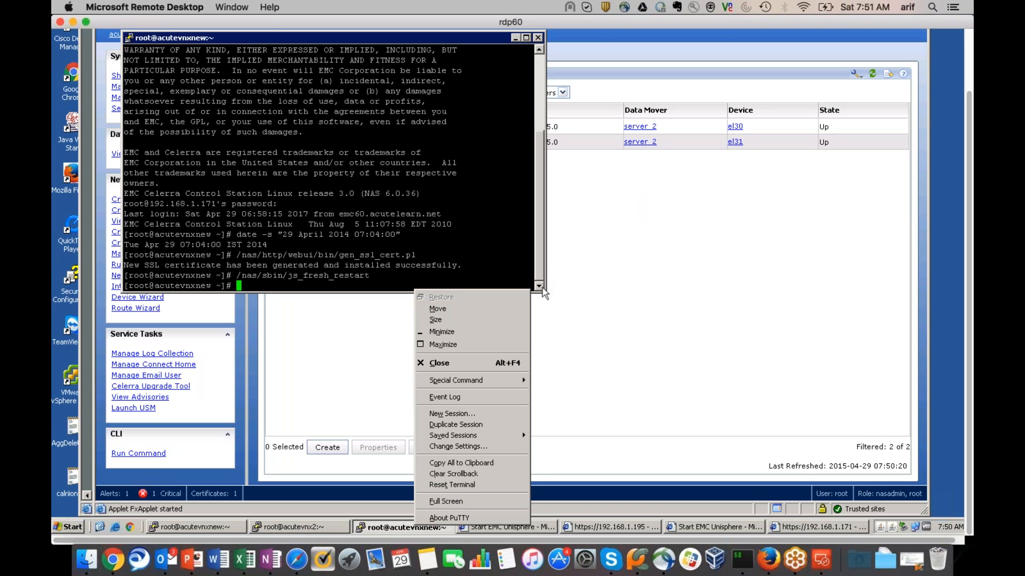
{"action": "left_click", "coordinate": [494, 274]}
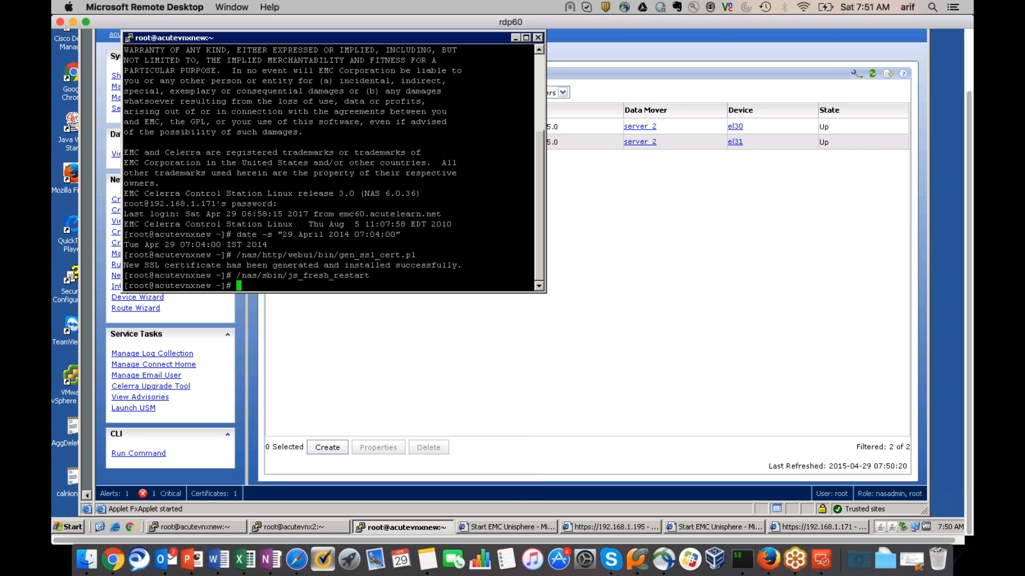
{"action": "left_click_drag", "start_coordinate": [551, 289], "coordinate": [776, 406]}
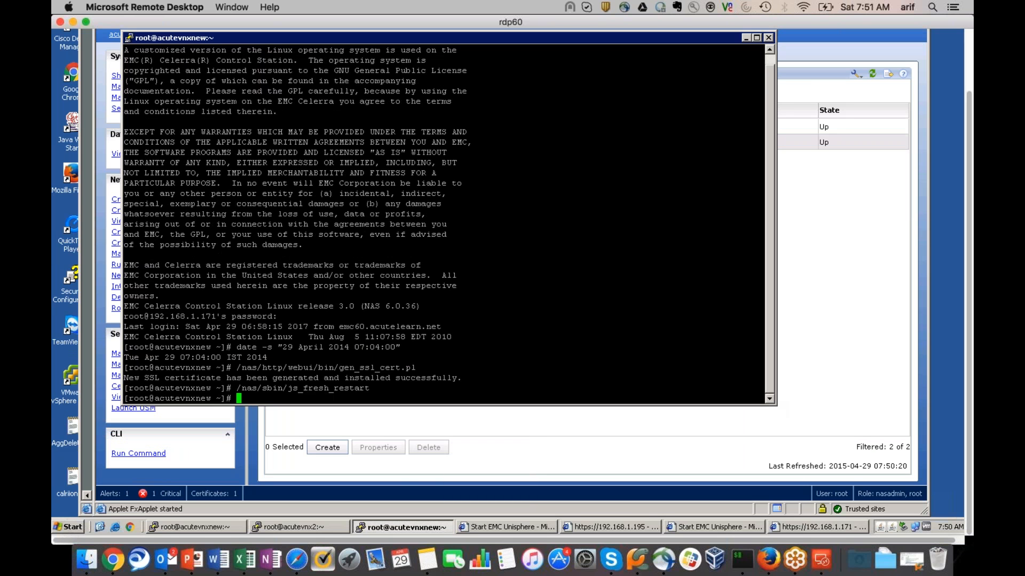
Run 'ip a' and highlight the eth0 (192.168.1.171) and eth1 entries
{"action": "type", "text": "ip a"}
{"action": "key", "text": "Return"}
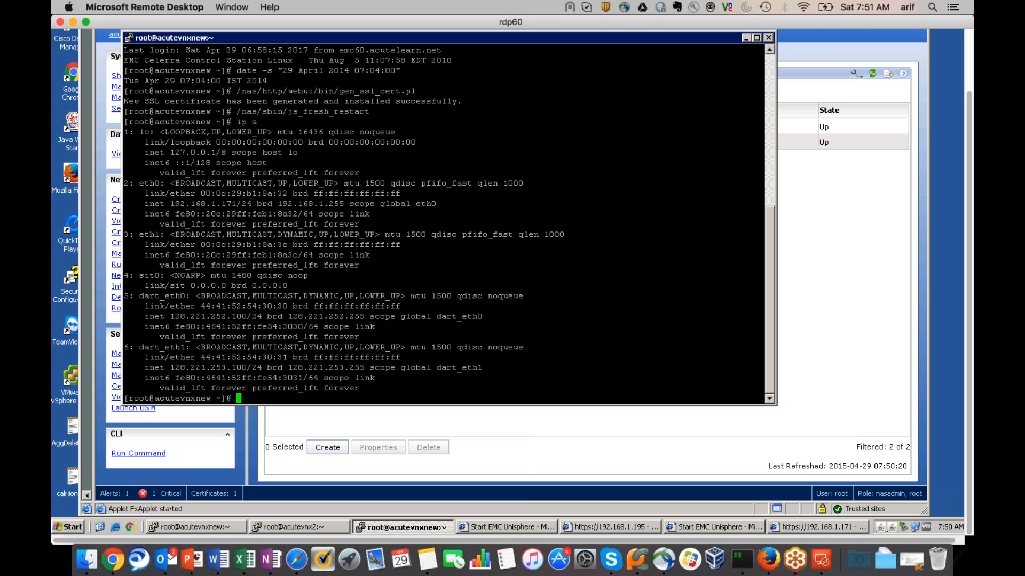
{"action": "left_click_drag", "start_coordinate": [236, 204], "coordinate": [125, 183]}
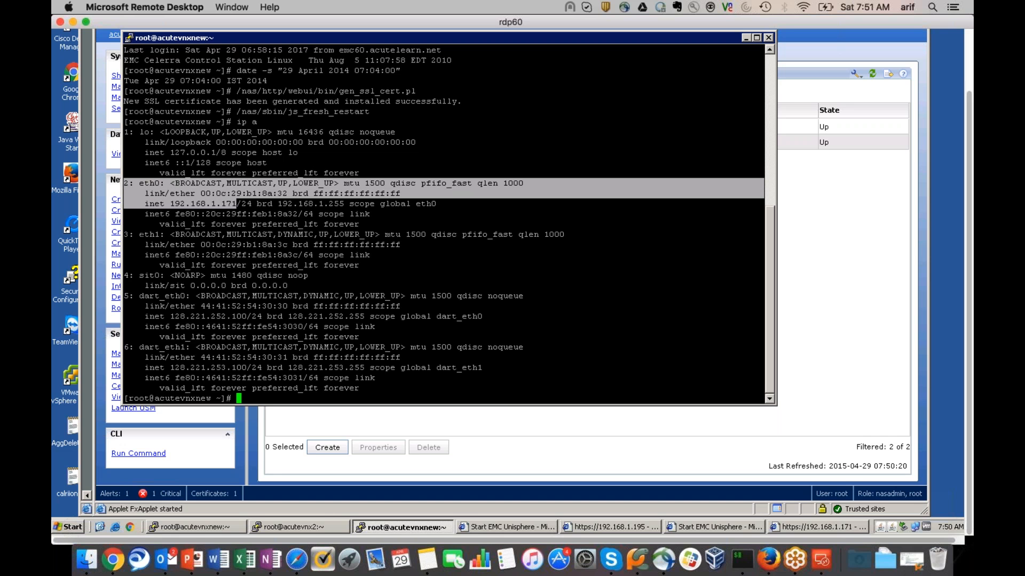
{"action": "left_click_drag", "start_coordinate": [139, 234], "coordinate": [368, 267]}
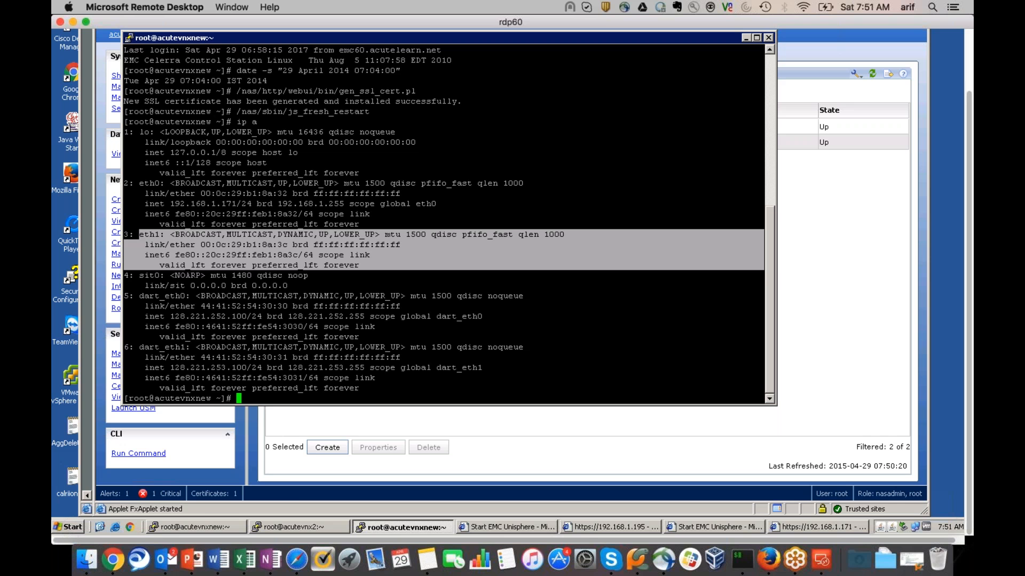
{"action": "left_click", "coordinate": [69, 527]}
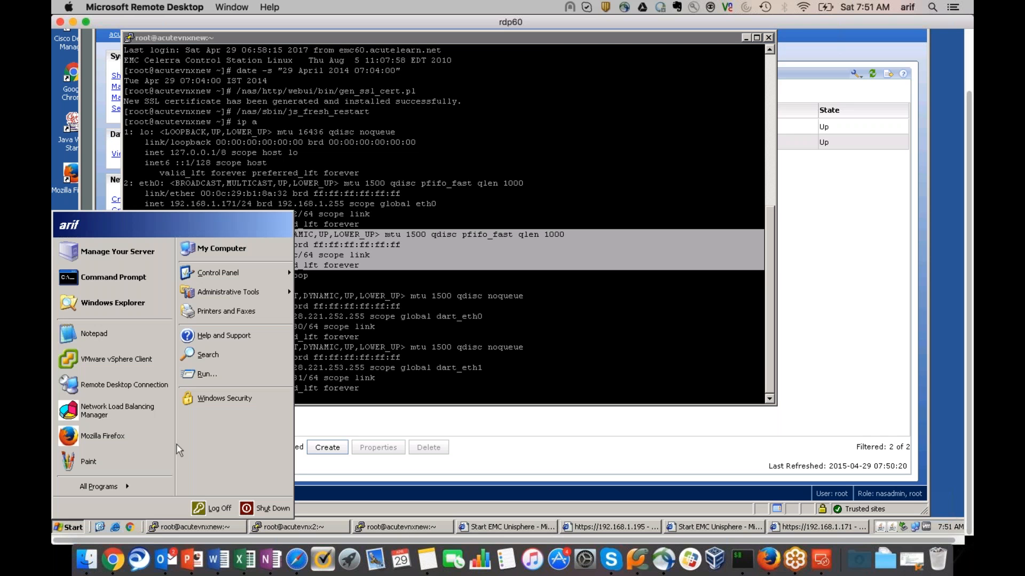
Open a command prompt and ping 192.168.1.172, correcting the mistyped address
{"action": "left_click", "coordinate": [206, 374]}
{"action": "type", "text": "cmd"}
{"action": "key", "text": "Return"}
{"action": "type", "text": "ping 192.168.1"}
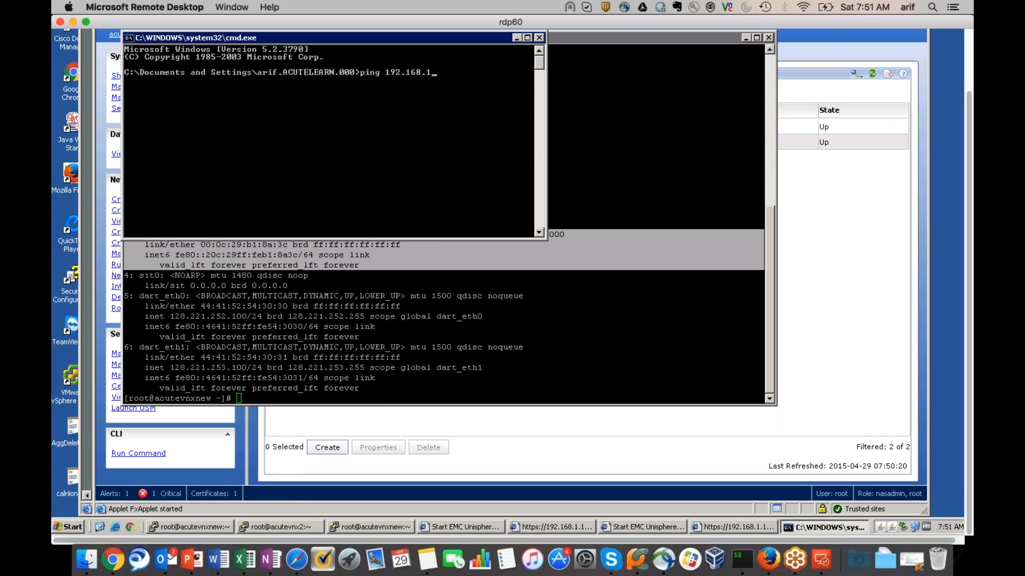
{"action": "type", "text": "172"}
{"action": "key", "text": "Return"}
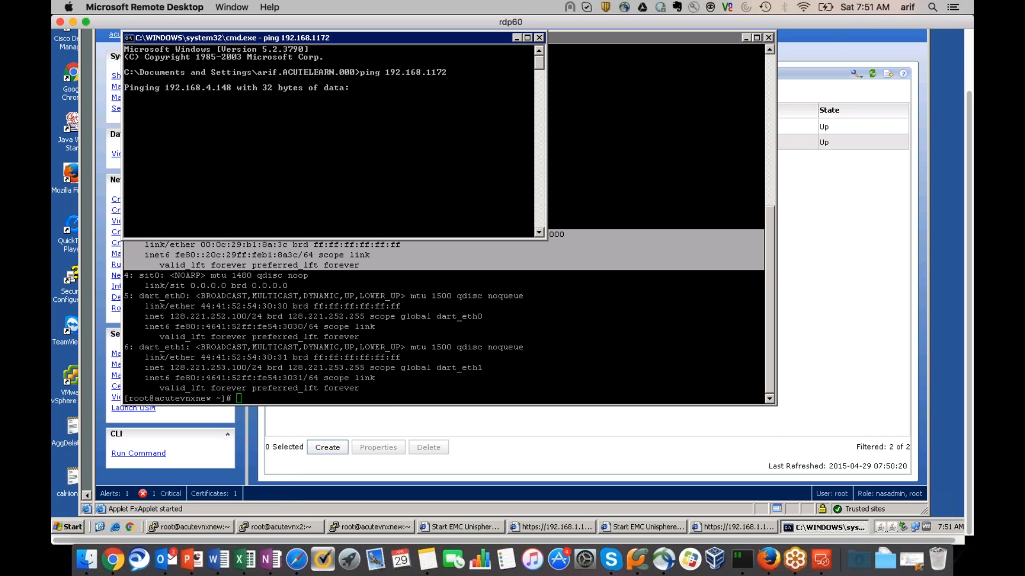
{"action": "key", "text": "ctrl+c"}
{"action": "key", "text": "Up"}
{"action": "key", "text": "Left"}
{"action": "key", "text": "Left"}
{"action": "key", "text": "Left"}
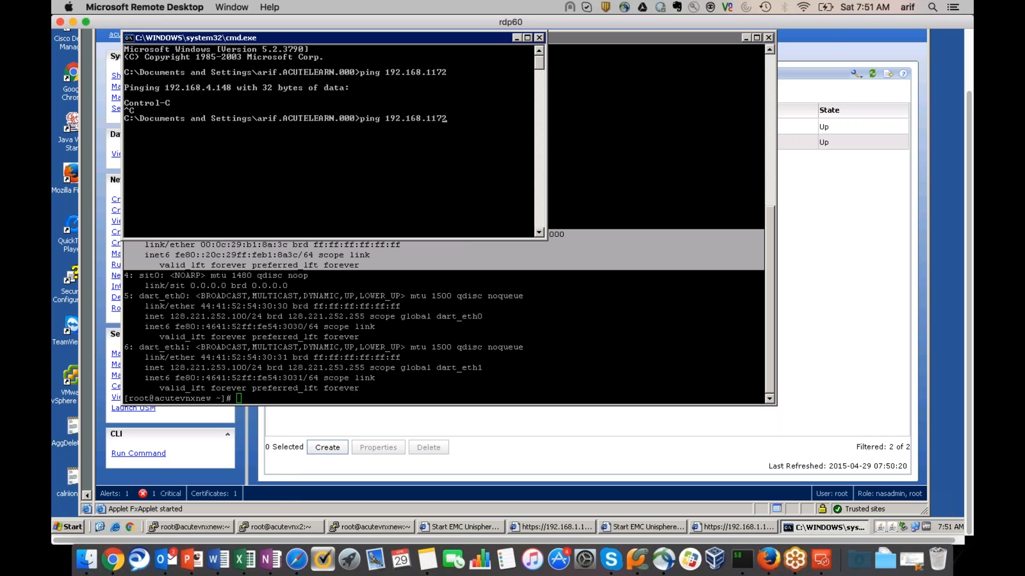
{"action": "type", "text": "."}
{"action": "key", "text": "Return"}
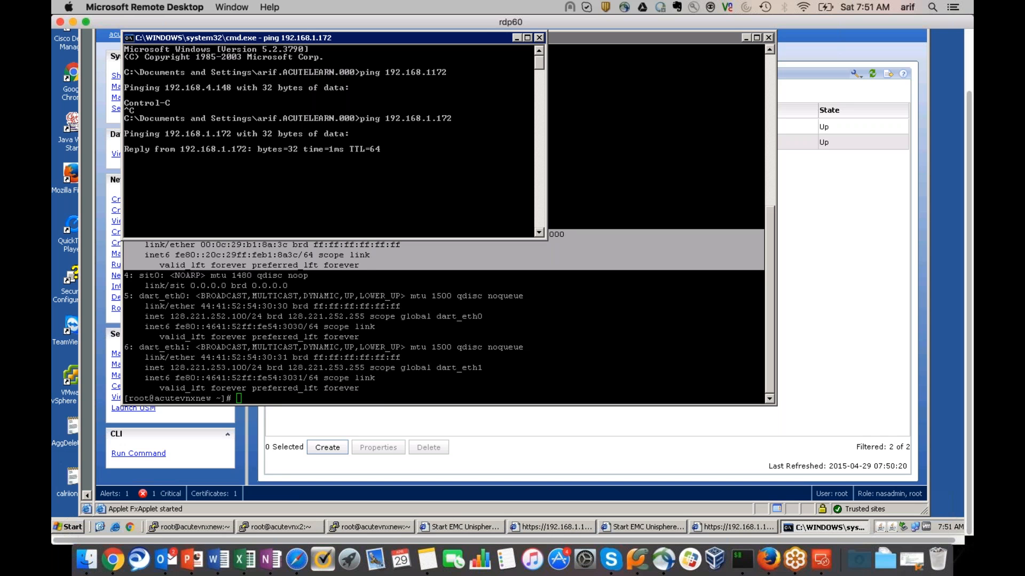
Ping 192.168.1.173, then 192.168.1.174, which times out
{"action": "key", "text": "ctrl+c"}
{"action": "key", "text": "Up"}
{"action": "key", "text": "BackSpace"}
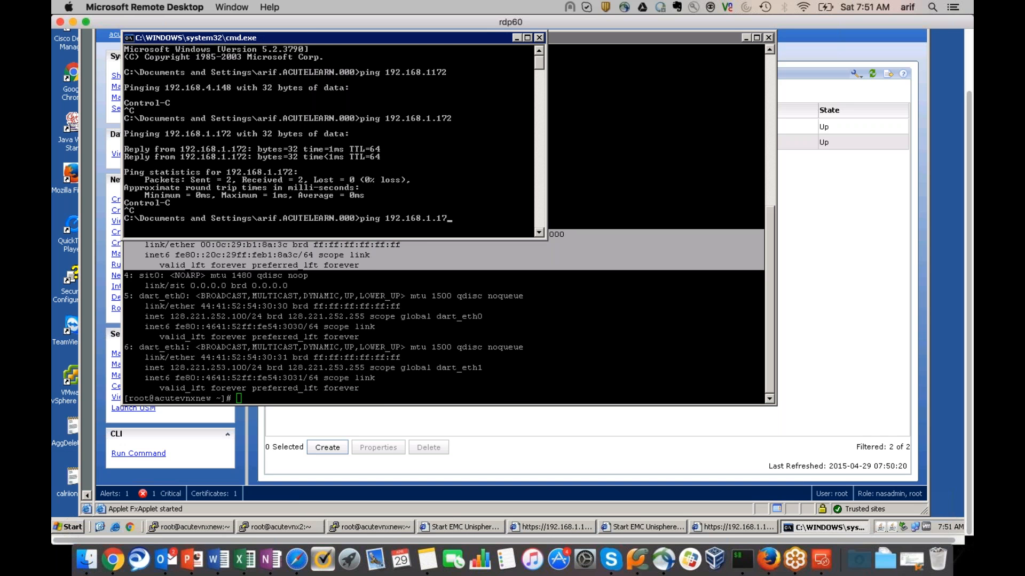
{"action": "type", "text": "3"}
{"action": "key", "text": "Return"}
{"action": "key", "text": "ctrl+c"}
{"action": "key", "text": "Up"}
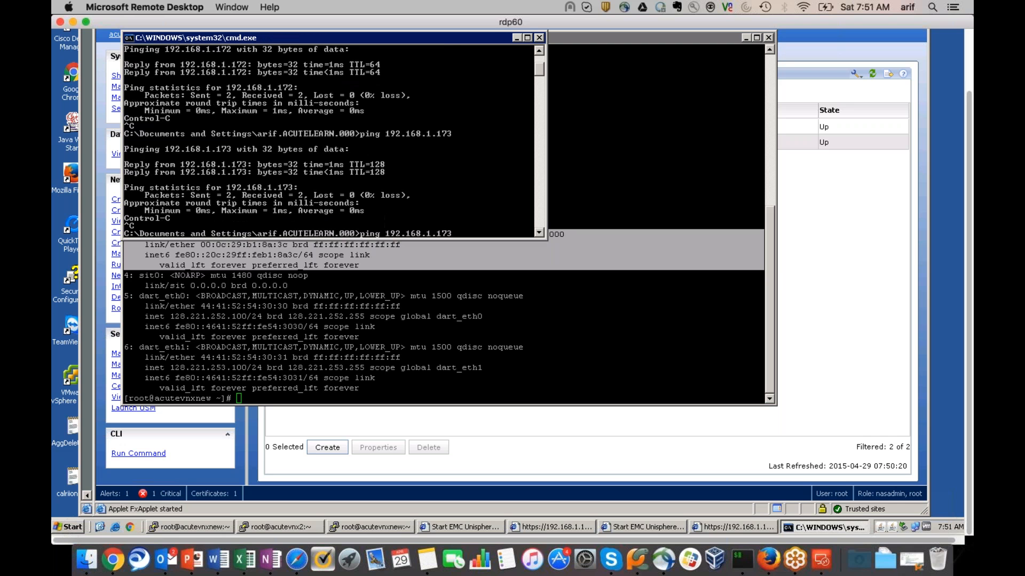
{"action": "type", "text": "4"}
{"action": "key", "text": "Return"}
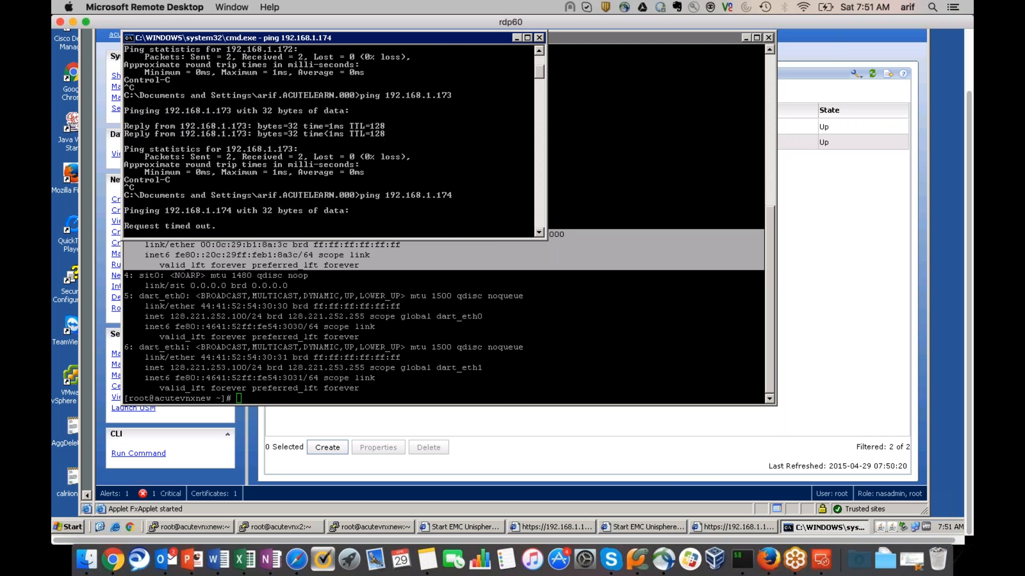
Close the ping console, minimize PuTTY, and open Create Network Interface for server_2 on cge0
{"action": "left_click", "coordinate": [539, 38]}
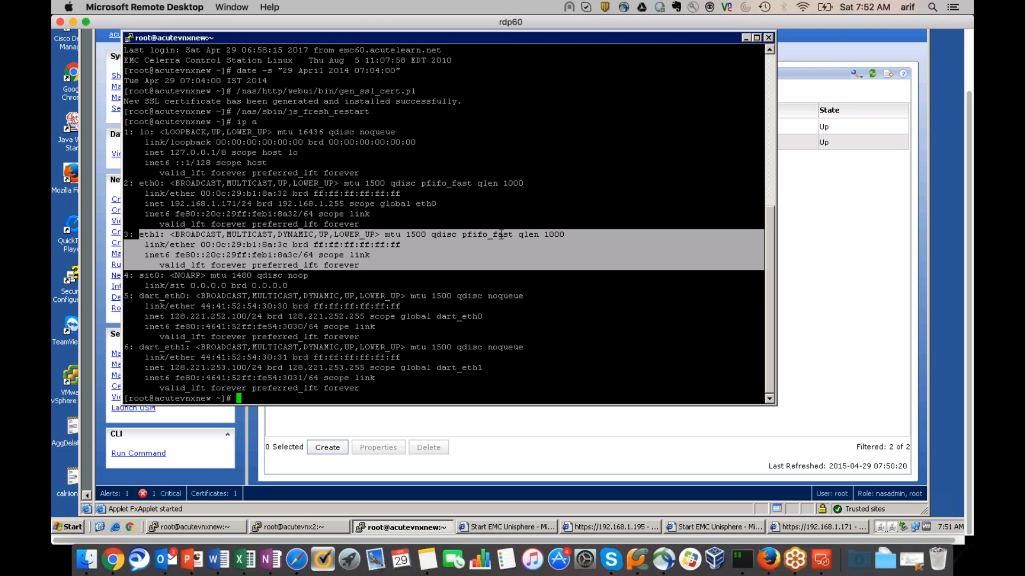
{"action": "left_click", "coordinate": [746, 38]}
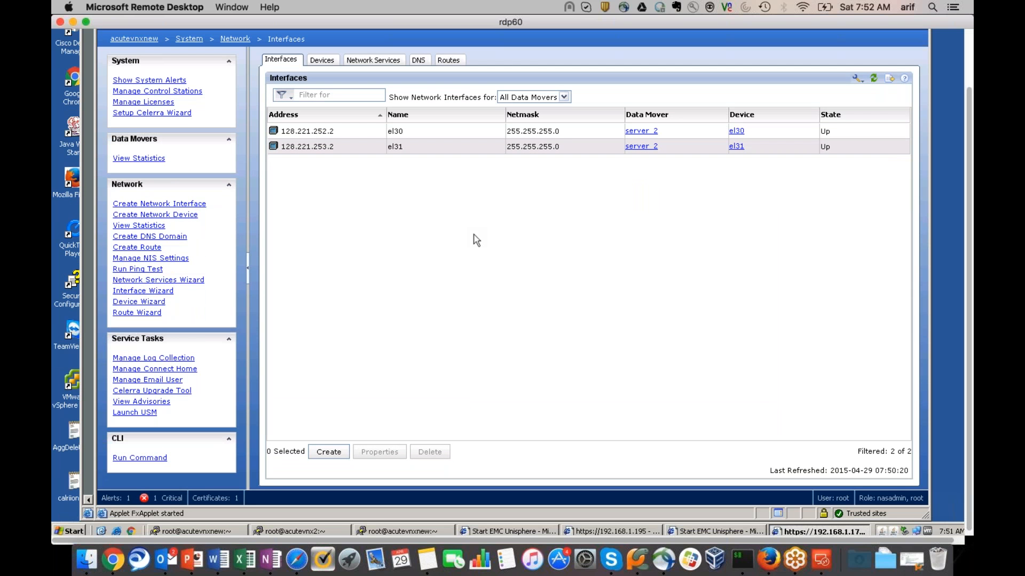
{"action": "left_click", "coordinate": [336, 455]}
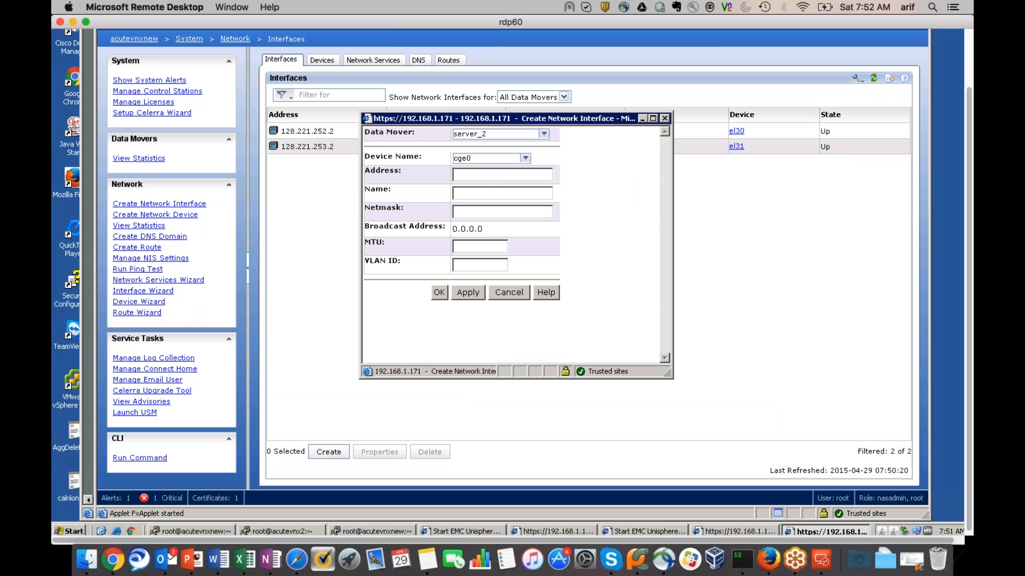
Restart the new interface form, pick device cge0 and enter address 192.168.1.174
{"action": "left_click", "coordinate": [509, 293]}
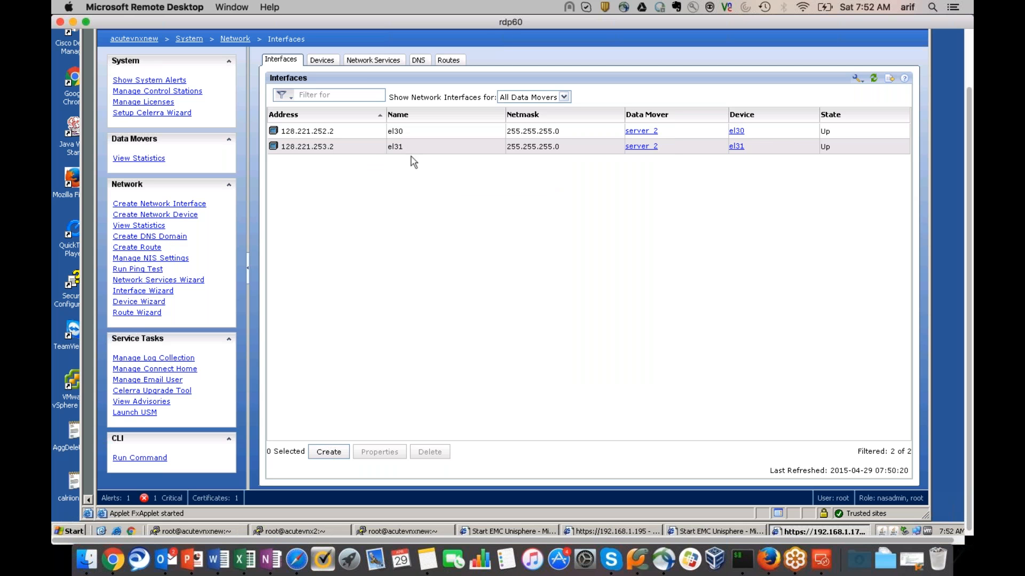
{"action": "left_click", "coordinate": [329, 452]}
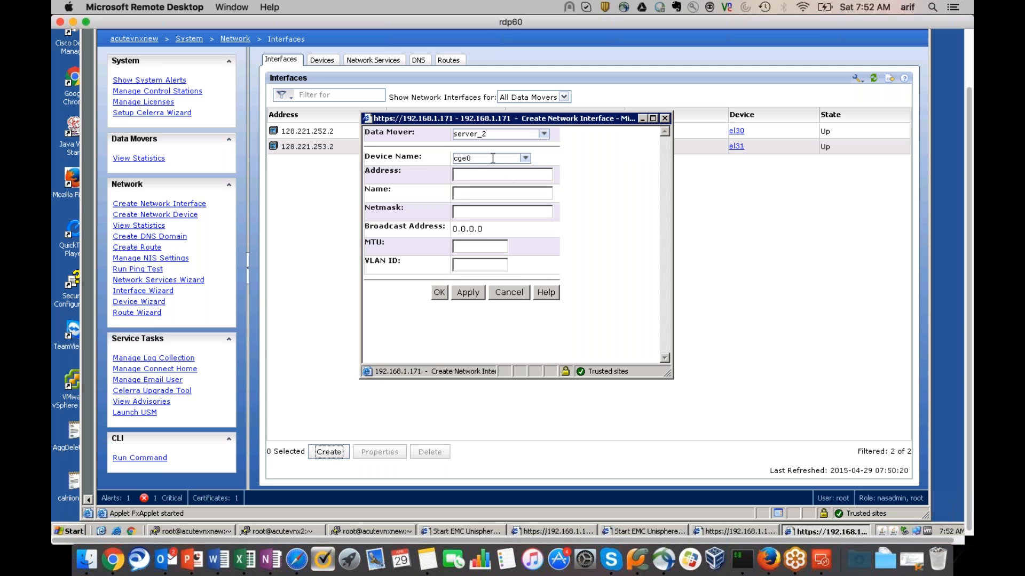
{"action": "left_click", "coordinate": [526, 158]}
{"action": "left_click", "coordinate": [470, 171]}
{"action": "left_click", "coordinate": [471, 174]}
{"action": "type", "text": "192.1"}
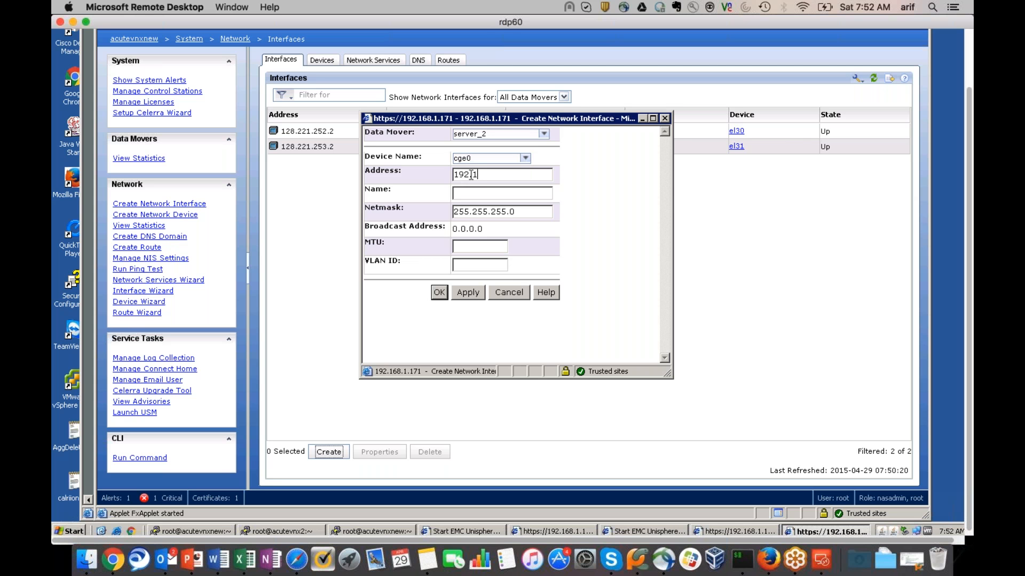
{"action": "type", "text": "68.1.174"}
Launch a new Command Prompt through Run with cmd
{"action": "left_click", "coordinate": [77, 532]}
{"action": "left_click", "coordinate": [241, 379]}
{"action": "type", "text": "cmd"}
{"action": "key", "text": "Return"}
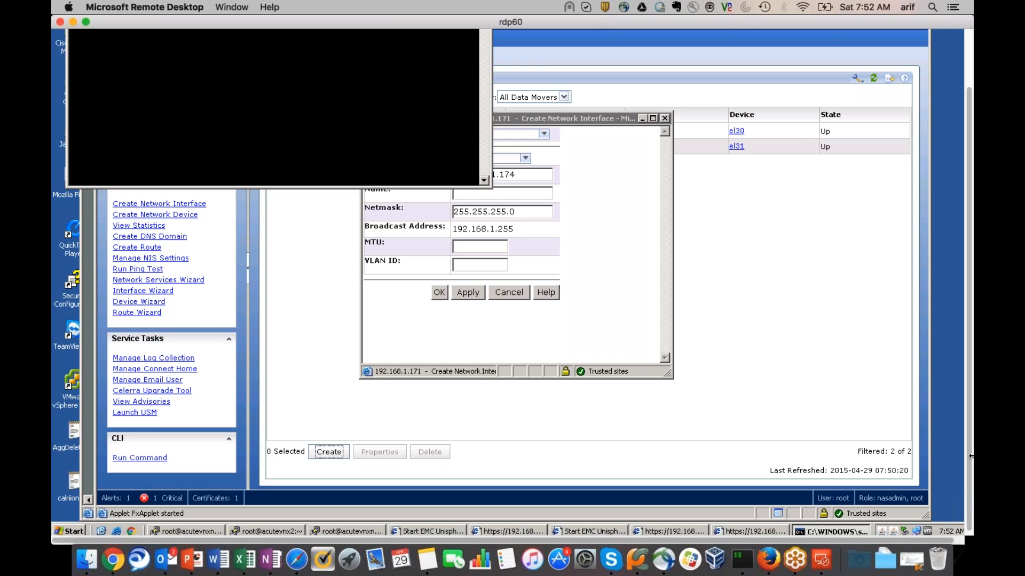
Run ping 192.168.1.174 in the console
{"action": "scroll", "coordinate": [972, 362], "scroll_direction": "down", "scroll_amount": 1}
{"action": "scroll", "coordinate": [370, 111], "scroll_direction": "up", "scroll_amount": 5}
{"action": "type", "text": "ping 192.168."}
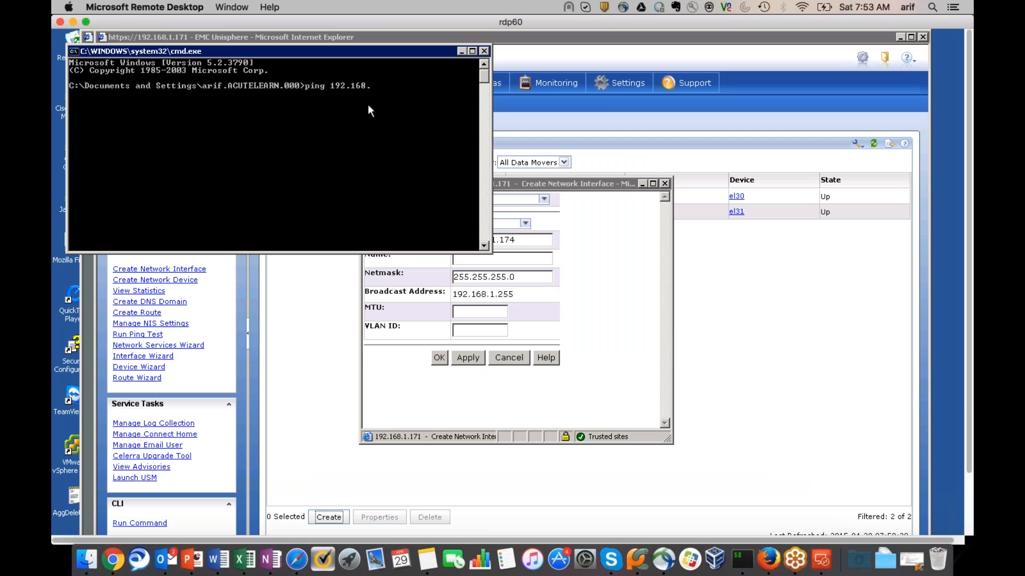
{"action": "type", "text": "1.174"}
{"action": "key", "text": "Return"}
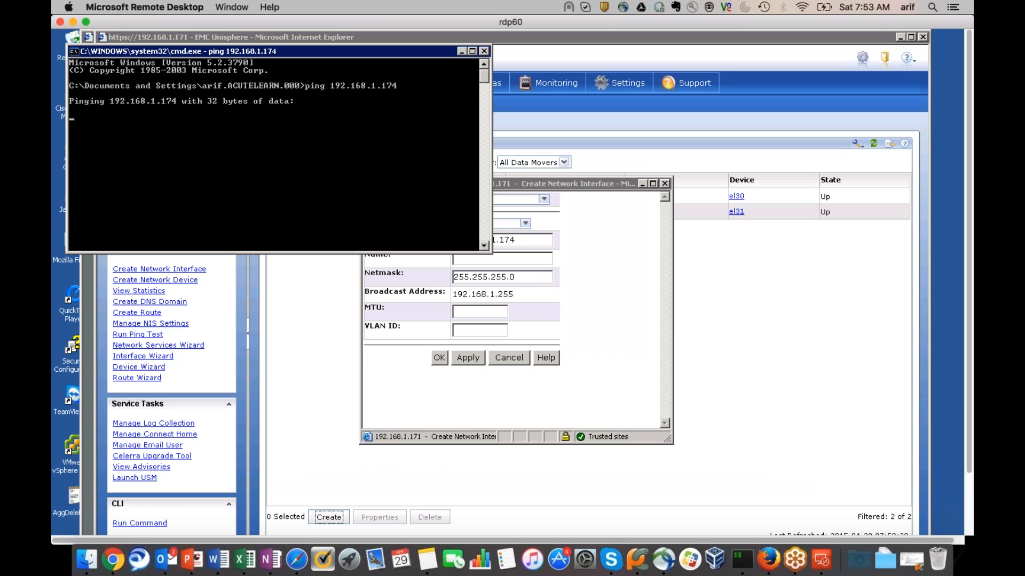
Minimize the ping console and enter phynic as the interface name
{"action": "left_click", "coordinate": [461, 51]}
{"action": "left_click", "coordinate": [495, 259]}
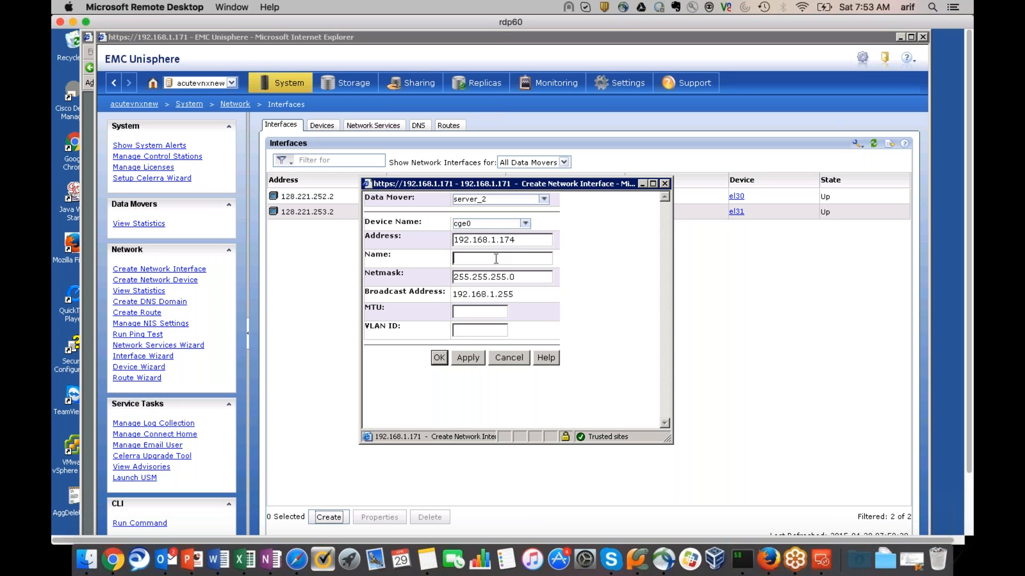
{"action": "type", "text": "phynic"}
{"action": "left_click", "coordinate": [526, 224]}
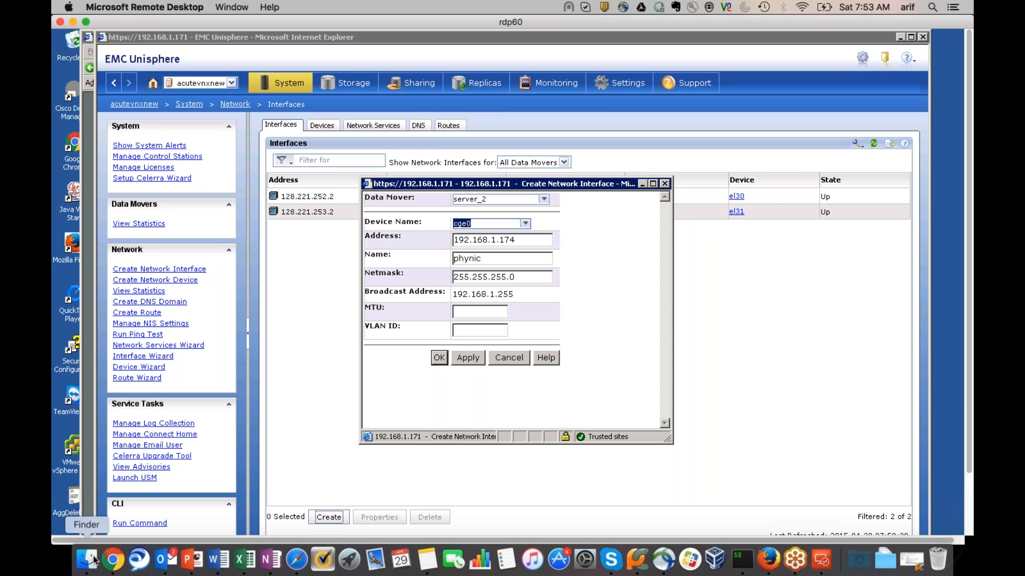
Launch Paintbrush from system search
{"action": "key", "text": "super+space"}
{"action": "type", "text": "paint"}
{"action": "key", "text": "Return"}
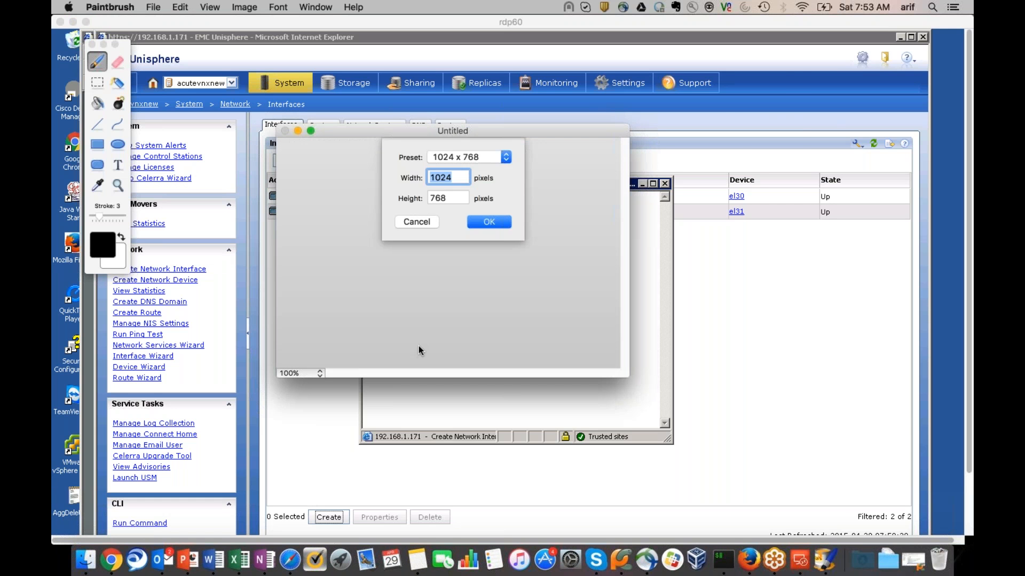
Accept the 1024x768 canvas and draw a large rectangle in the centre
{"action": "left_click", "coordinate": [498, 223]}
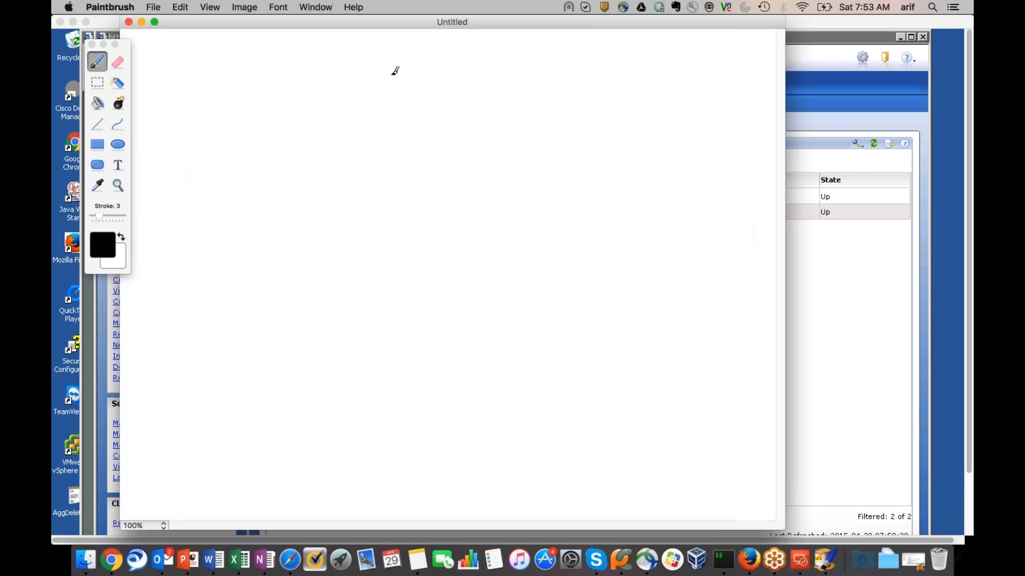
{"action": "left_click", "coordinate": [97, 144]}
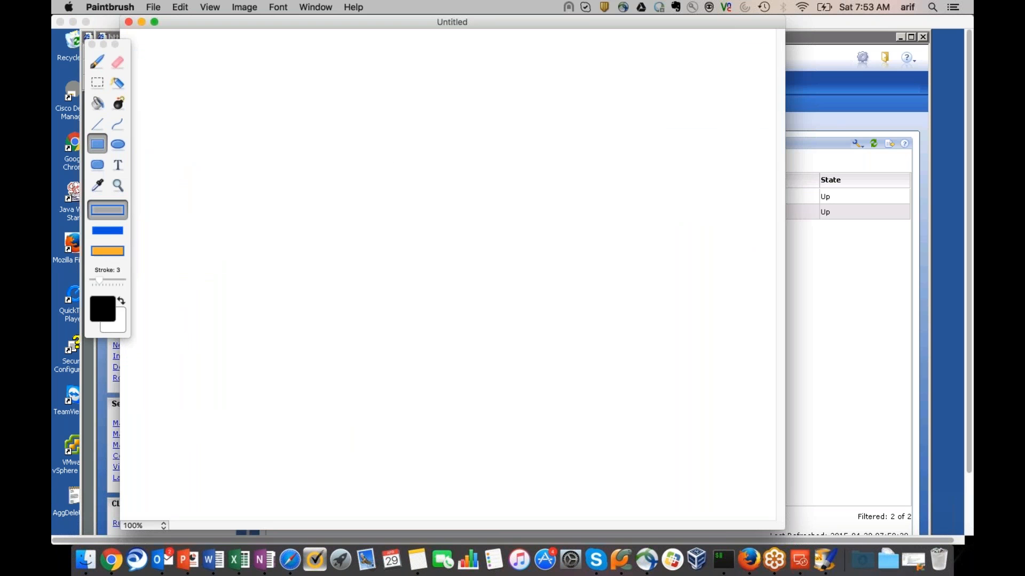
{"action": "mouse_move", "coordinate": [295, 199]}
{"action": "left_mouse_down"}
{"action": "mouse_move", "coordinate": [608, 361]}
{"action": "mouse_move", "coordinate": [640, 355]}
{"action": "left_mouse_up"}
Add a small lower box, a wide upper rounded box and a small port square on its edge
{"action": "left_click", "coordinate": [97, 164]}
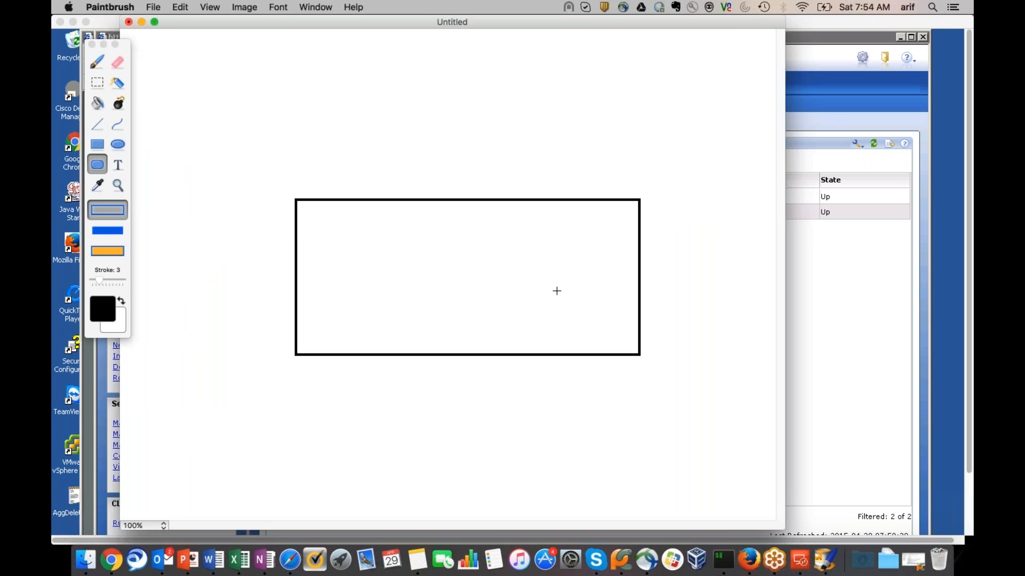
{"action": "left_click_drag", "start_coordinate": [582, 336], "coordinate": [612, 383]}
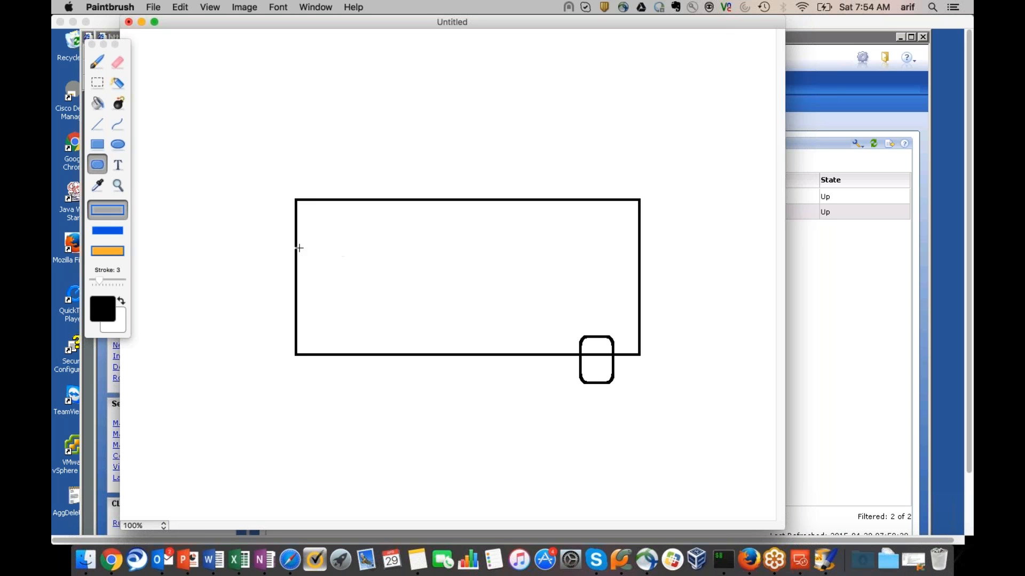
{"action": "left_click_drag", "start_coordinate": [300, 203], "coordinate": [635, 272]}
{"action": "left_click_drag", "start_coordinate": [554, 264], "coordinate": [566, 280]}
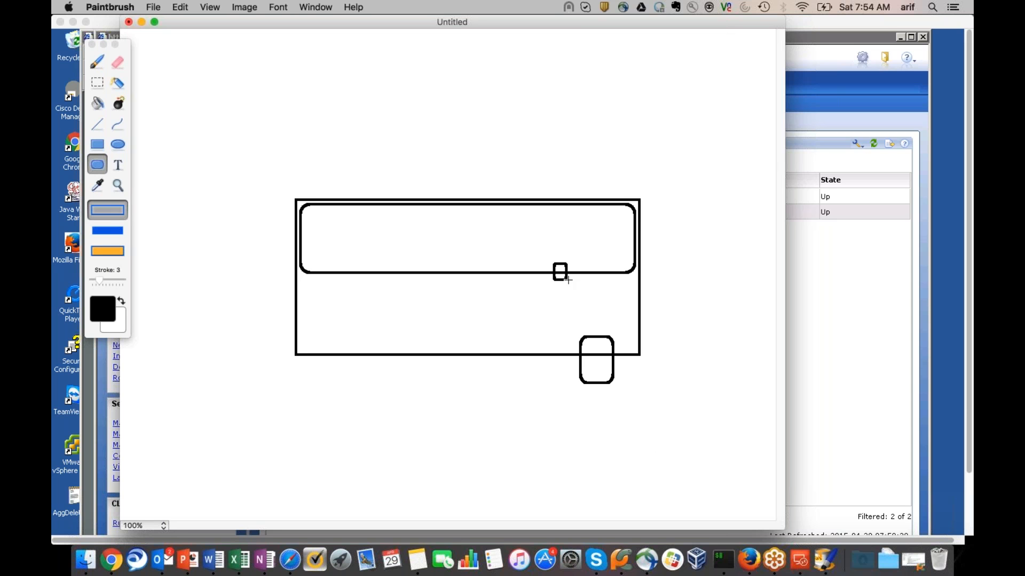
{"action": "left_click_drag", "start_coordinate": [568, 279], "coordinate": [579, 292]}
{"action": "key", "text": "super+z"}
Connect the small port square to the lower box with a straight line
{"action": "left_click", "coordinate": [97, 125]}
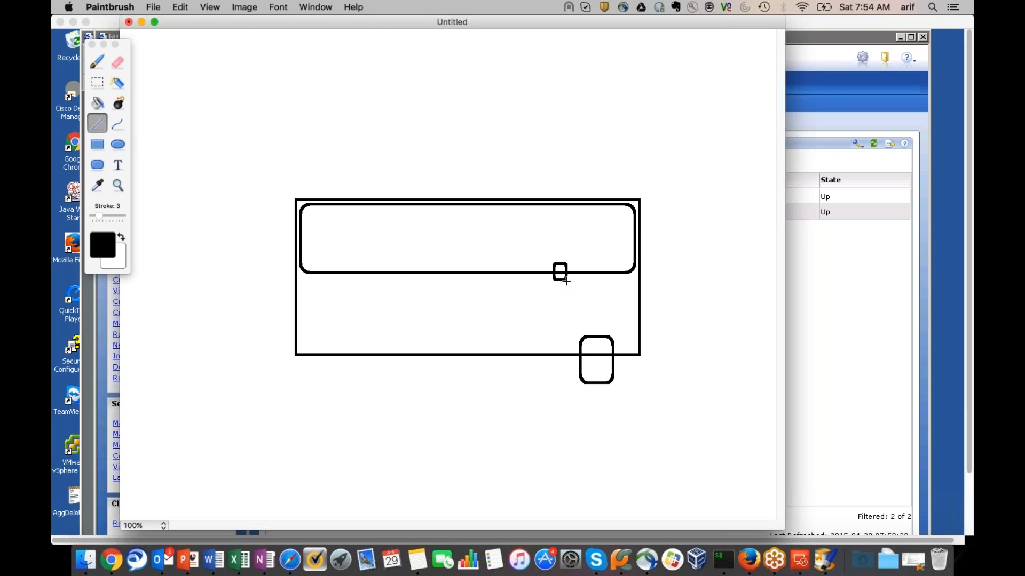
{"action": "left_click_drag", "start_coordinate": [566, 280], "coordinate": [591, 336]}
{"action": "left_click", "coordinate": [117, 103]}
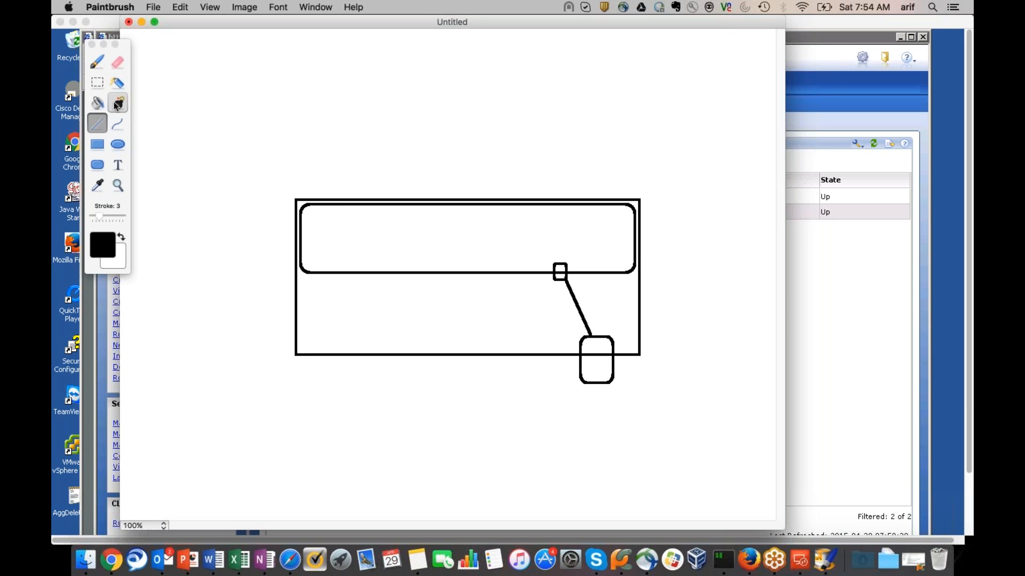
Add the label 192.168.1.174 beside the lower box
{"action": "left_click", "coordinate": [119, 165]}
{"action": "left_click", "coordinate": [616, 338]}
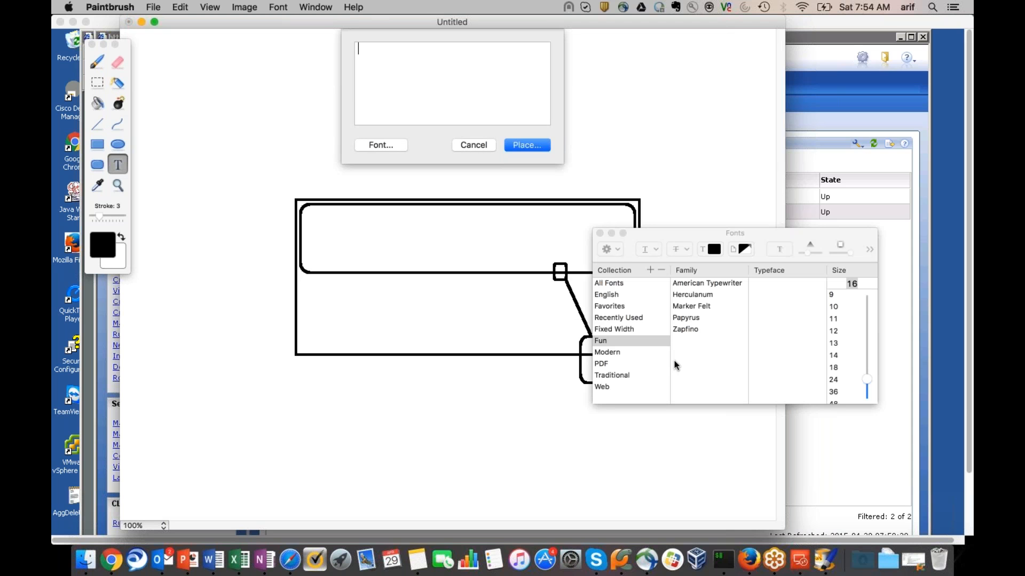
{"action": "type", "text": "192.167"}
{"action": "key", "text": "BackSpace"}
{"action": "type", "text": "8.1.174"}
{"action": "left_click", "coordinate": [526, 144]}
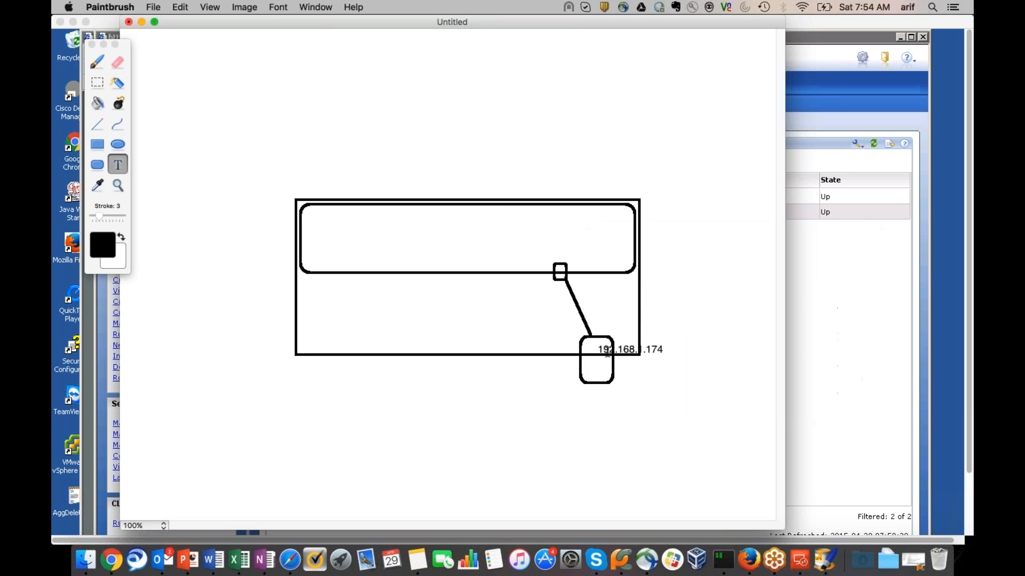
{"action": "left_click", "coordinate": [613, 343]}
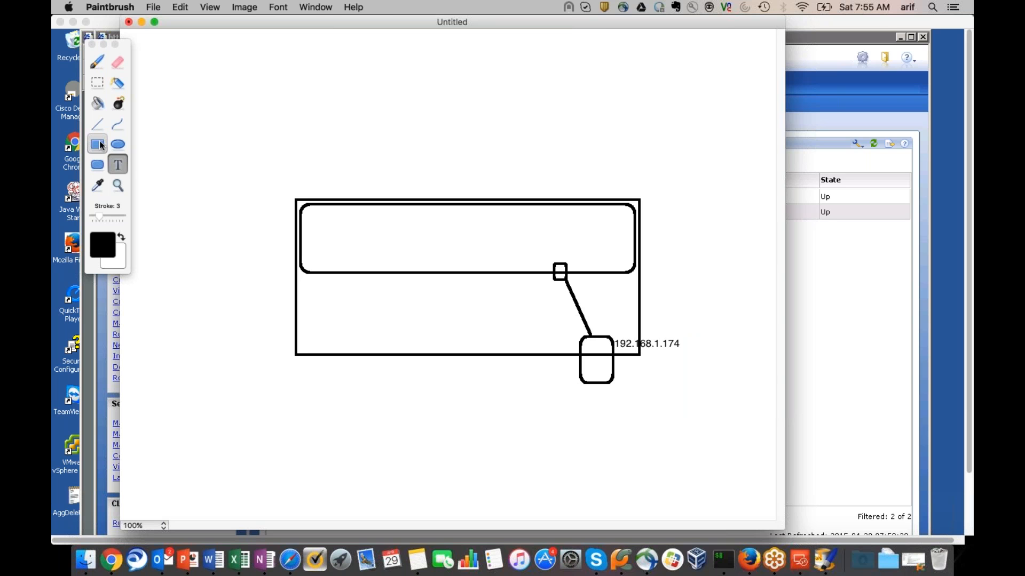
Label the lower box eth0, then add a copy edited to eth1
{"action": "left_click", "coordinate": [104, 110]}
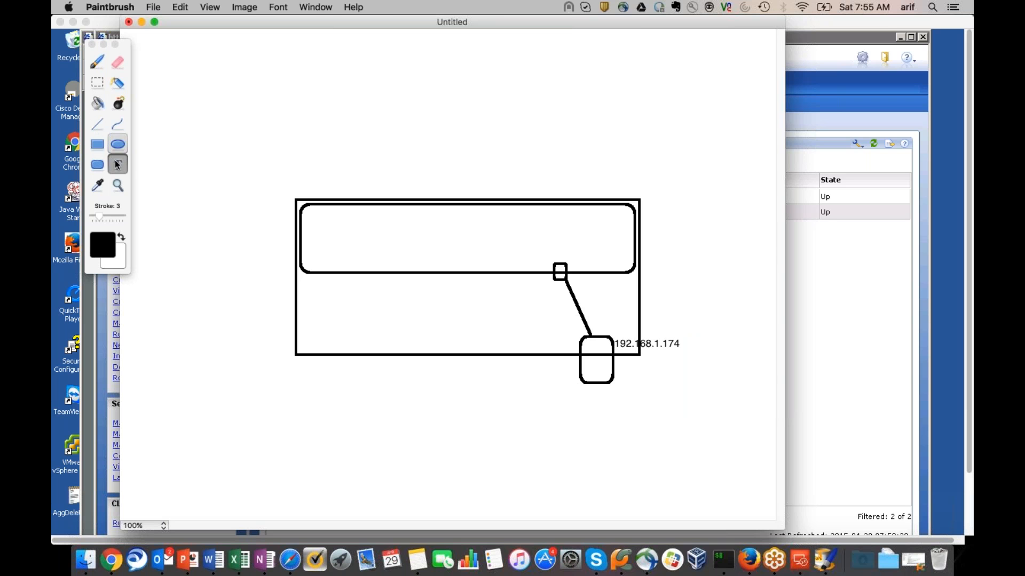
{"action": "left_click", "coordinate": [563, 355]}
{"action": "type", "text": "eth0"}
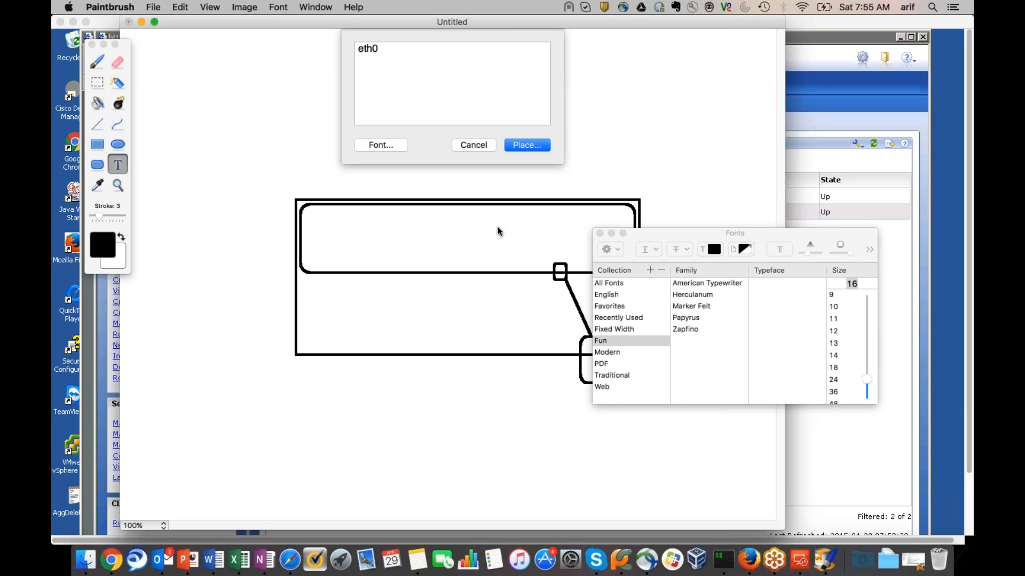
{"action": "left_click", "coordinate": [526, 151]}
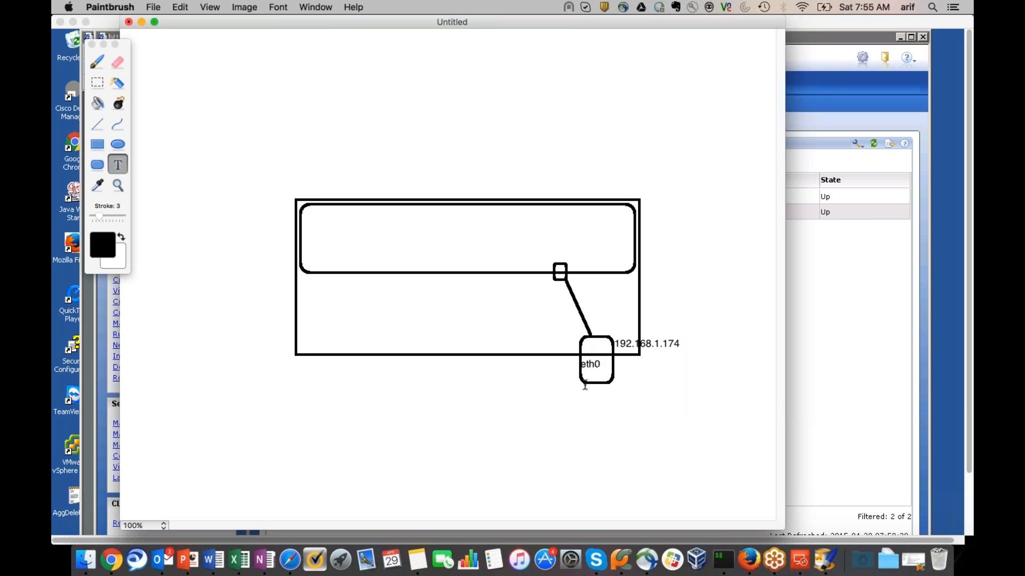
{"action": "left_click", "coordinate": [584, 377]}
{"action": "left_click", "coordinate": [531, 319]}
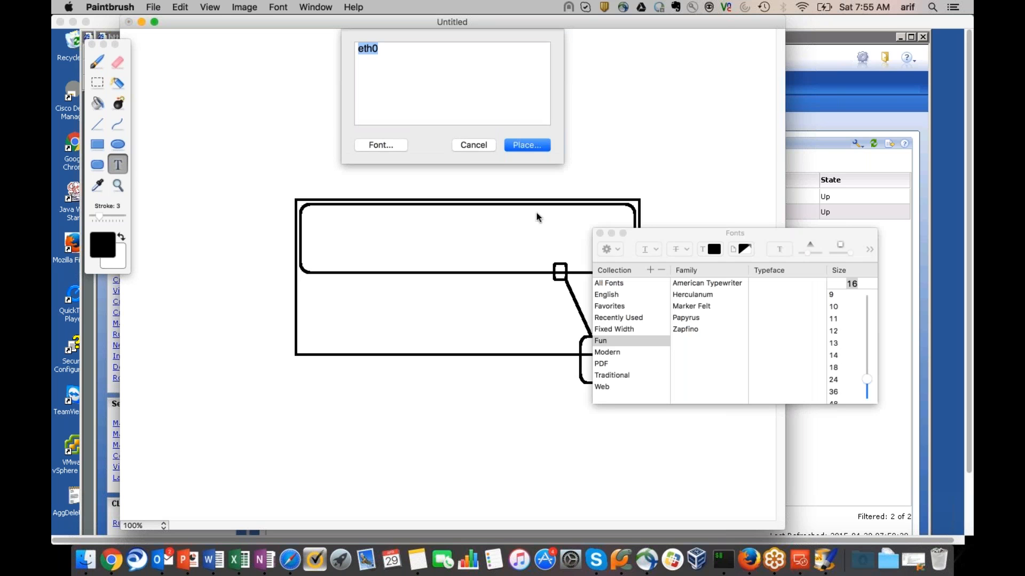
{"action": "key", "text": "Right"}
{"action": "key", "text": "BackSpace"}
{"action": "type", "text": "1"}
{"action": "key", "text": "Return"}
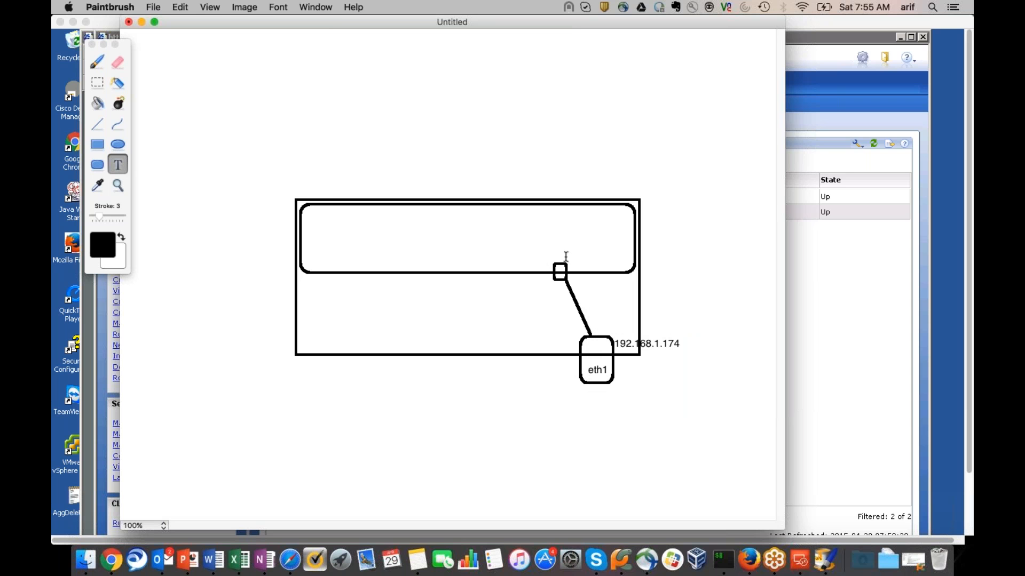
Add the label cge0 and move it just above the small square
{"action": "left_click", "coordinate": [565, 256]}
{"action": "type", "text": "che0"}
{"action": "key", "text": "BackSpace"}
{"action": "key", "text": "BackSpace"}
{"action": "key", "text": "BackSpace"}
{"action": "type", "text": "ge"}
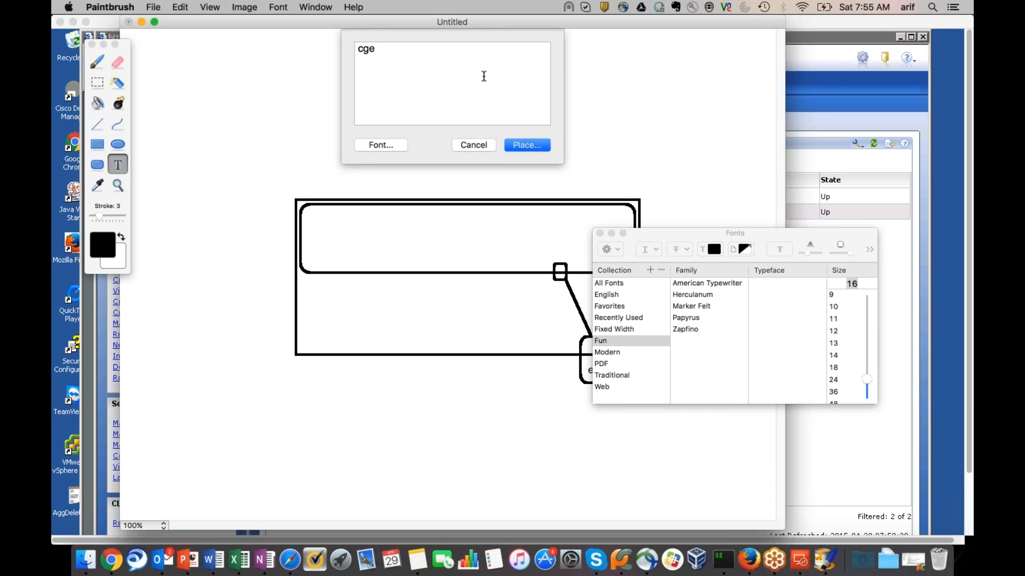
{"action": "type", "text": "0"}
{"action": "left_click", "coordinate": [525, 145]}
{"action": "left_click_drag", "start_coordinate": [549, 311], "coordinate": [573, 267]}
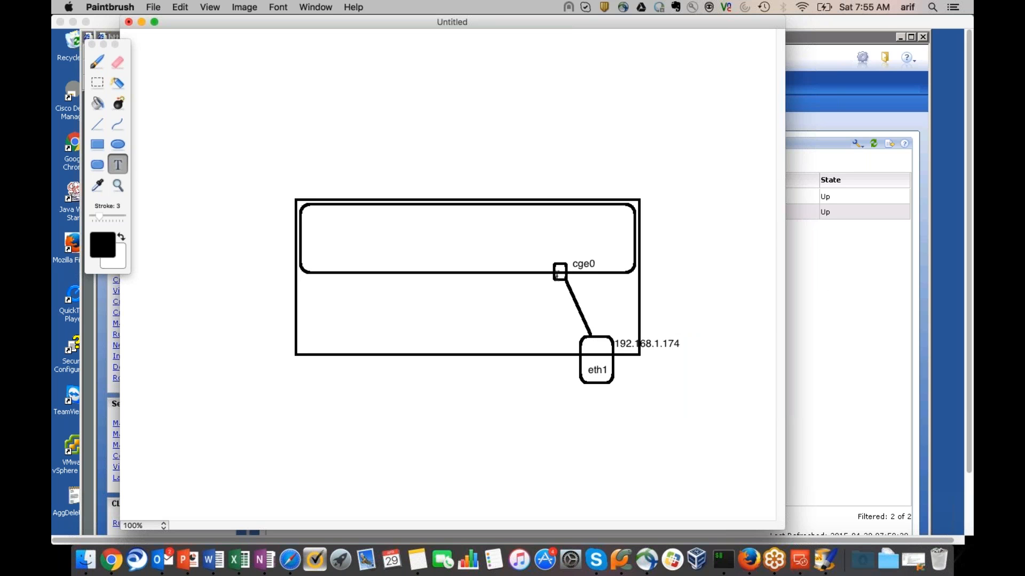
Draw a wide rectangle across the lower canvas and split it into two rows
{"action": "left_click", "coordinate": [96, 126]}
{"action": "left_click", "coordinate": [97, 144]}
{"action": "mouse_move", "coordinate": [226, 435]}
{"action": "left_mouse_down"}
{"action": "mouse_move", "coordinate": [588, 525]}
{"action": "mouse_move", "coordinate": [747, 493]}
{"action": "left_mouse_up"}
{"action": "left_click", "coordinate": [97, 124]}
{"action": "mouse_move", "coordinate": [226, 460]}
{"action": "left_mouse_down"}
{"action": "mouse_move", "coordinate": [463, 510]}
{"action": "mouse_move", "coordinate": [652, 469]}
{"action": "mouse_move", "coordinate": [760, 462]}
{"action": "mouse_move", "coordinate": [750, 462]}
{"action": "left_mouse_up"}
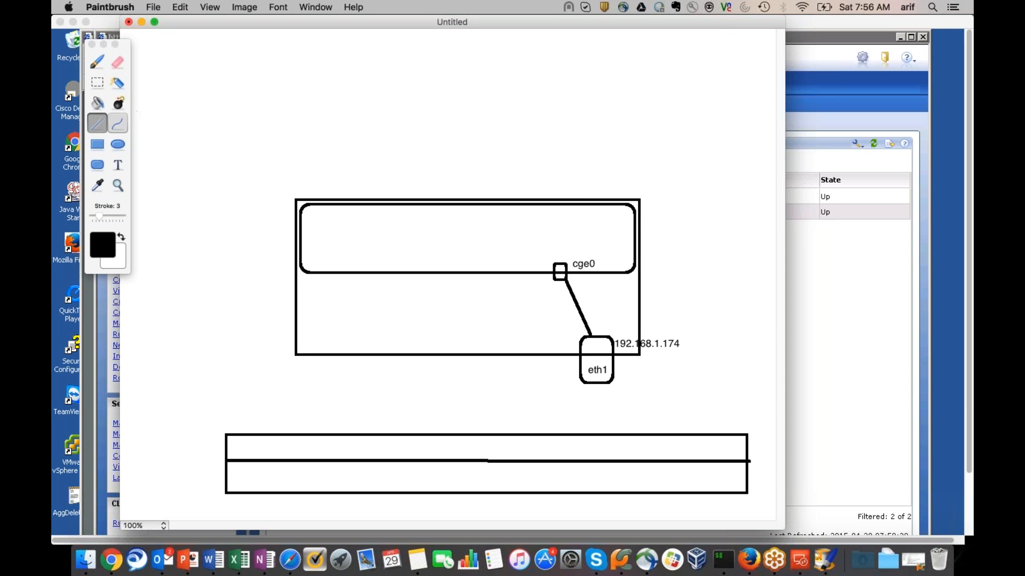
Add four vertical dividers to turn the bar into a row of cells
{"action": "left_click_drag", "start_coordinate": [275, 435], "coordinate": [274, 492]}
{"action": "left_click_drag", "start_coordinate": [327, 435], "coordinate": [327, 492]}
{"action": "left_click_drag", "start_coordinate": [574, 436], "coordinate": [573, 496]}
{"action": "left_click_drag", "start_coordinate": [673, 436], "coordinate": [674, 496]}
Link the bar up to the eth1 box, then return to the Unisphere interfaces page
{"action": "left_click", "coordinate": [97, 165]}
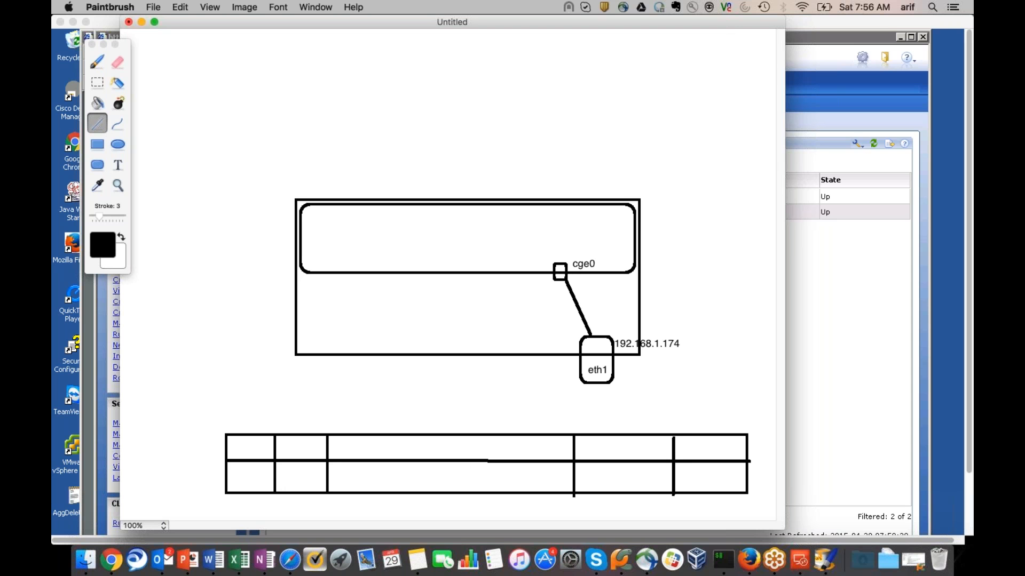
{"action": "left_click_drag", "start_coordinate": [602, 385], "coordinate": [602, 382]}
{"action": "left_click", "coordinate": [102, 401]}
{"action": "left_click", "coordinate": [340, 516]}
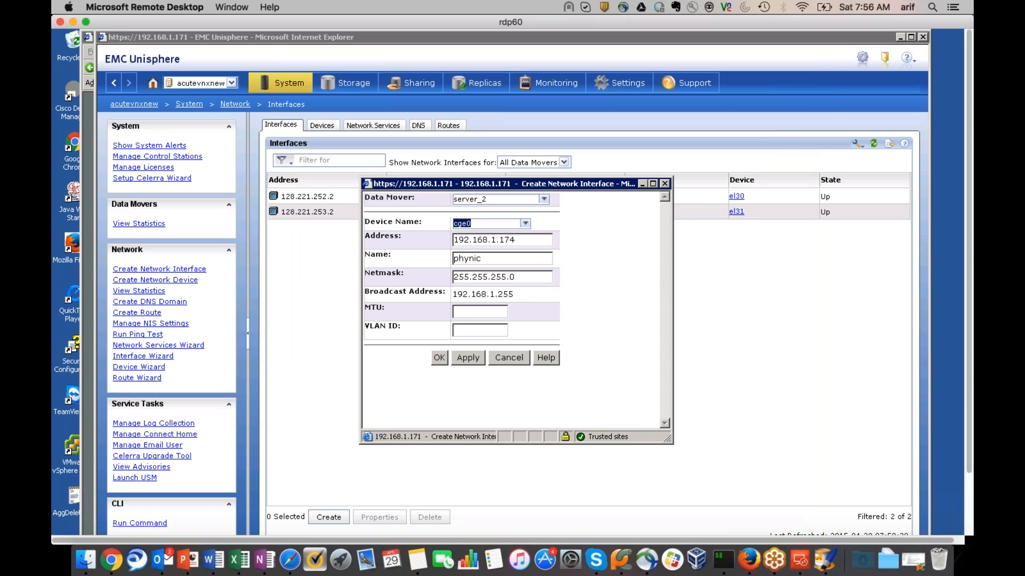
Confirm the phynic interface on cge0 at 192.168.1.174, then switch to the ping console
{"action": "left_click", "coordinate": [440, 358]}
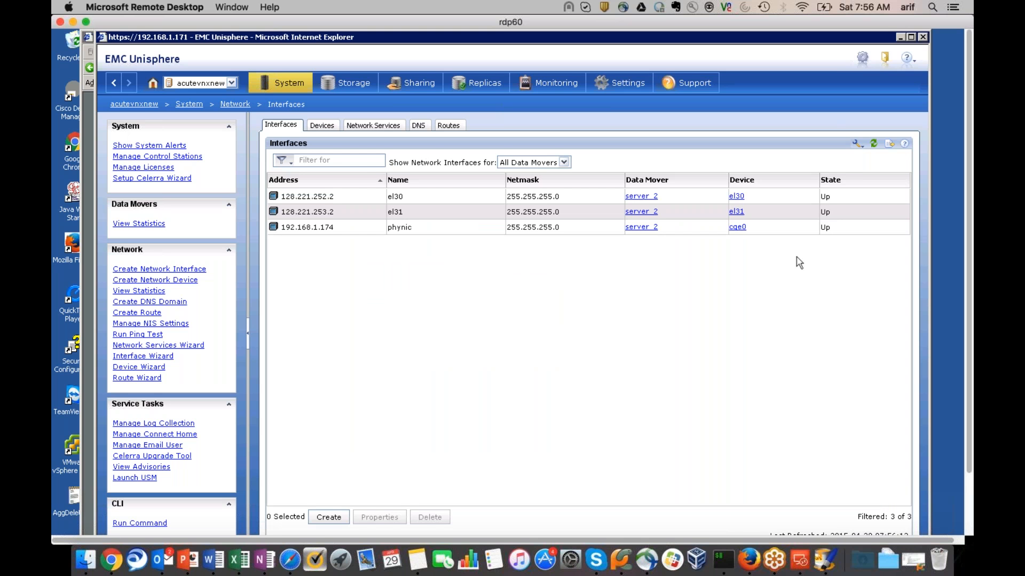
{"action": "scroll", "coordinate": [799, 263], "scroll_direction": "down", "scroll_amount": 3}
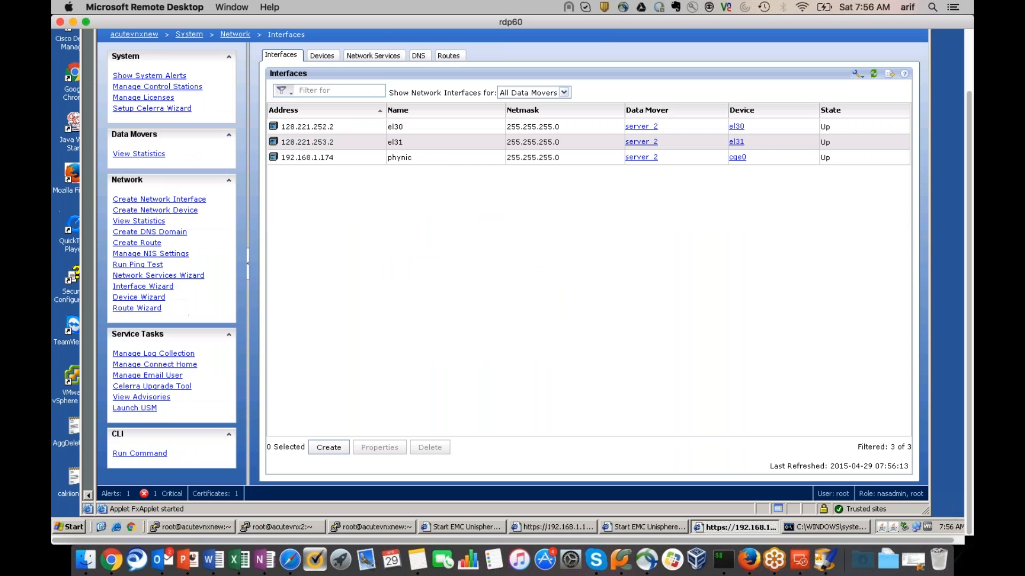
{"action": "left_click", "coordinate": [828, 527]}
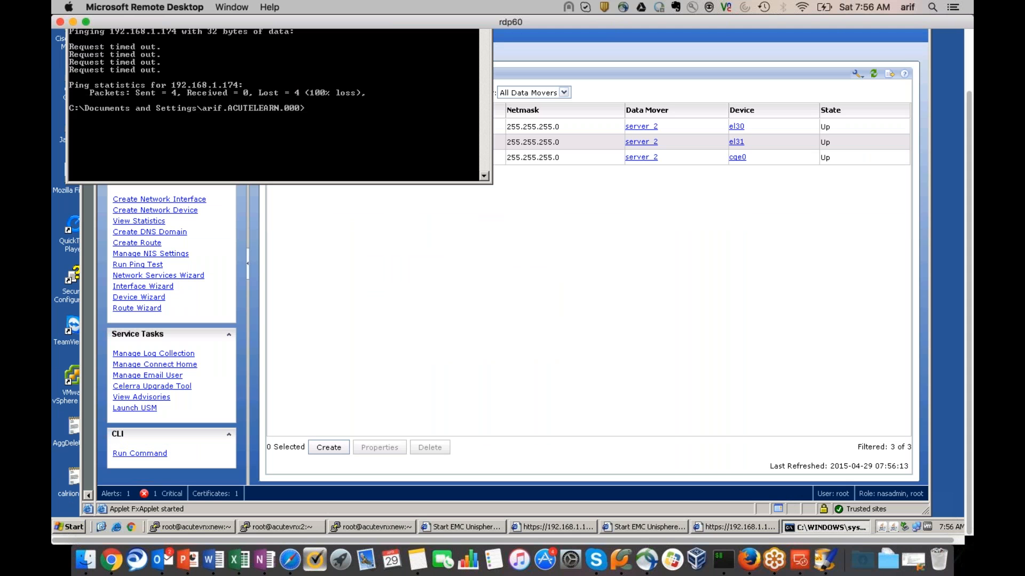
Rerun ping 192.168.1.174 and ip a in PuTTY, then go back to Unisphere
{"action": "key", "text": "Up"}
{"action": "key", "text": "Return"}
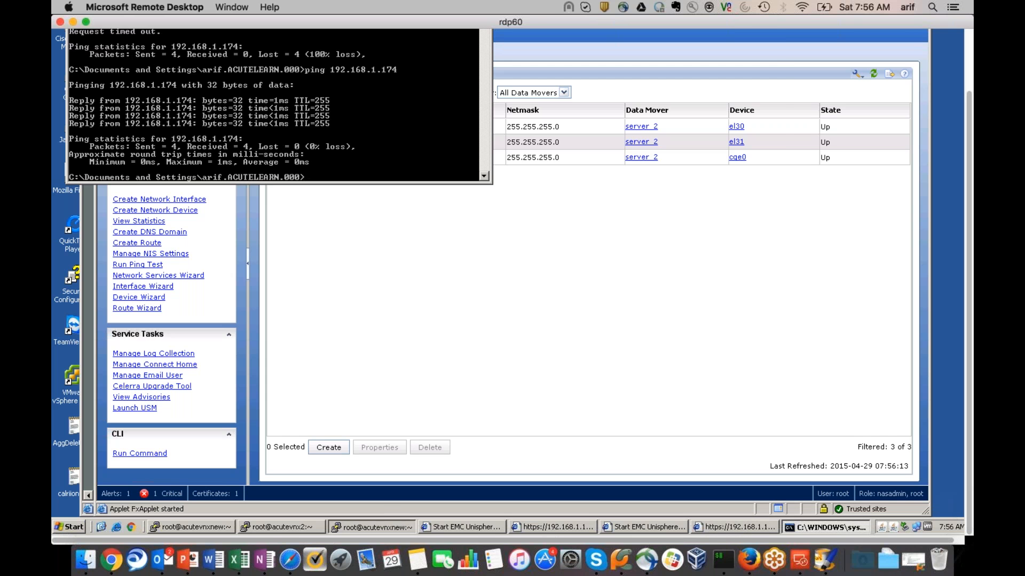
{"action": "left_click", "coordinate": [377, 527]}
{"action": "key", "text": "Up"}
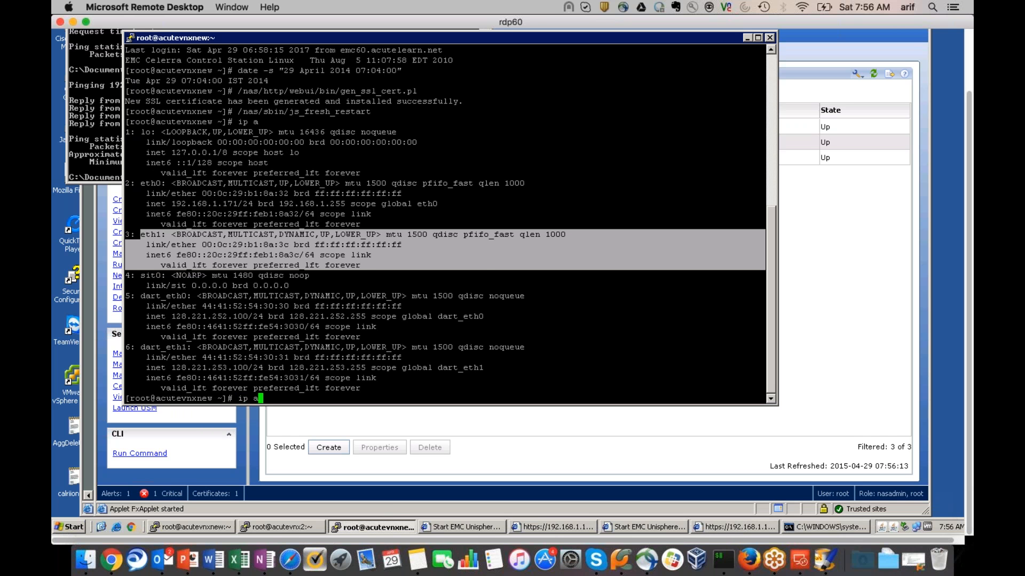
{"action": "key", "text": "Return"}
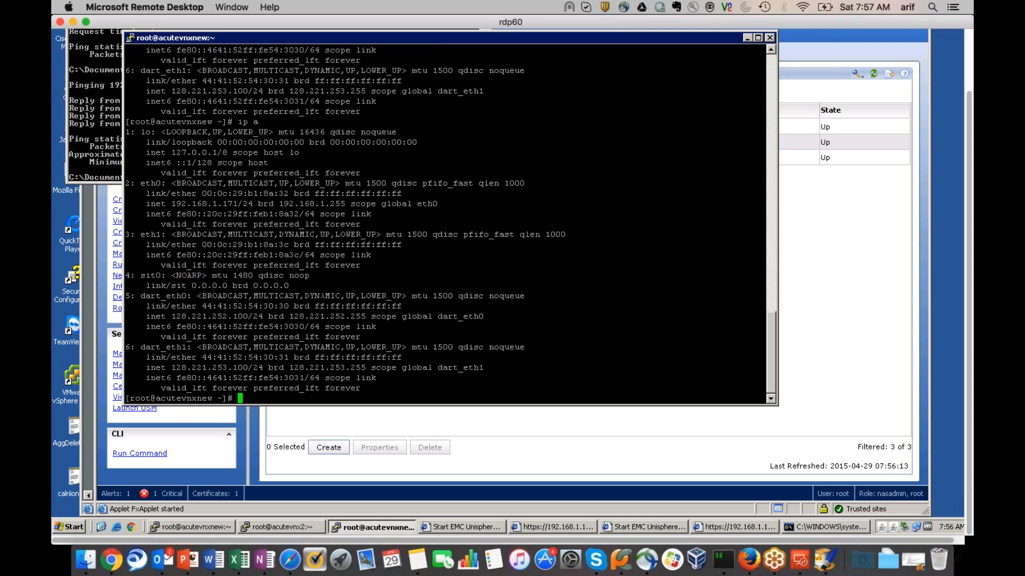
{"action": "left_click", "coordinate": [875, 388]}
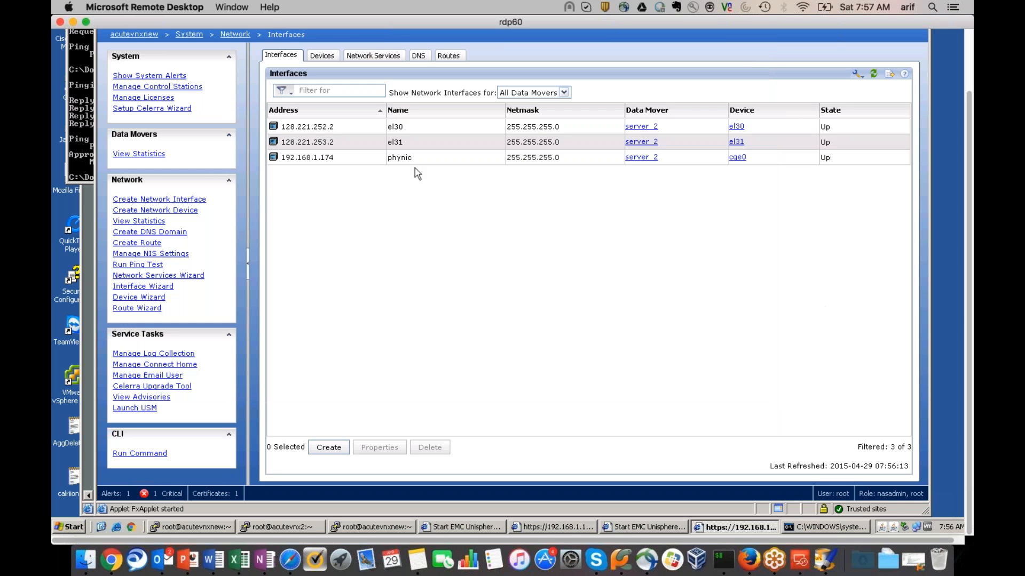
Select the 192.168.1.174 phynic row, then type cd /opt/ in the PuTTY root session
{"action": "left_click", "coordinate": [335, 158]}
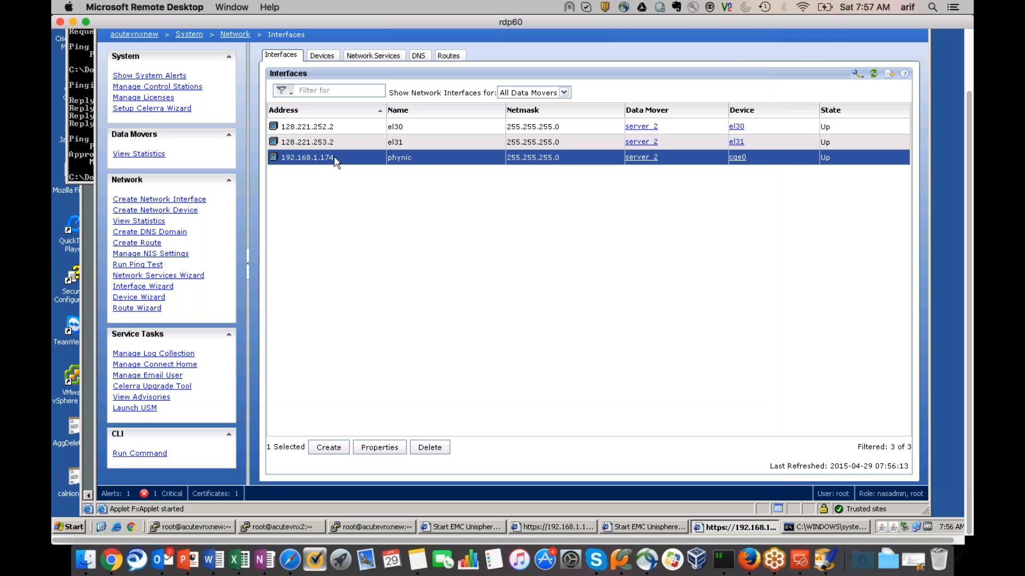
{"action": "key", "text": "super+Tab"}
{"action": "key", "text": "super+Tab"}
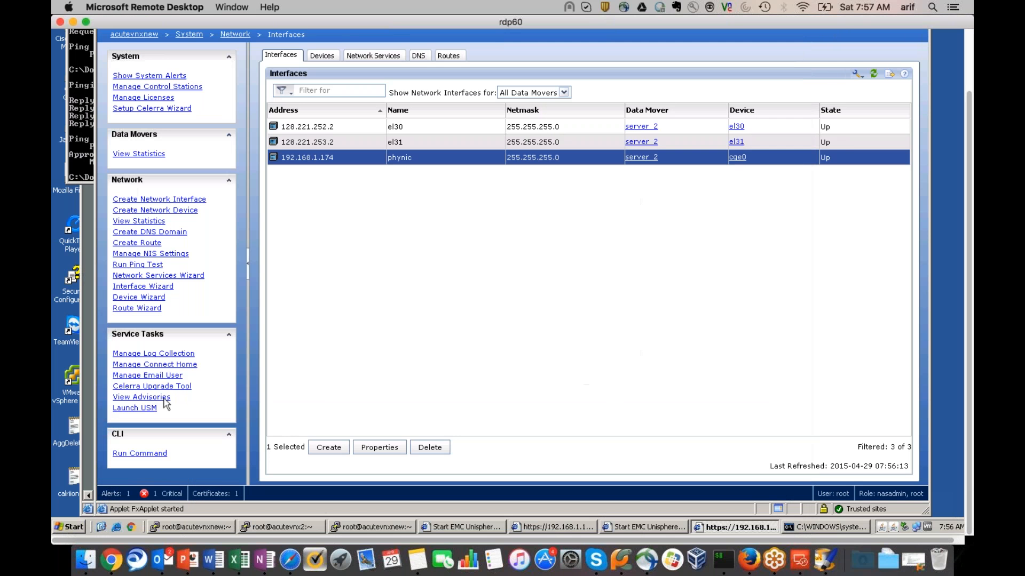
{"action": "left_click", "coordinate": [374, 527]}
{"action": "type", "text": "cd /opt/"}
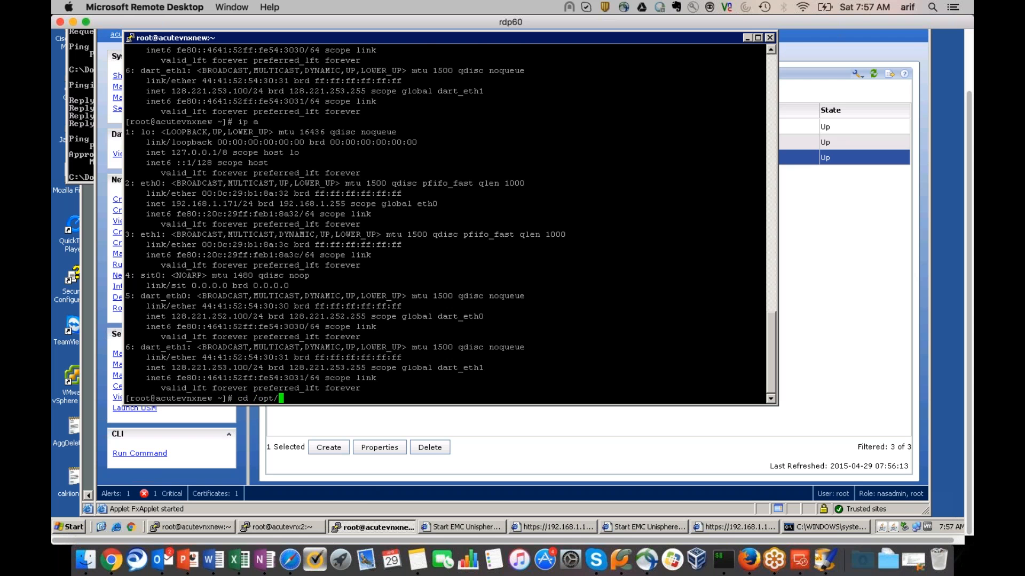
List the contents of /opt/ and /opt/blackbird/ using Tab completion
{"action": "key", "text": "Tab"}
{"action": "key", "text": "Tab"}
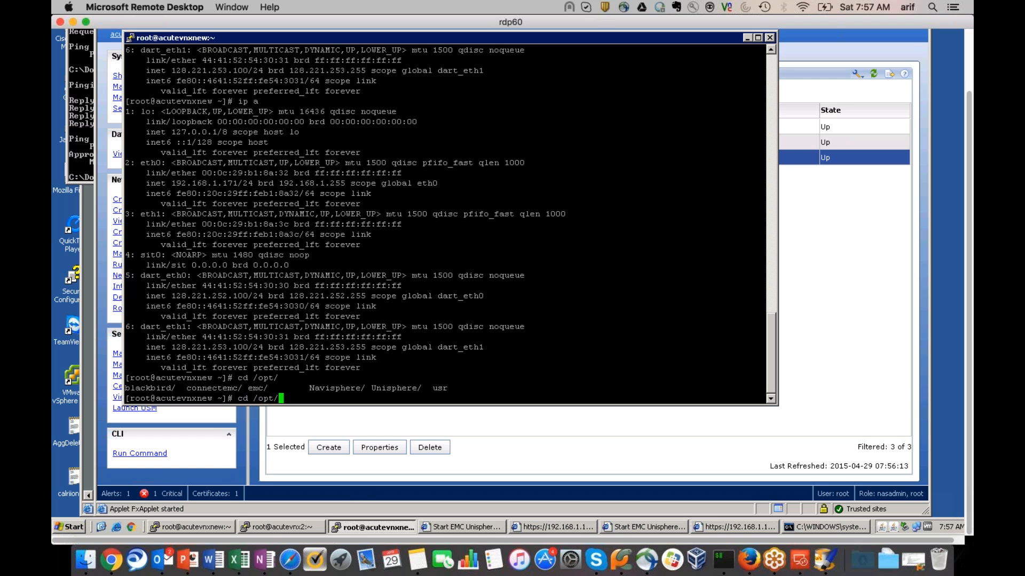
{"action": "type", "text": "bl"}
{"action": "key", "text": "Tab"}
{"action": "key", "text": "Tab"}
{"action": "key", "text": "Tab"}
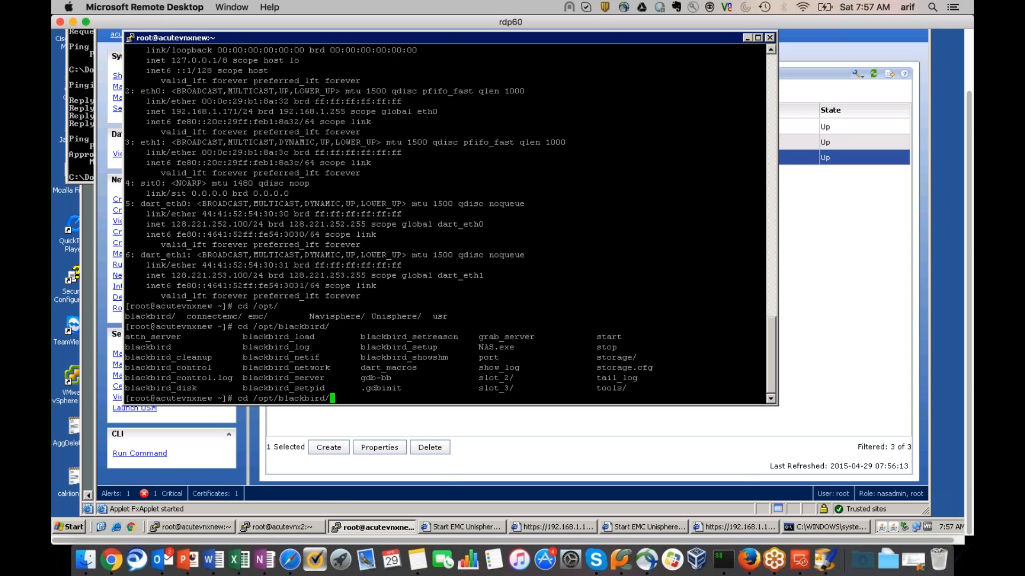
Bring up the Deployed_VNX_Simulator guide in Word and start a new search
{"action": "left_click", "coordinate": [213, 560]}
{"action": "scroll", "coordinate": [510, 311], "scroll_direction": "down", "scroll_amount": 8}
{"action": "key", "text": "super+f"}
Search the VNX simulator guide for 'black' and step through the matches
{"action": "type", "text": "bl"}
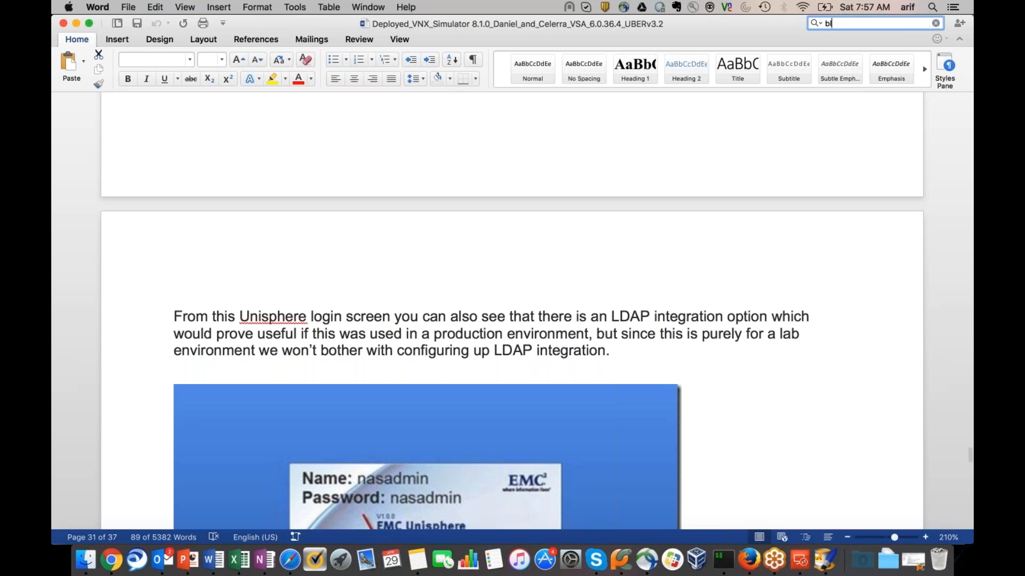
{"action": "type", "text": "ack"}
{"action": "key", "text": "Return"}
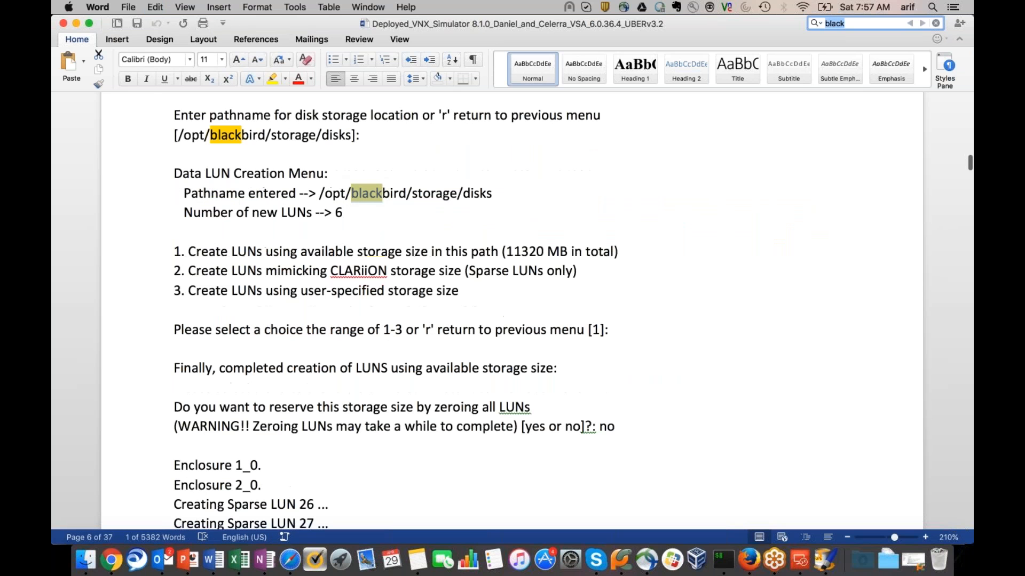
{"action": "key", "text": "Return"}
{"action": "key", "text": "Return"}
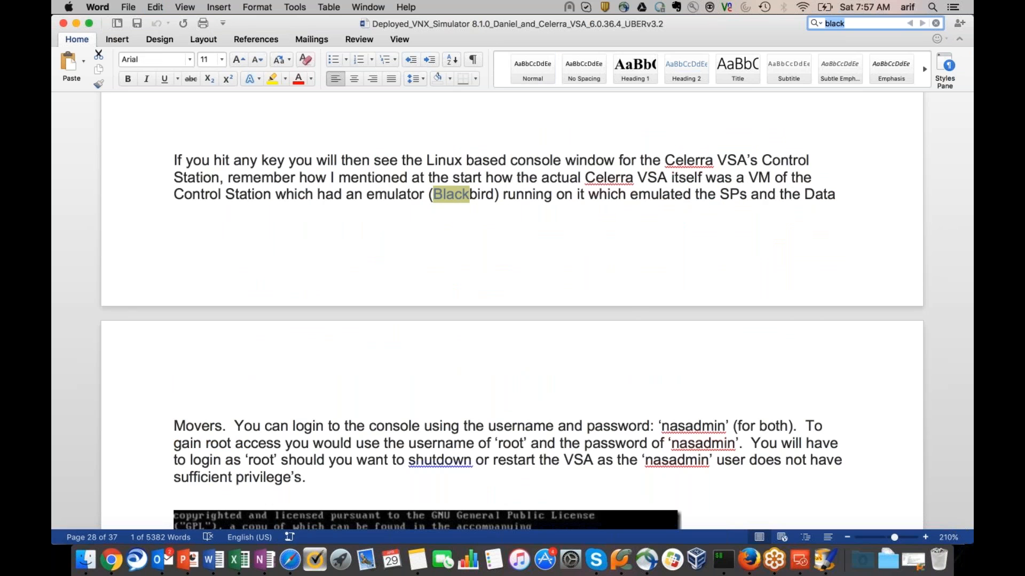
{"action": "scroll", "coordinate": [512, 312], "scroll_direction": "down", "scroll_amount": 15}
{"action": "scroll", "coordinate": [512, 313], "scroll_direction": "down", "scroll_amount": 15}
{"action": "scroll", "coordinate": [512, 312], "scroll_direction": "up", "scroll_amount": 15}
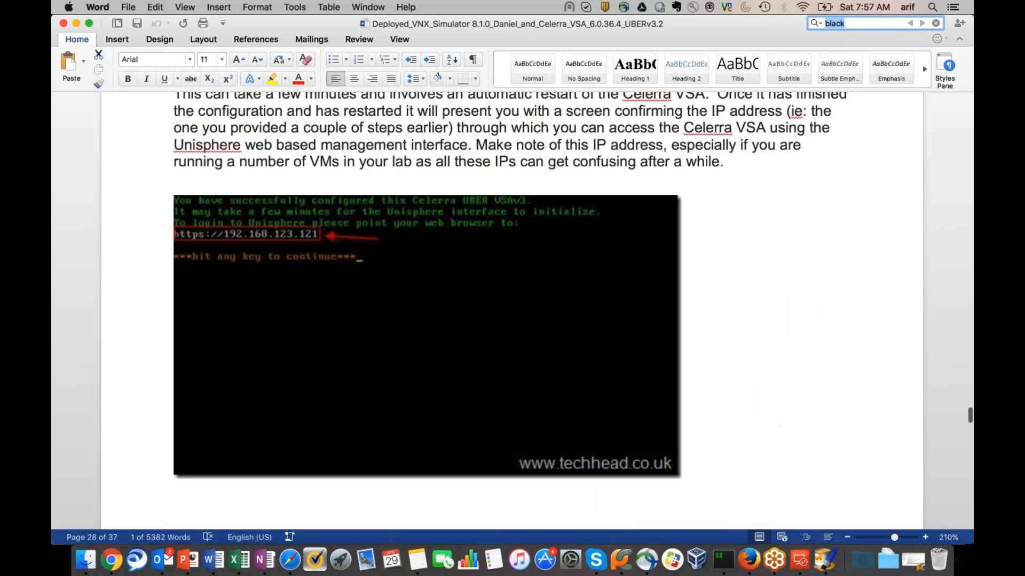
{"action": "scroll", "coordinate": [513, 313], "scroll_direction": "up", "scroll_amount": 15}
Look back over the guide, then close it to reveal Real_Time_Simulator_Configuration_1
{"action": "scroll", "coordinate": [512, 312], "scroll_direction": "up", "scroll_amount": 15}
{"action": "scroll", "coordinate": [513, 312], "scroll_direction": "up", "scroll_amount": 15}
{"action": "scroll", "coordinate": [512, 312], "scroll_direction": "up", "scroll_amount": 15}
{"action": "scroll", "coordinate": [512, 312], "scroll_direction": "up", "scroll_amount": 10}
{"action": "scroll", "coordinate": [512, 312], "scroll_direction": "down", "scroll_amount": 15}
{"action": "scroll", "coordinate": [512, 312], "scroll_direction": "down", "scroll_amount": 20}
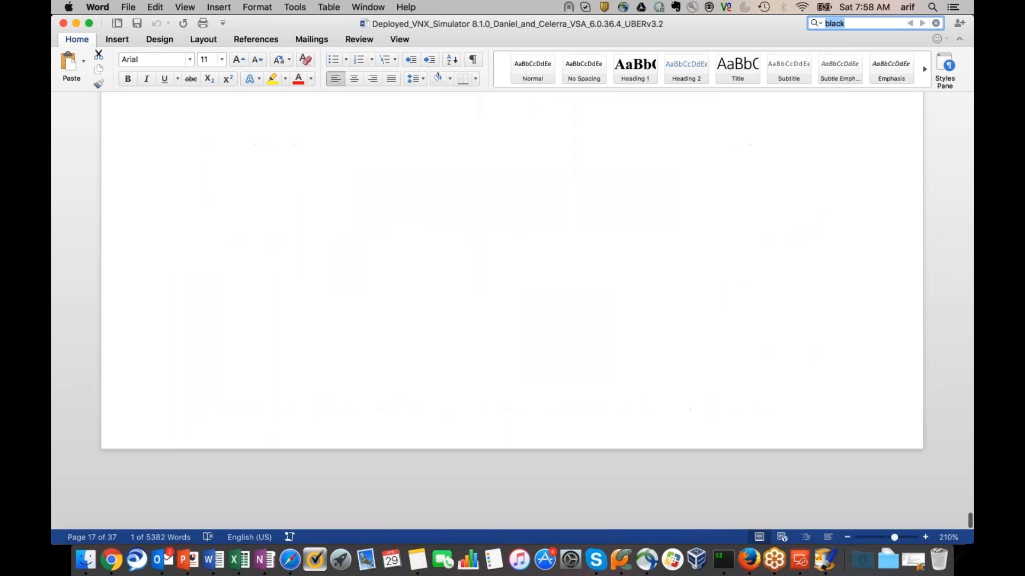
{"action": "scroll", "coordinate": [512, 312], "scroll_direction": "up", "scroll_amount": 5}
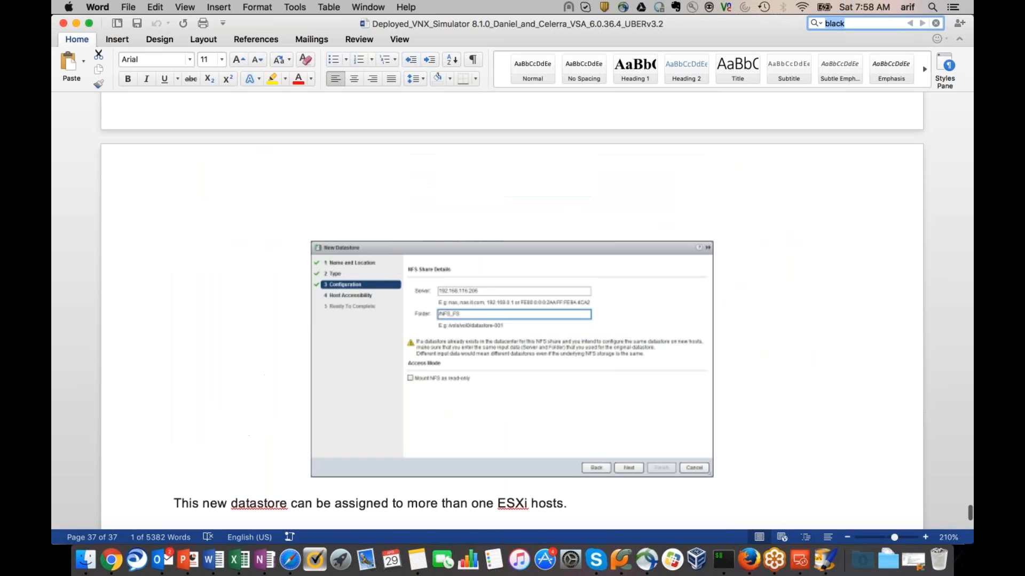
{"action": "scroll", "coordinate": [512, 313], "scroll_direction": "up", "scroll_amount": 1}
{"action": "left_click", "coordinate": [64, 24]}
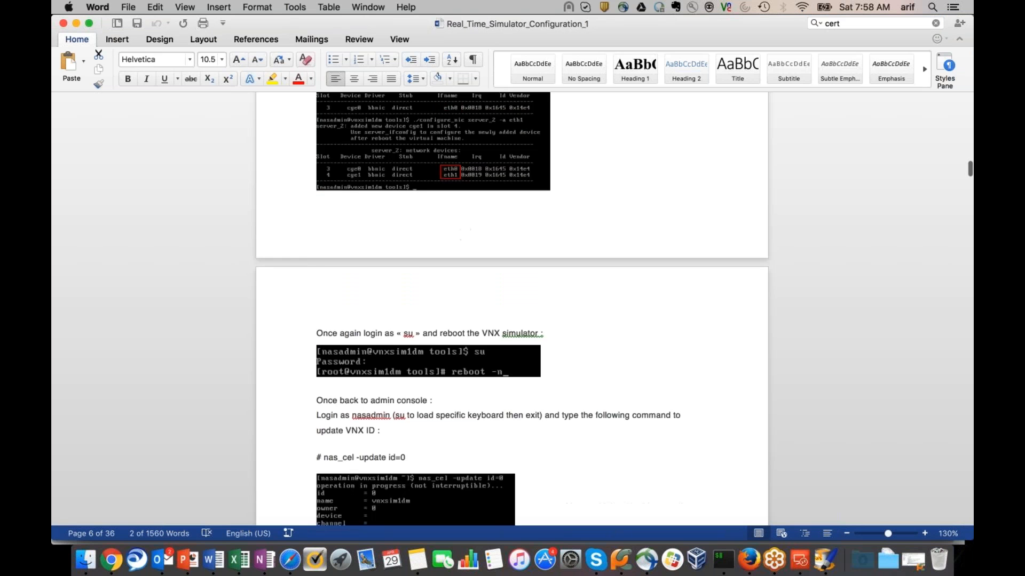
Bring the configure_nic server_2 eth0/eth1 steps into view, then return to the remote terminal
{"action": "scroll", "coordinate": [422, 245], "scroll_direction": "up", "scroll_amount": 9}
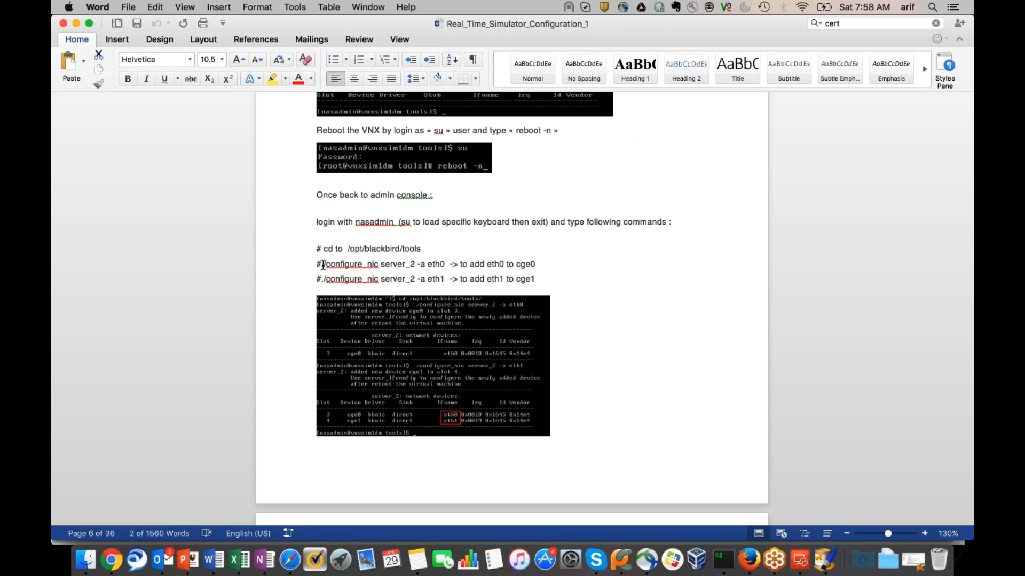
{"action": "key", "text": "super+Tab"}
In the blackbird tools folder, list its files and run ./configure_nic -l for usage
{"action": "type", "text": "tools/"}
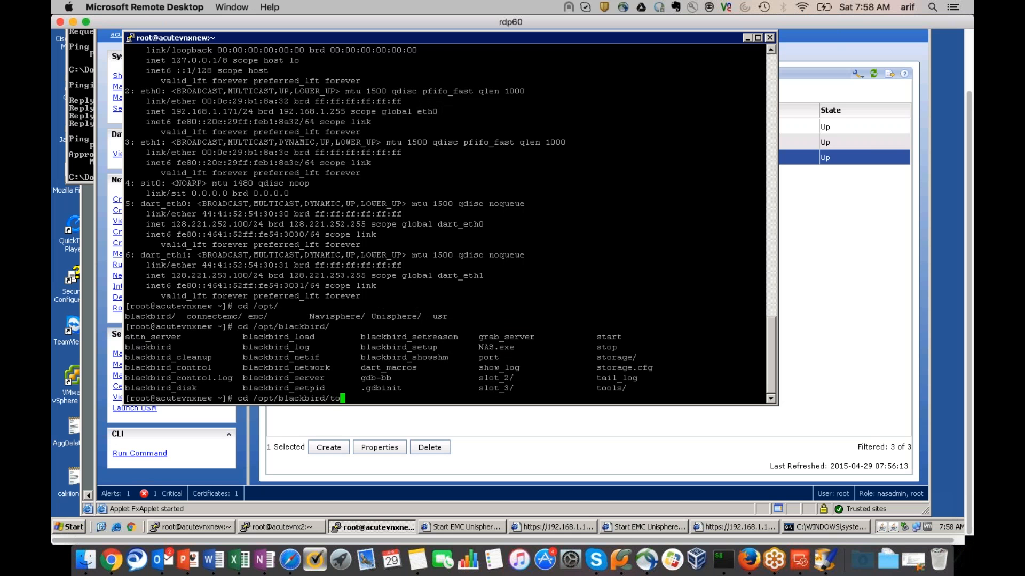
{"action": "key", "text": "Return"}
{"action": "type", "text": "ls"}
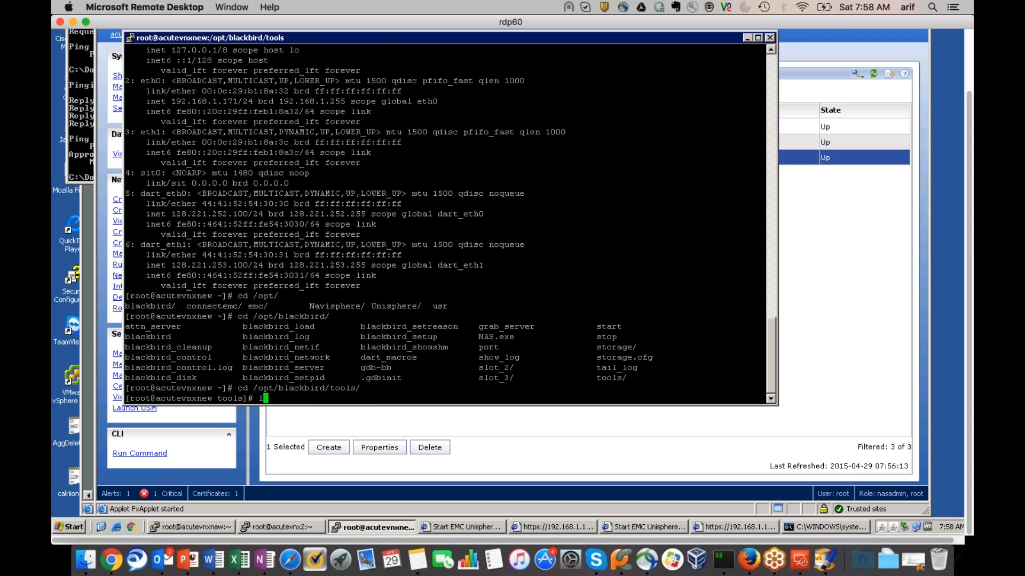
{"action": "key", "text": "Return"}
{"action": "type", "text": "./co"}
{"action": "key", "text": "Tab"}
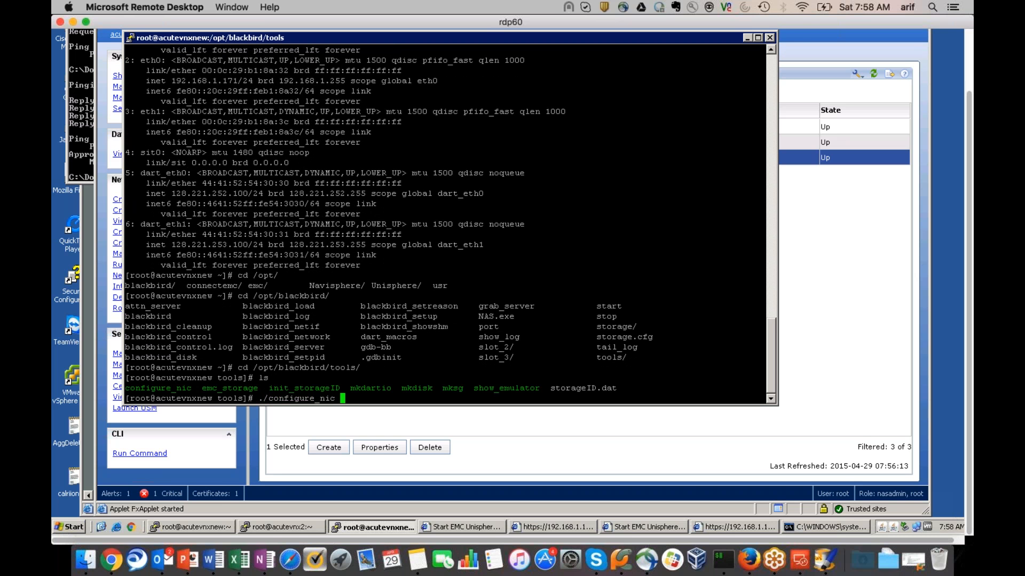
{"action": "type", "text": "-l"}
{"action": "key", "text": "Return"}
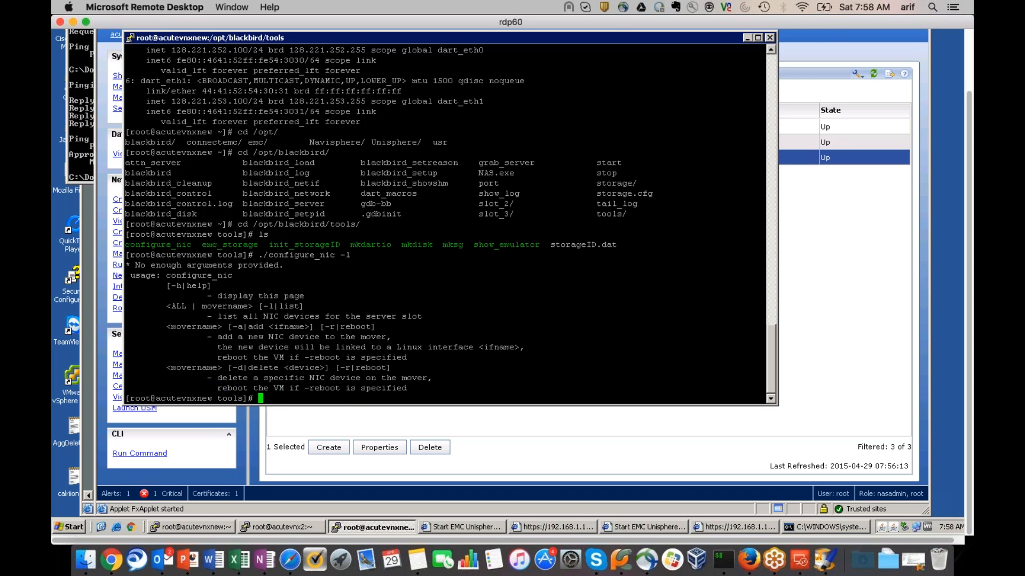
Run ./configure_nic server_2 --list, checking the Word guide for the syntax
{"action": "key", "text": "super+Tab"}
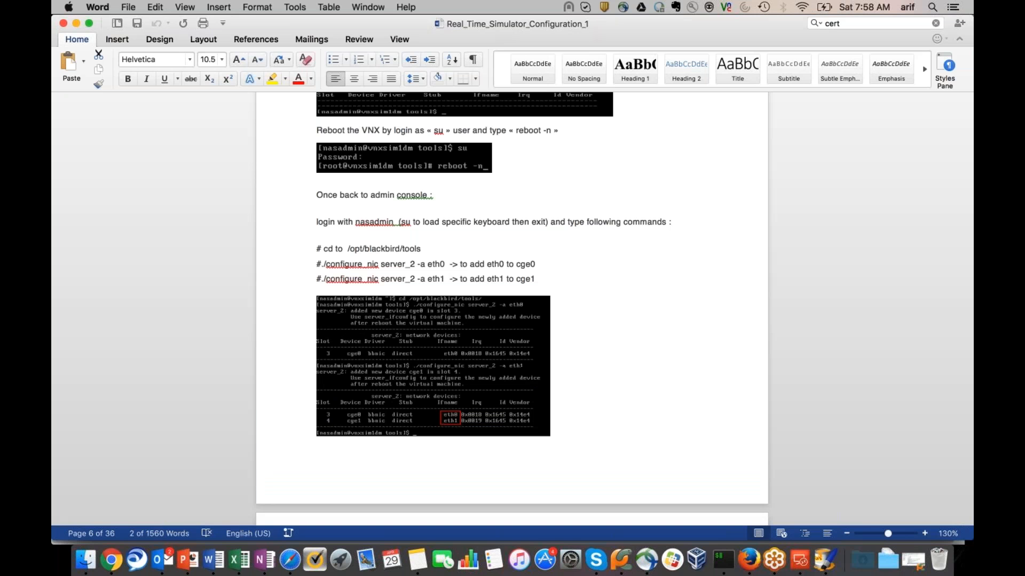
{"action": "key", "text": "super+Tab"}
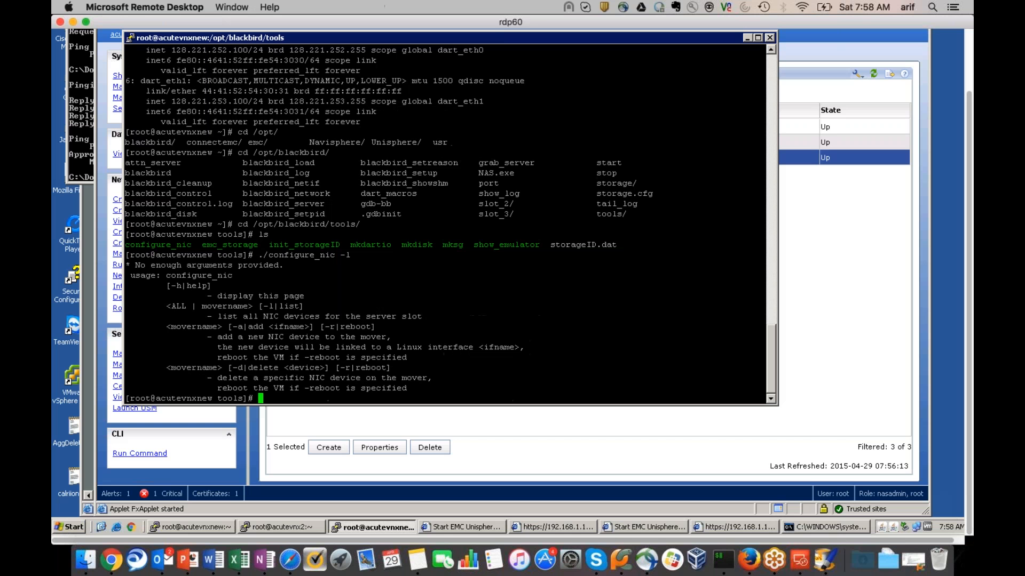
{"action": "key", "text": "Up"}
{"action": "key", "text": "BackSpace"}
{"action": "key", "text": "BackSpace"}
{"action": "type", "text": "server_2"}
{"action": "key", "text": "super+Tab"}
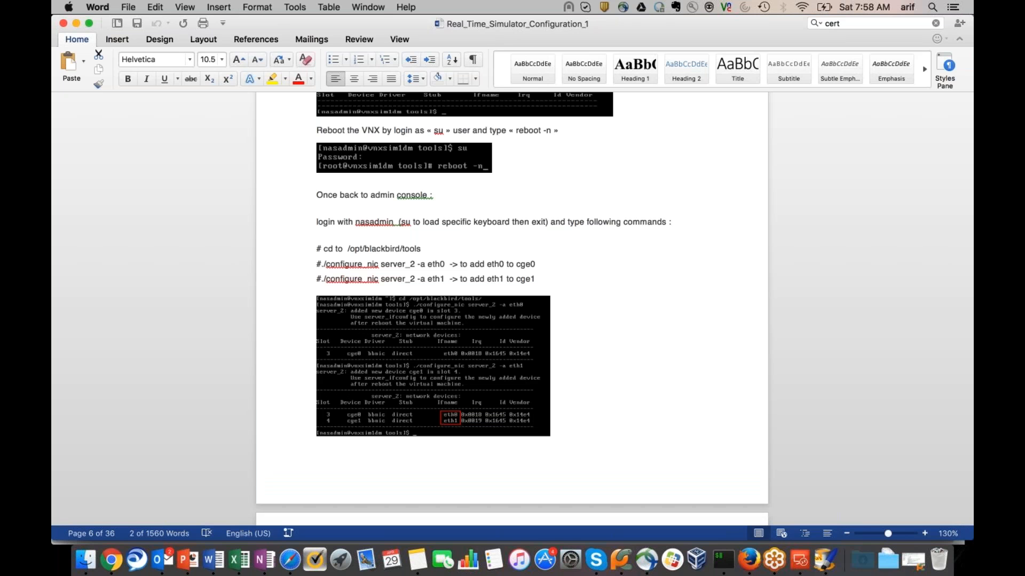
{"action": "key", "text": "super+Tab"}
{"action": "type", "text": "--list"}
{"action": "key", "text": "Return"}
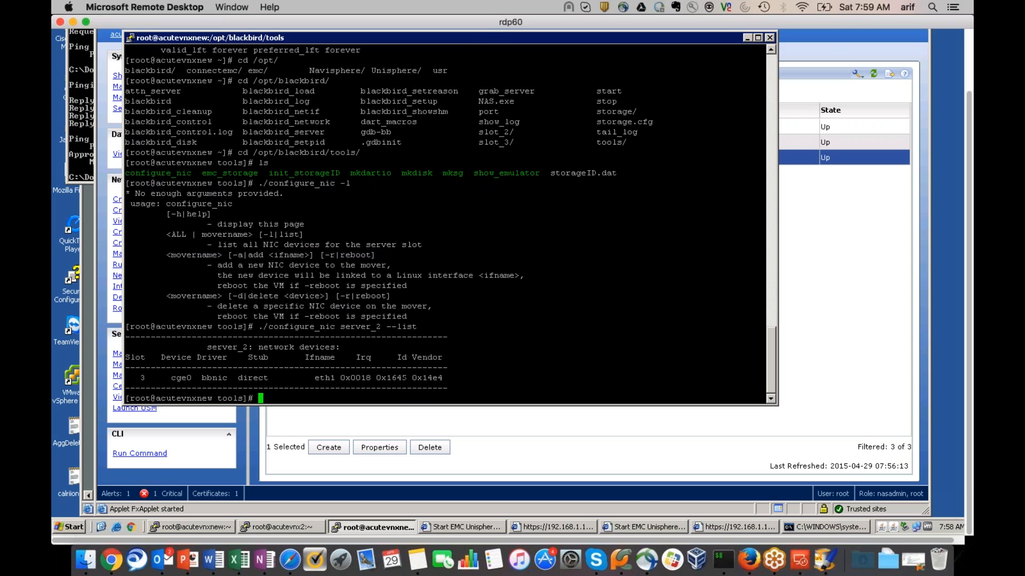
Highlight cge0 and its linked eth1 in the server_2 device list
{"action": "double_click", "coordinate": [331, 378]}
{"action": "double_click", "coordinate": [180, 378]}
{"action": "double_click", "coordinate": [324, 378]}
{"action": "double_click", "coordinate": [180, 378]}
Open the server_2 ping test and ping 192.168.1.2, then 8.8.8.8
{"action": "left_click", "coordinate": [817, 282]}
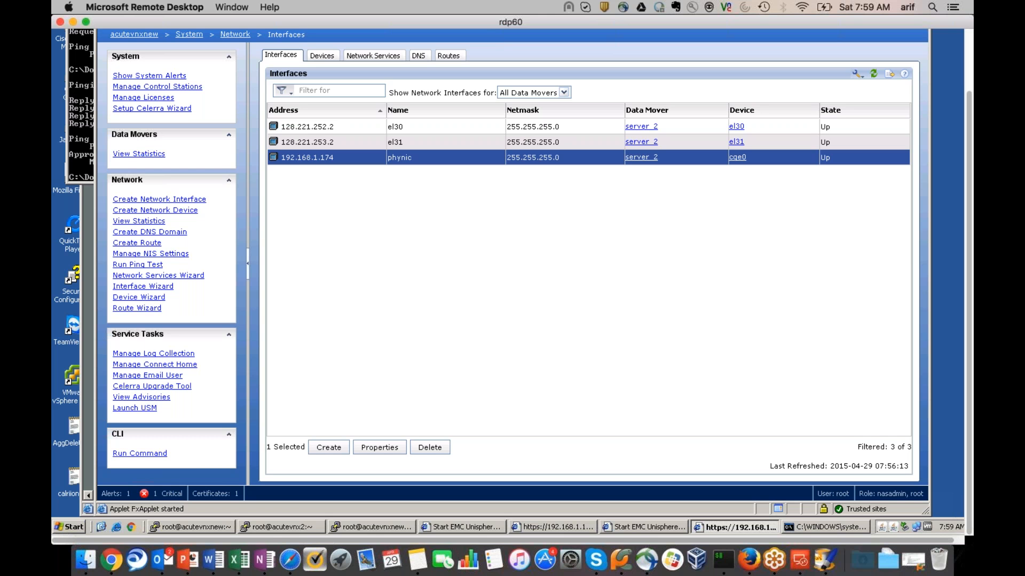
{"action": "left_click", "coordinate": [151, 267]}
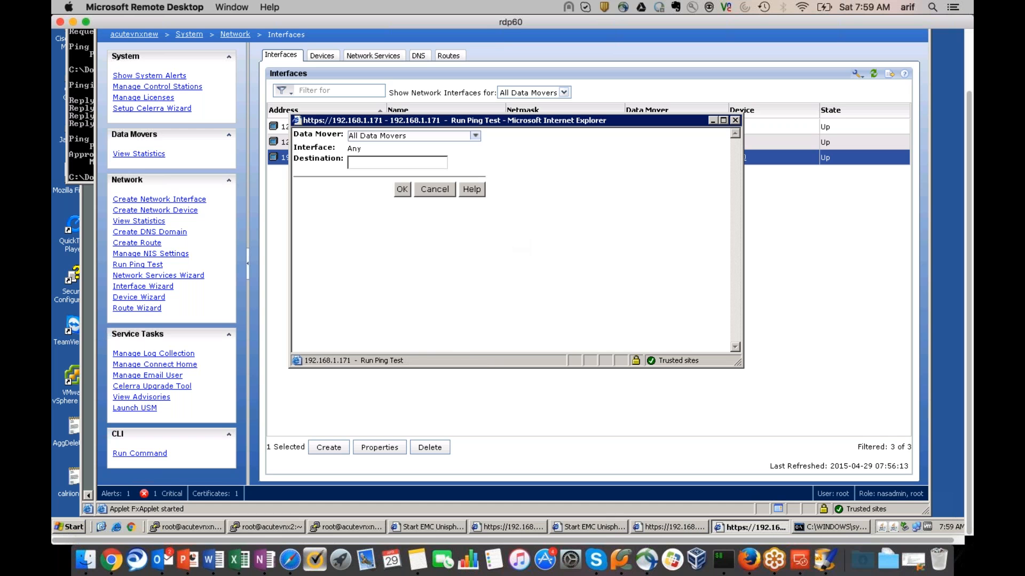
{"action": "left_click", "coordinate": [415, 164]}
{"action": "type", "text": "192."}
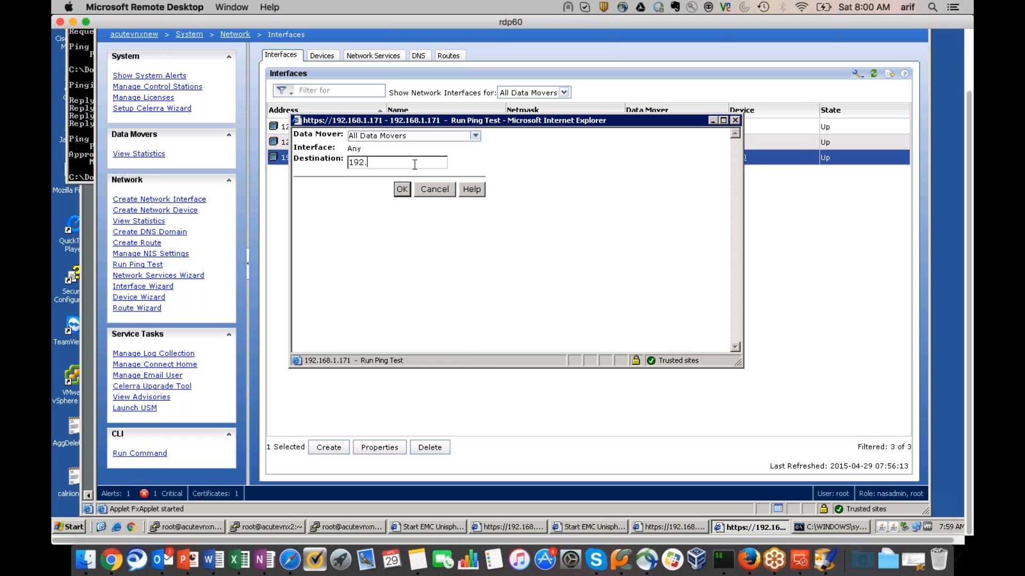
{"action": "type", "text": "168.1.2"}
{"action": "key", "text": "Return"}
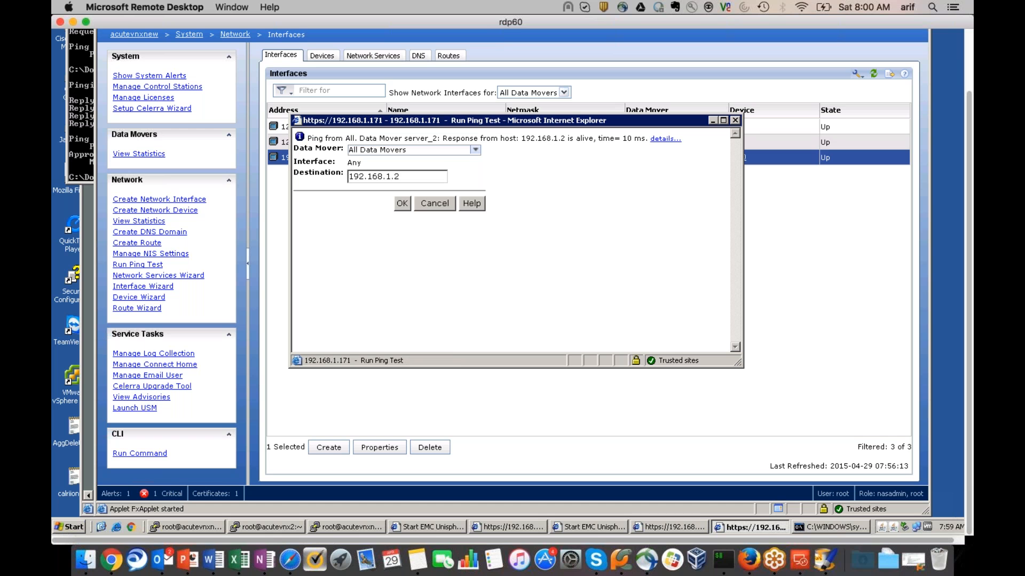
{"action": "left_click_drag", "start_coordinate": [400, 177], "coordinate": [326, 172]}
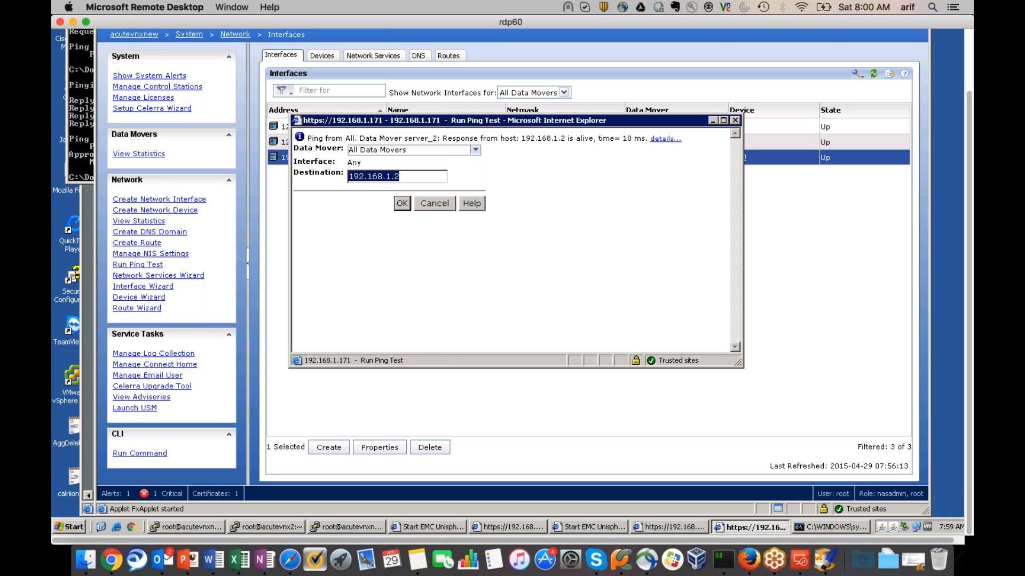
{"action": "type", "text": "8.8.8."}
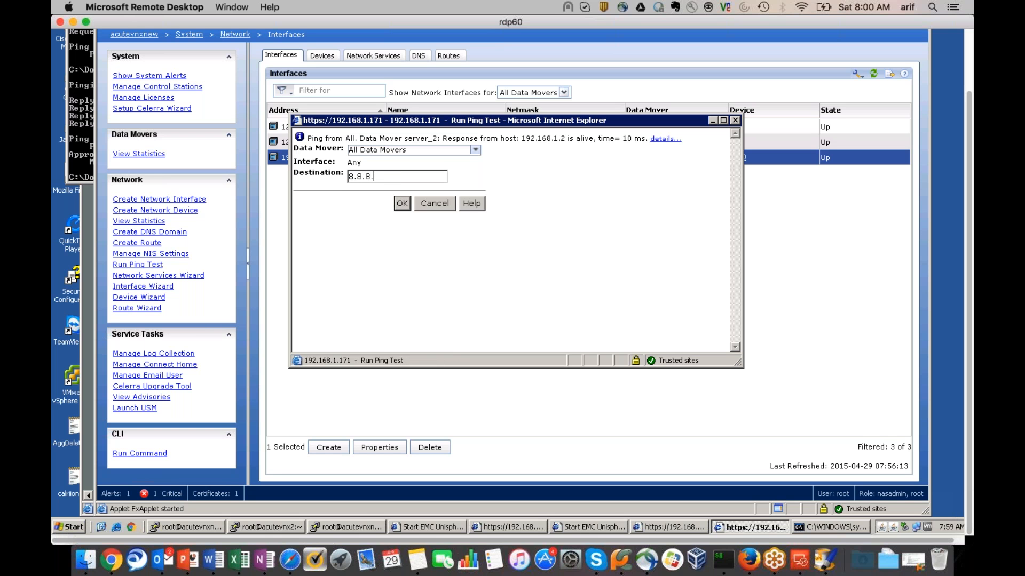
{"action": "type", "text": "8"}
{"action": "left_click", "coordinate": [402, 203]}
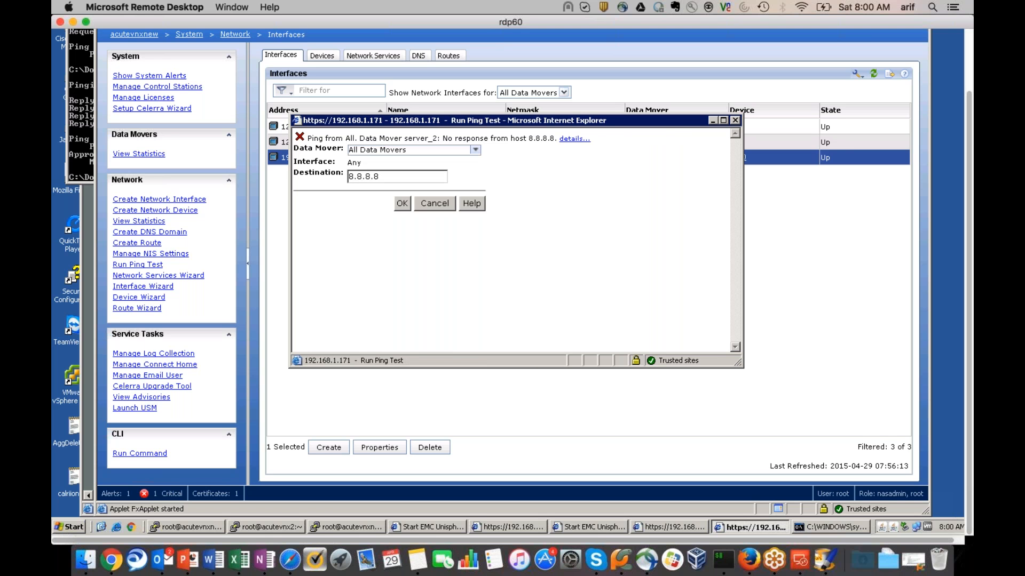
Ping 192.168.1.10 and then 192.168.1.16 from server_2
{"action": "left_click", "coordinate": [385, 177]}
{"action": "key", "text": "ctrl+a"}
{"action": "type", "text": "192.168.1.10"}
{"action": "left_click", "coordinate": [402, 203]}
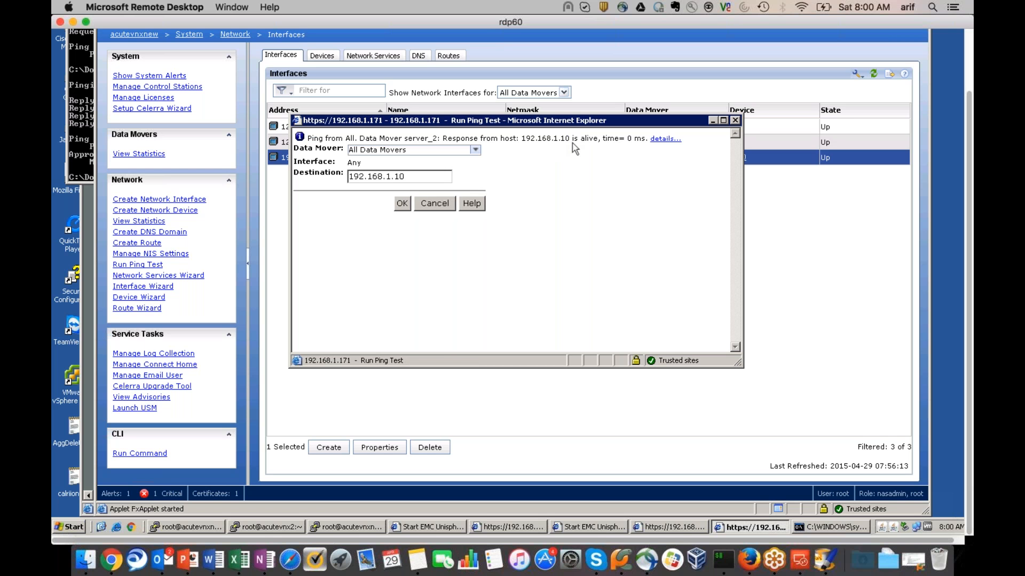
{"action": "left_click", "coordinate": [413, 180]}
{"action": "key", "text": "BackSpace"}
{"action": "type", "text": "6"}
{"action": "left_click", "coordinate": [404, 204]}
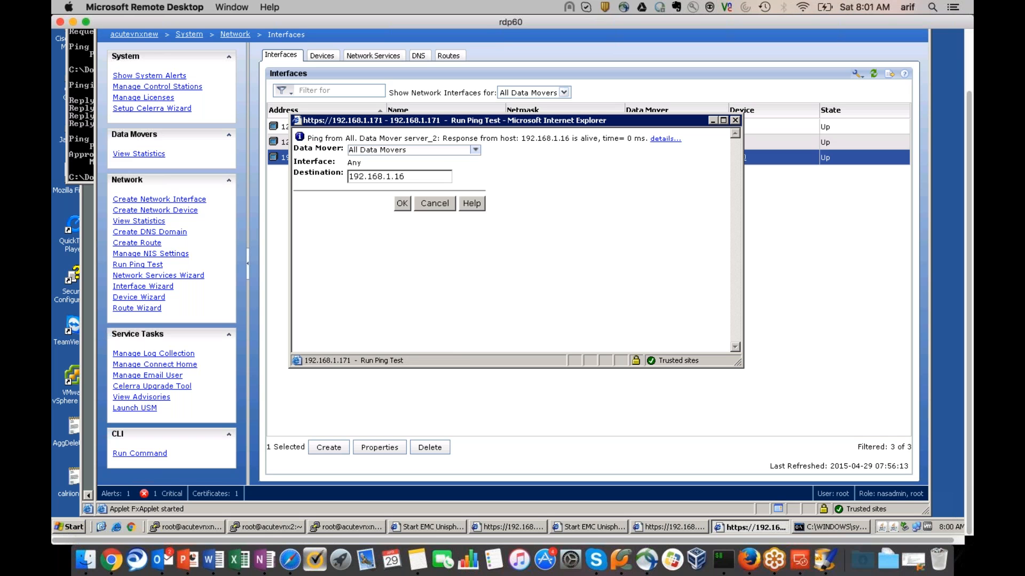
Ping 192.168.1.60, close the ping window, and open Network Device Statistics
{"action": "left_click", "coordinate": [409, 176]}
{"action": "key", "text": "BackSpace"}
{"action": "type", "text": "16"}
{"action": "key", "text": "BackSpace"}
{"action": "key", "text": "BackSpace"}
{"action": "key", "text": "BackSpace"}
{"action": "type", "text": "60"}
{"action": "left_click", "coordinate": [403, 204]}
{"action": "left_click", "coordinate": [434, 203]}
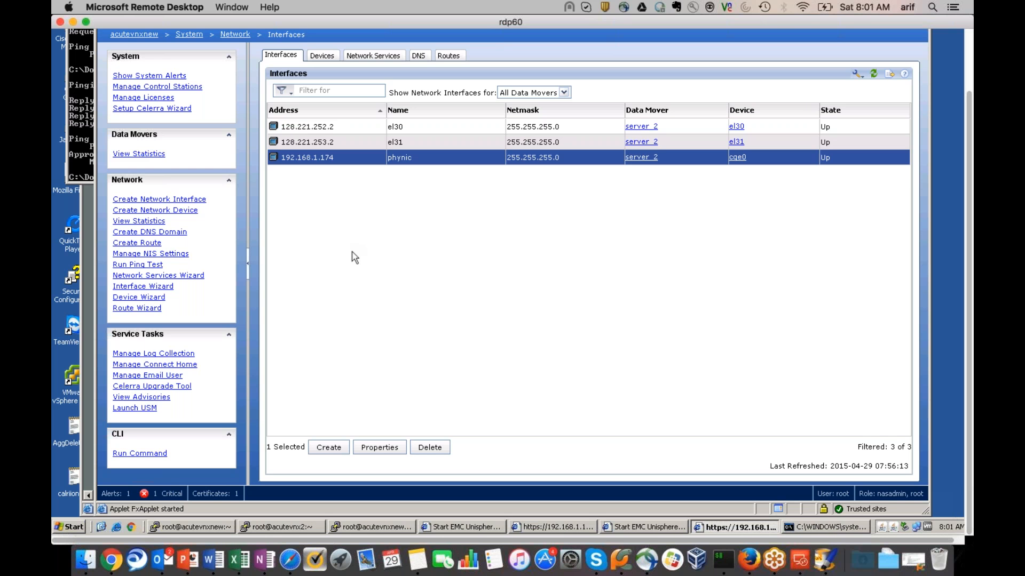
{"action": "left_click", "coordinate": [148, 222]}
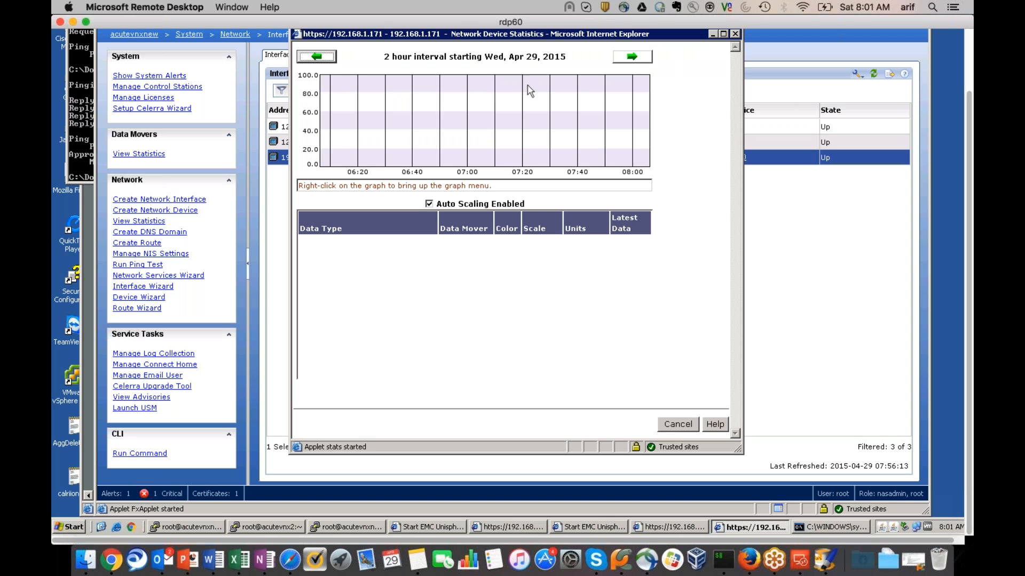
{"action": "left_click", "coordinate": [735, 34]}
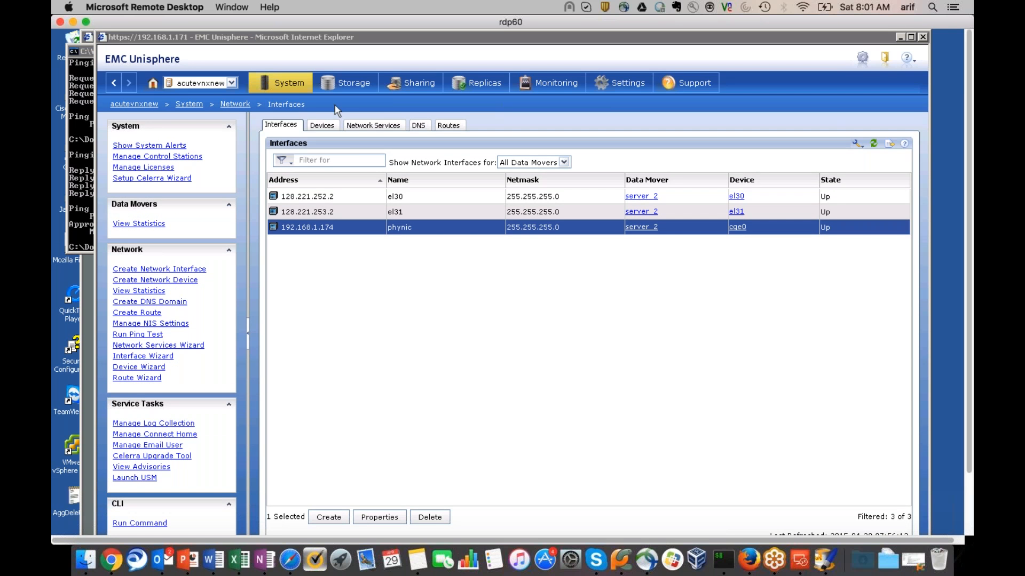
Go to Storage > File Systems to show acutevnxnew's empty file system list
{"action": "mouse_move", "coordinate": [287, 81]}
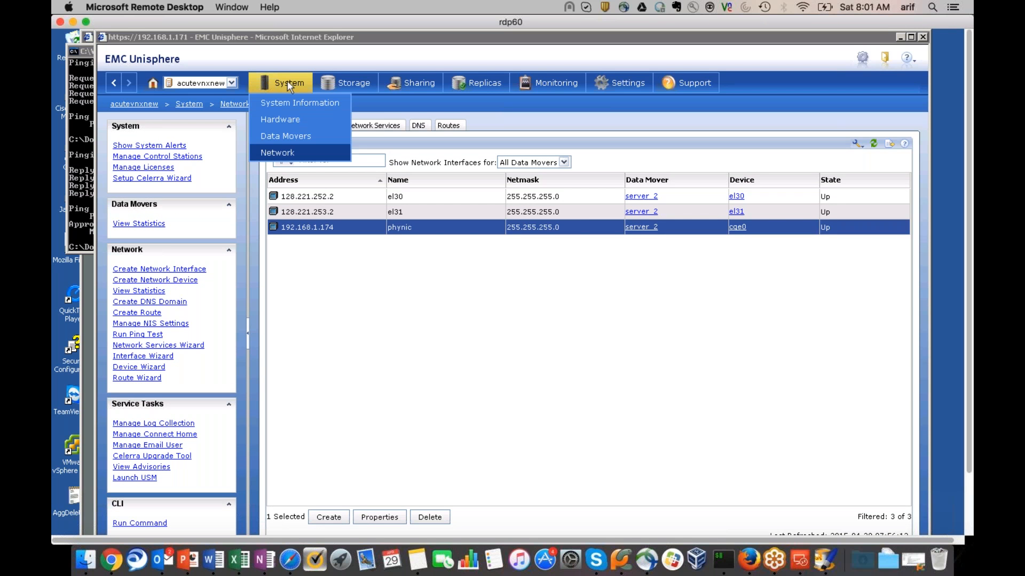
{"action": "left_click", "coordinate": [285, 120]}
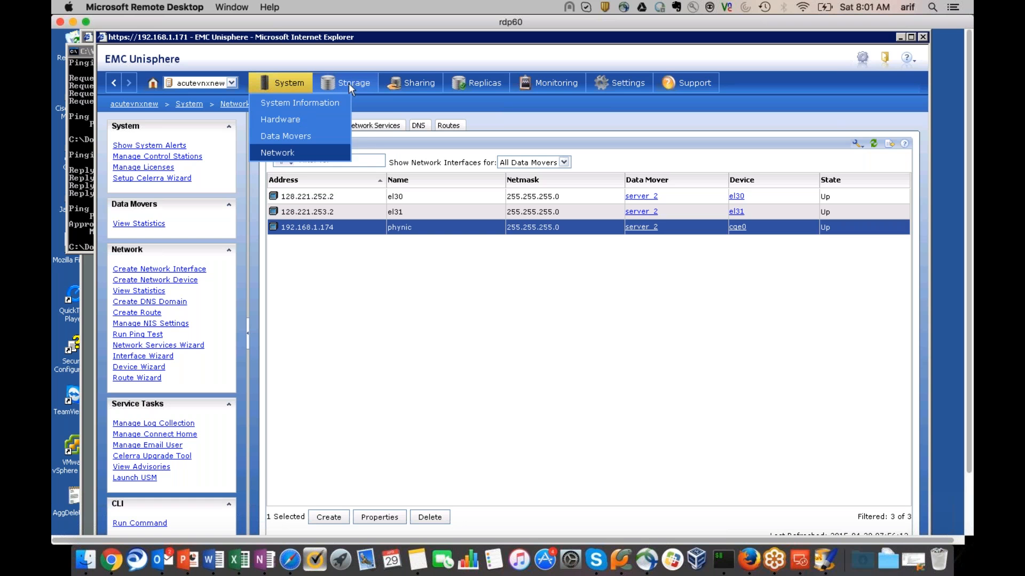
{"action": "mouse_move", "coordinate": [356, 85]}
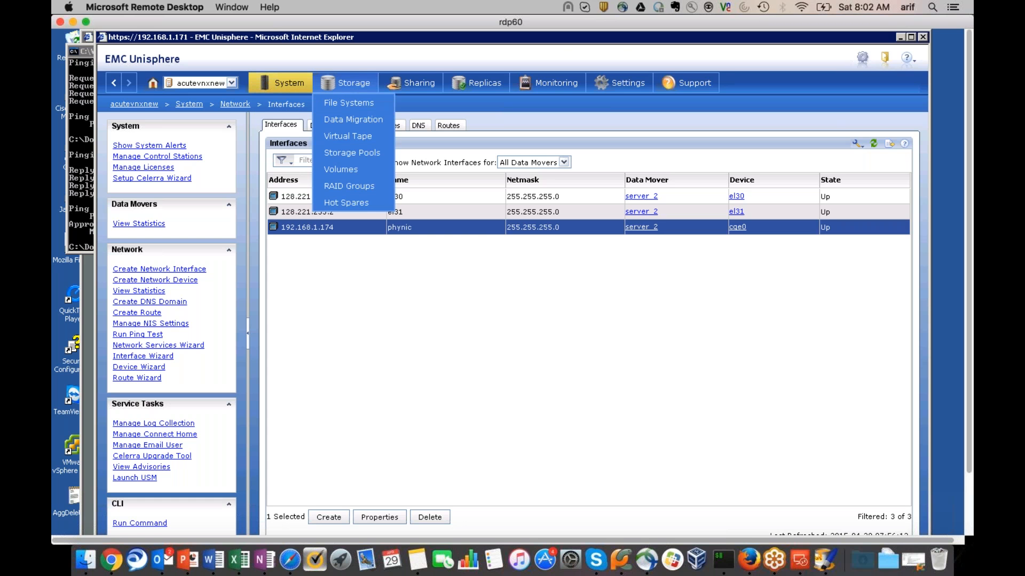
{"action": "left_click", "coordinate": [348, 103]}
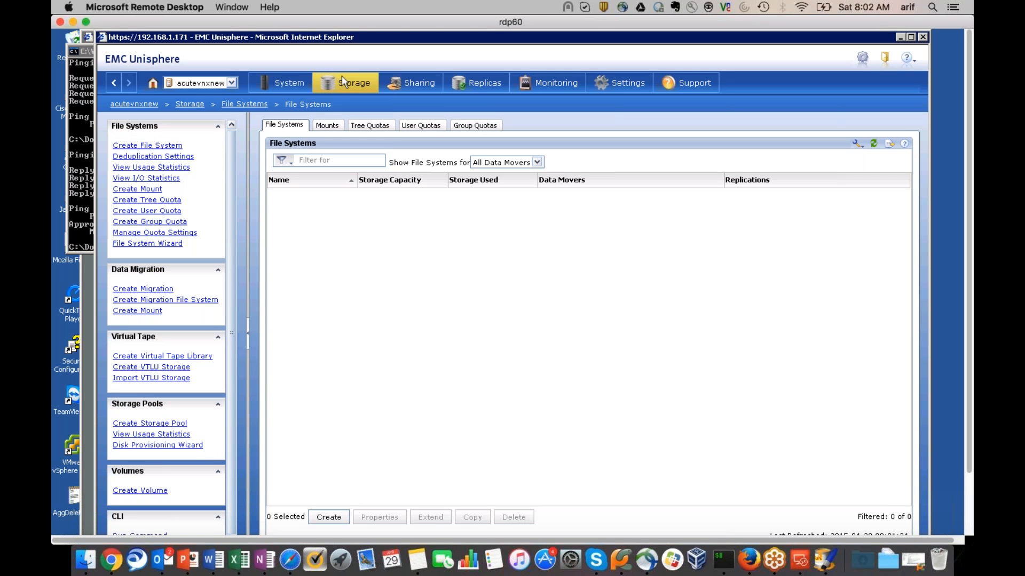
{"action": "mouse_move", "coordinate": [345, 83]}
{"action": "mouse_move", "coordinate": [620, 81]}
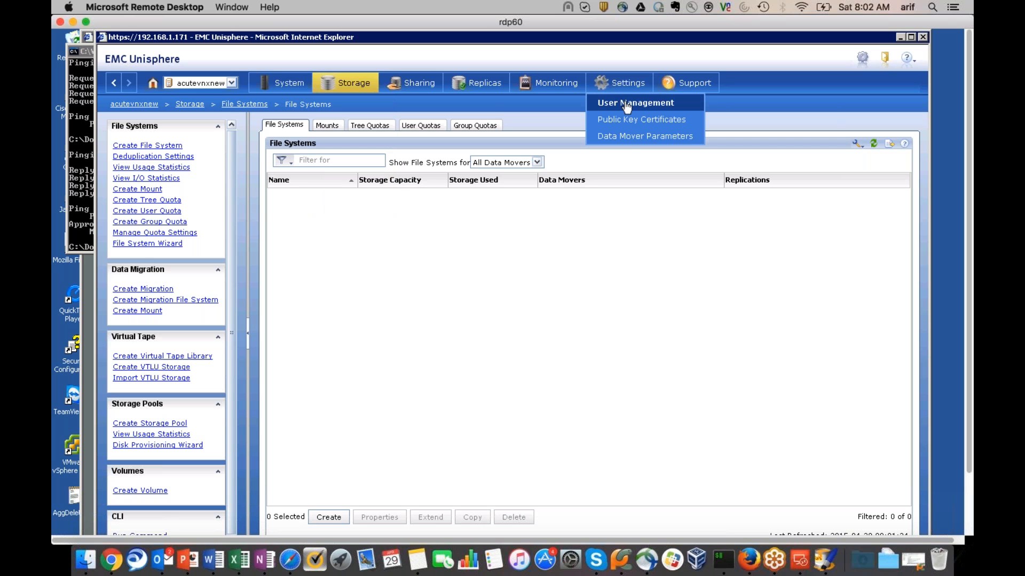
Browse Settings pages: Data Mover Parameters, CA certificates, and User Management roles
{"action": "left_click", "coordinate": [646, 136]}
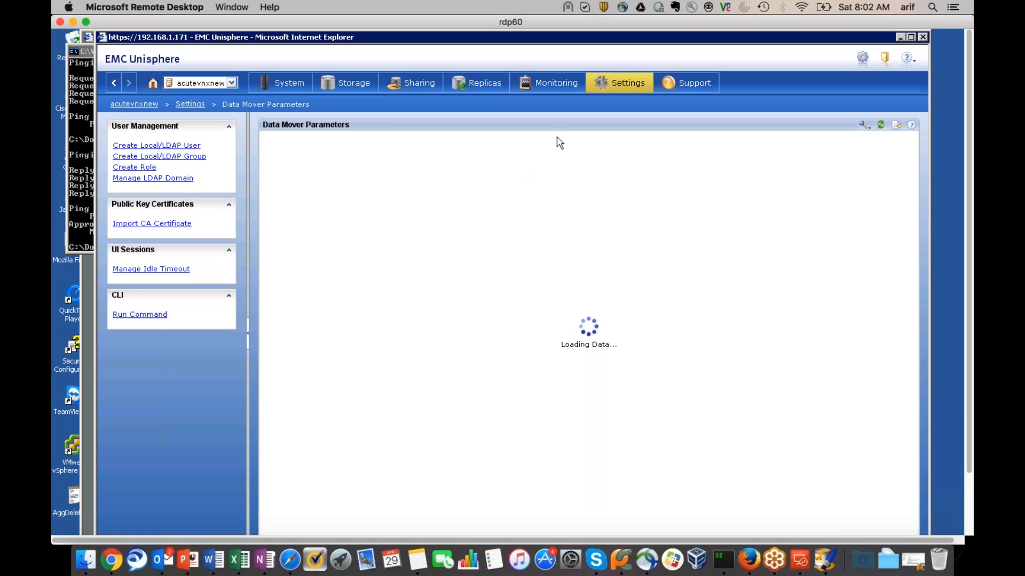
{"action": "mouse_move", "coordinate": [620, 89]}
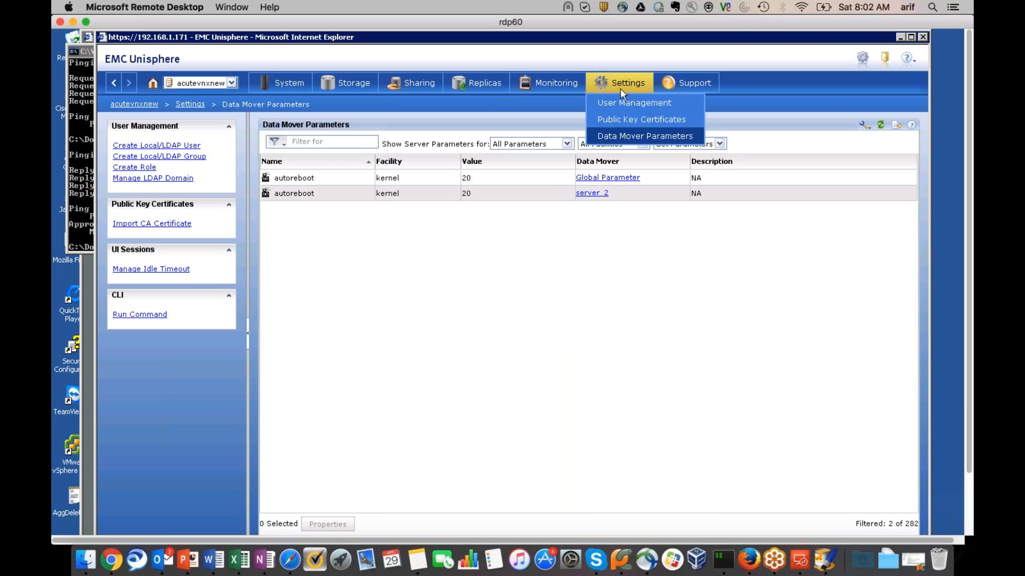
{"action": "left_click", "coordinate": [622, 119]}
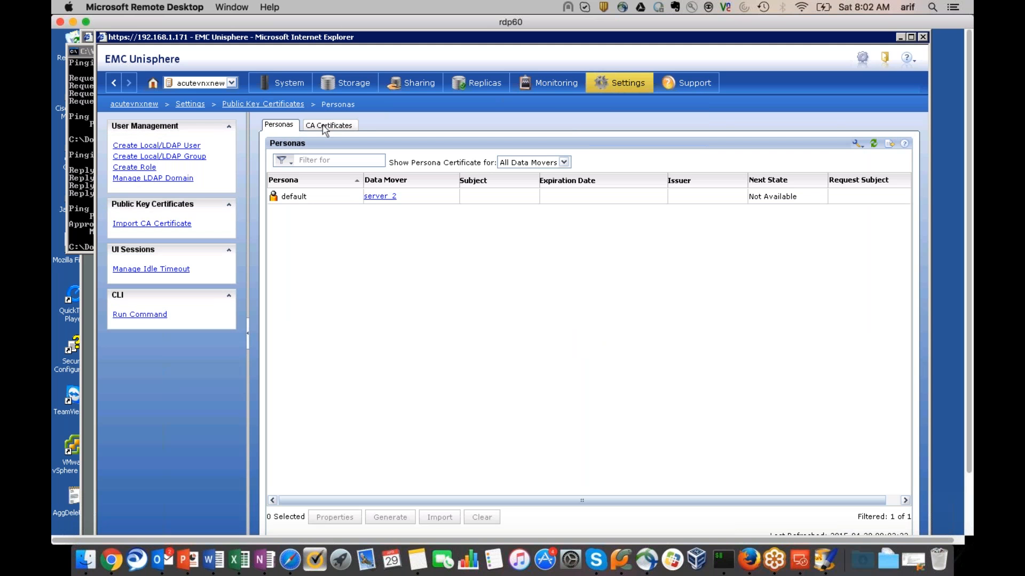
{"action": "left_click", "coordinate": [328, 125]}
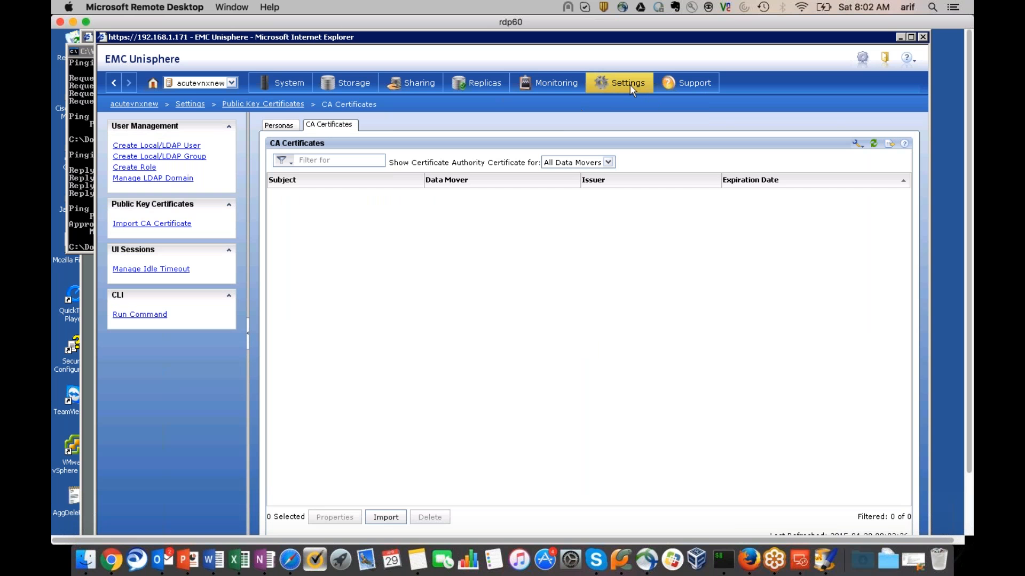
{"action": "mouse_move", "coordinate": [629, 84]}
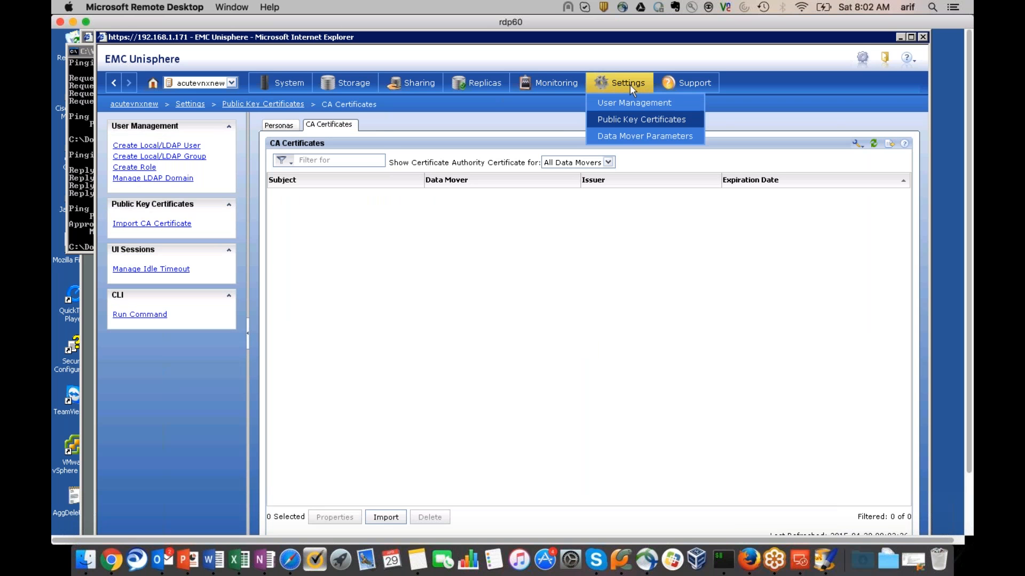
{"action": "left_click", "coordinate": [635, 102]}
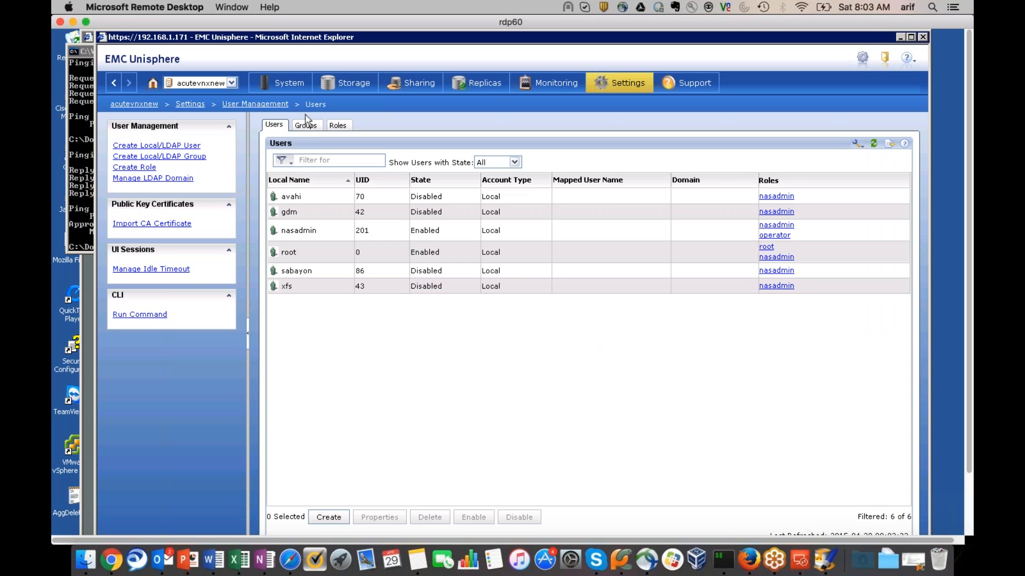
{"action": "left_click", "coordinate": [339, 128]}
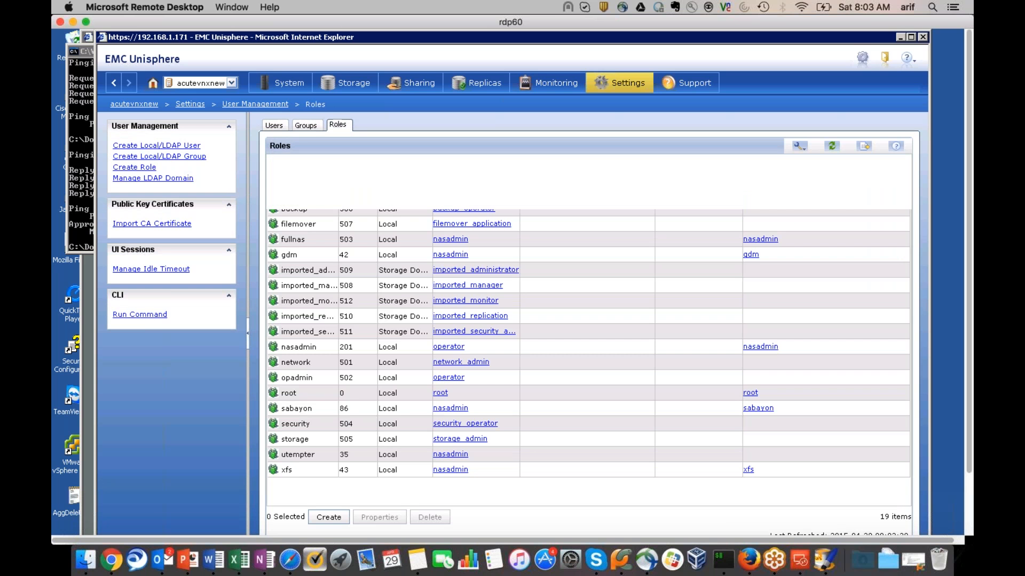
Return to Settings > Data Mover Parameters, showing kernel autoreboot at 20
{"action": "mouse_move", "coordinate": [280, 81]}
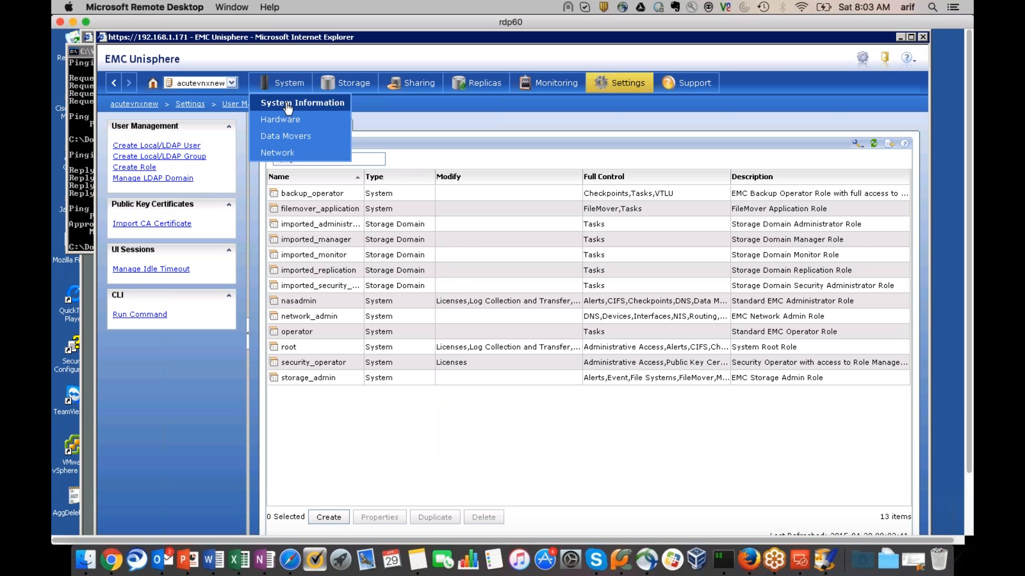
{"action": "mouse_move", "coordinate": [412, 85]}
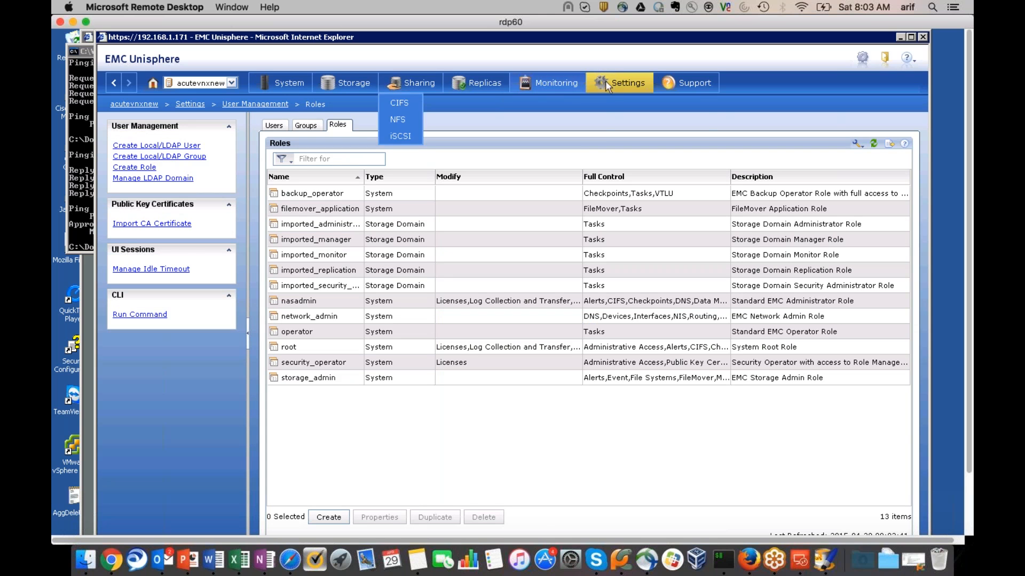
{"action": "mouse_move", "coordinate": [618, 86]}
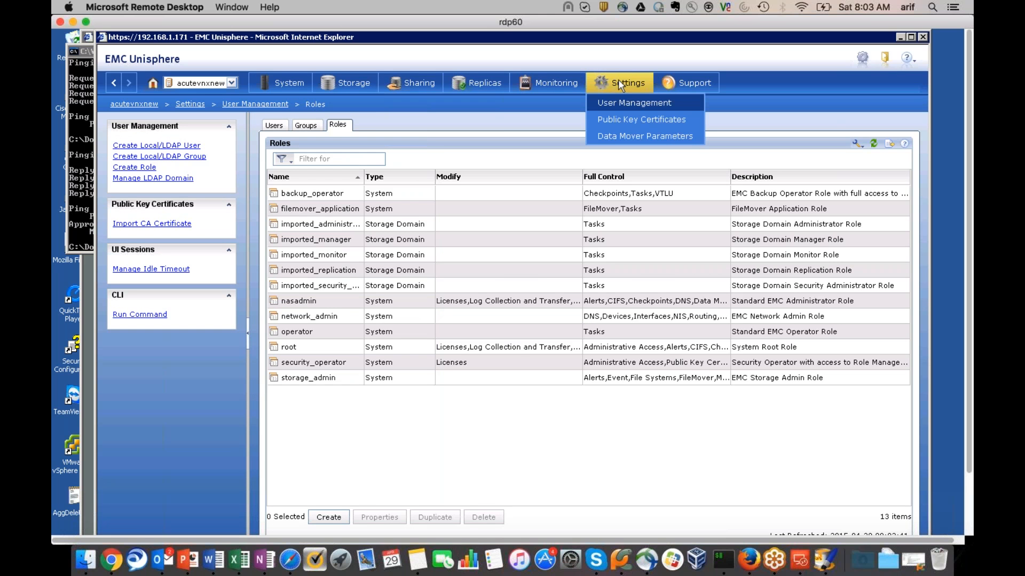
{"action": "left_click", "coordinate": [622, 122]}
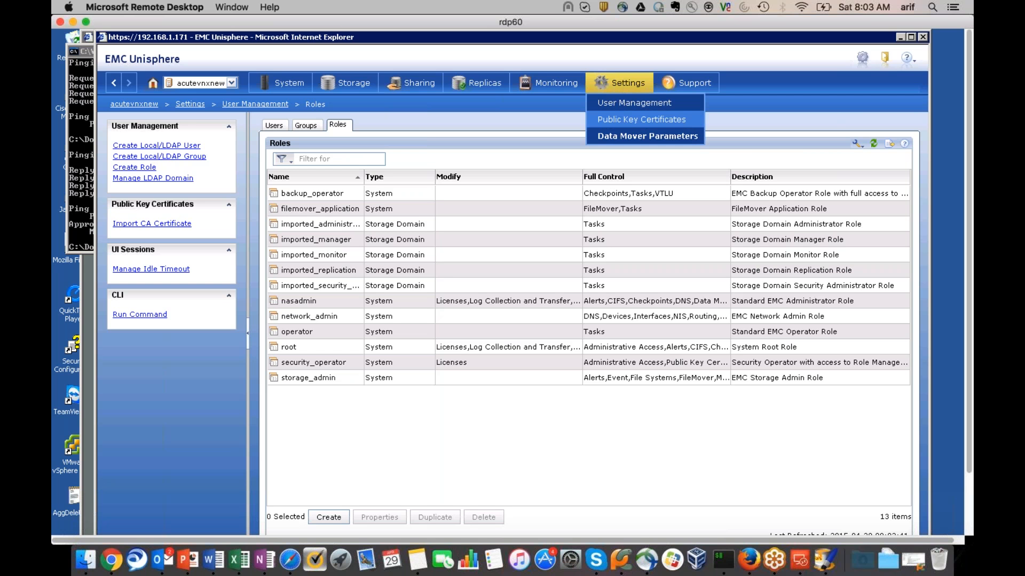
{"action": "left_click", "coordinate": [647, 136]}
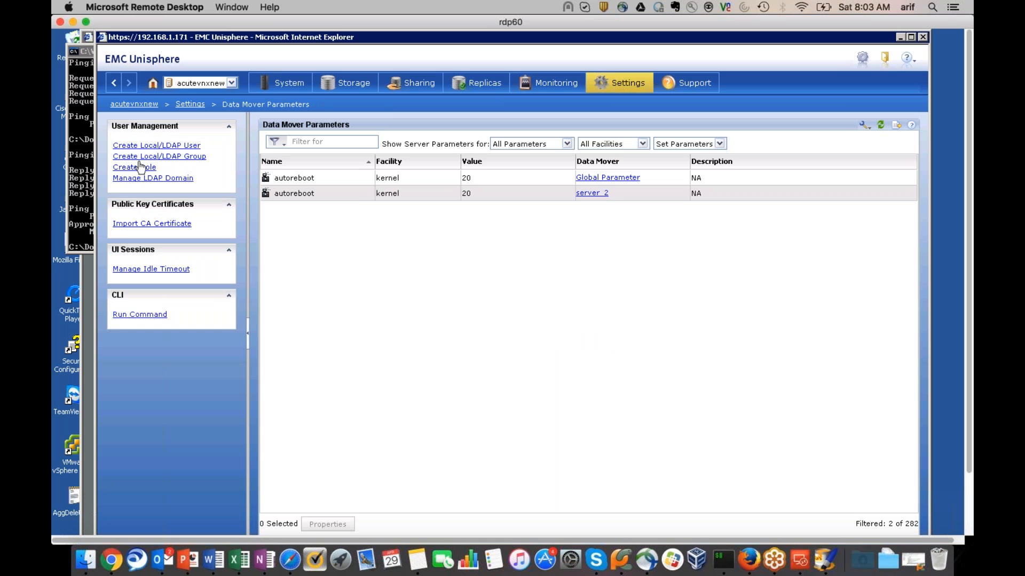
{"action": "left_click", "coordinate": [140, 167]}
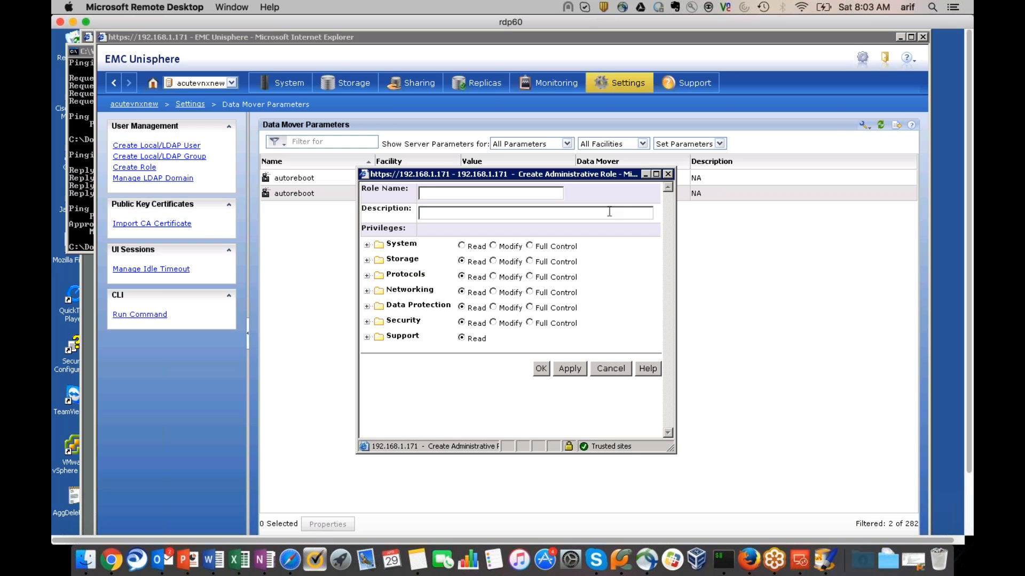
{"action": "left_click", "coordinate": [668, 174]}
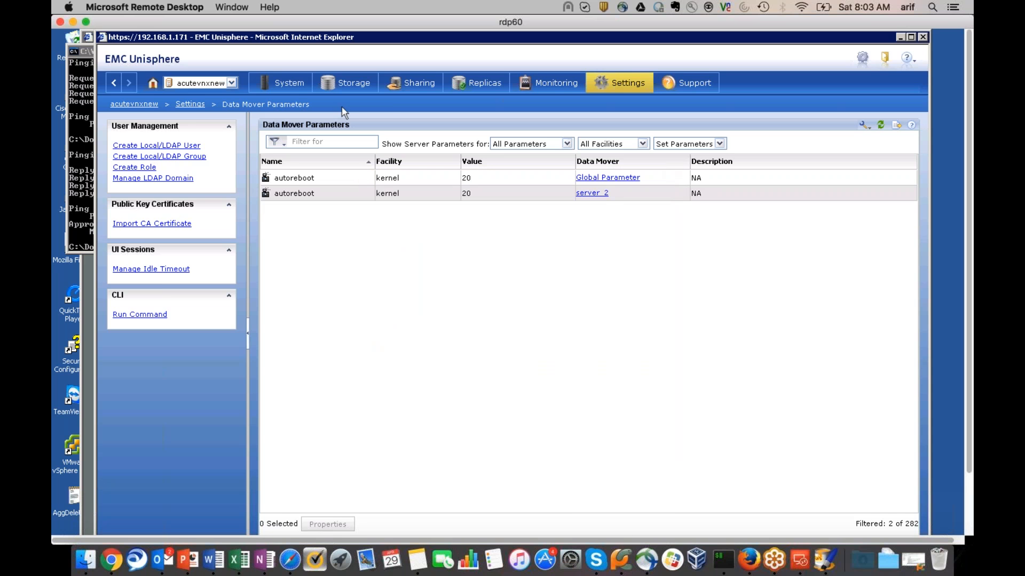
{"action": "mouse_move", "coordinate": [354, 85]}
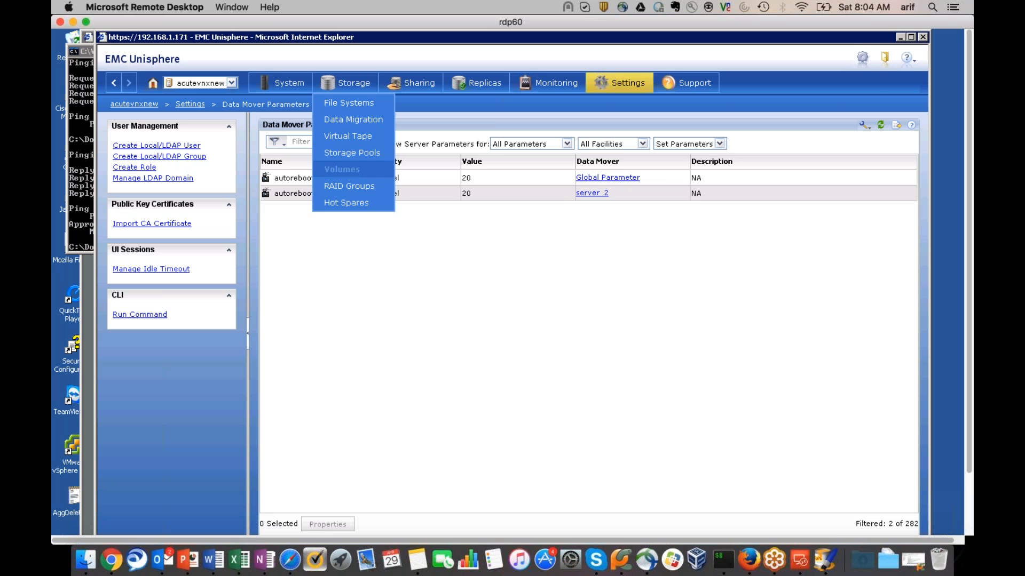
{"action": "left_click", "coordinate": [352, 185]}
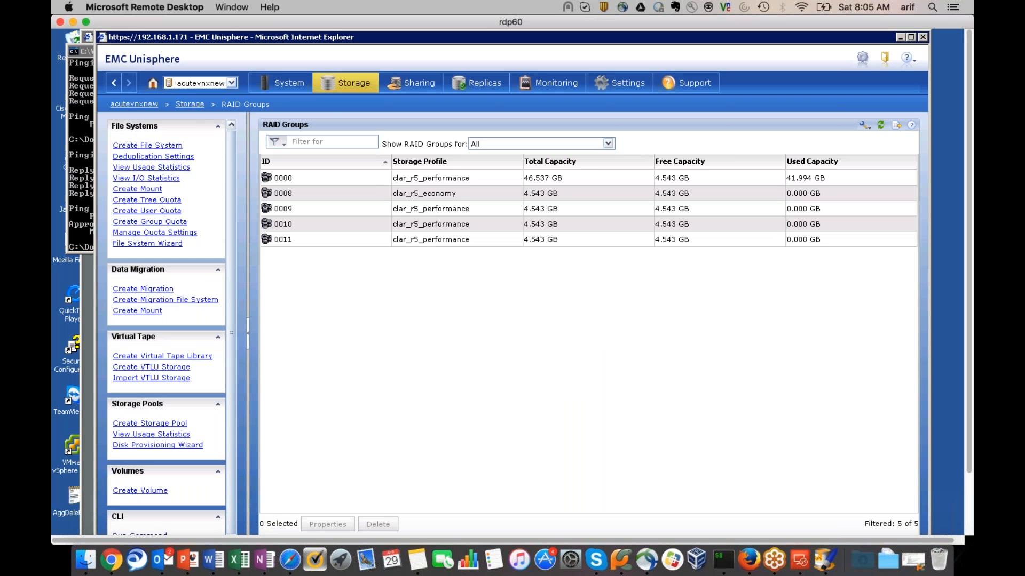
Open Properties for RAID group 0000, then bring the Paintbrush network diagram forward
{"action": "left_click", "coordinate": [353, 183]}
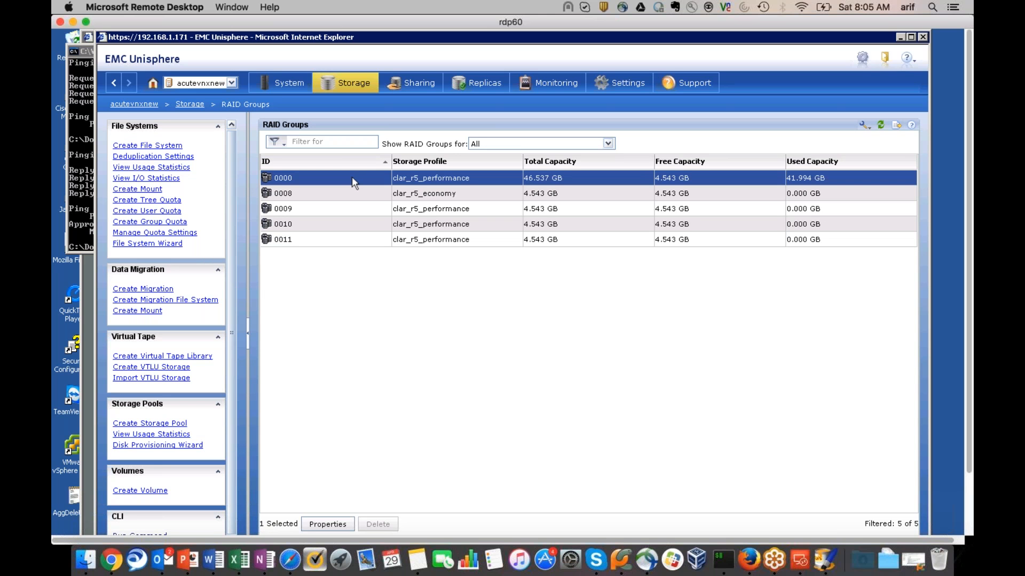
{"action": "right_click", "coordinate": [351, 177]}
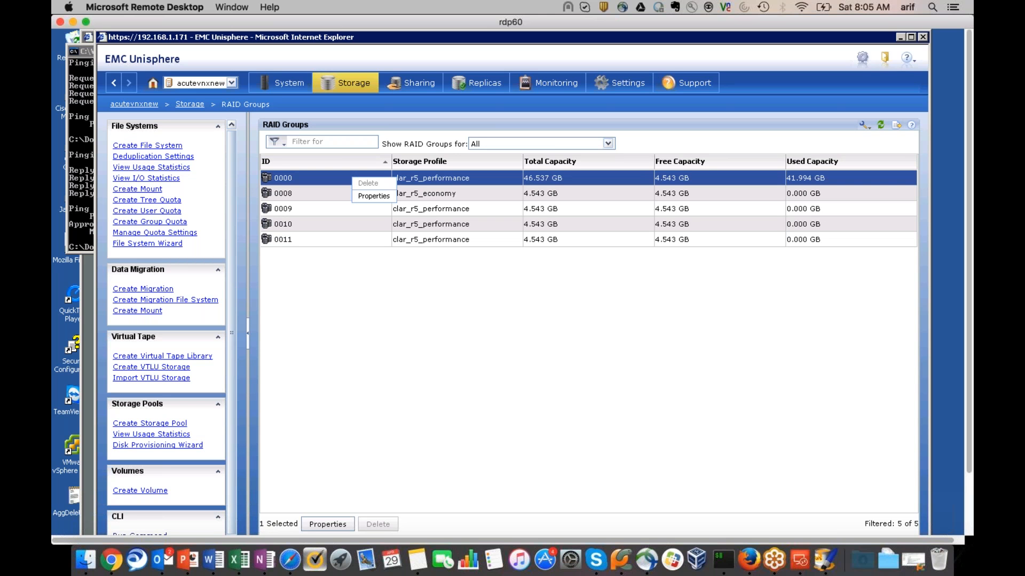
{"action": "left_click", "coordinate": [372, 197]}
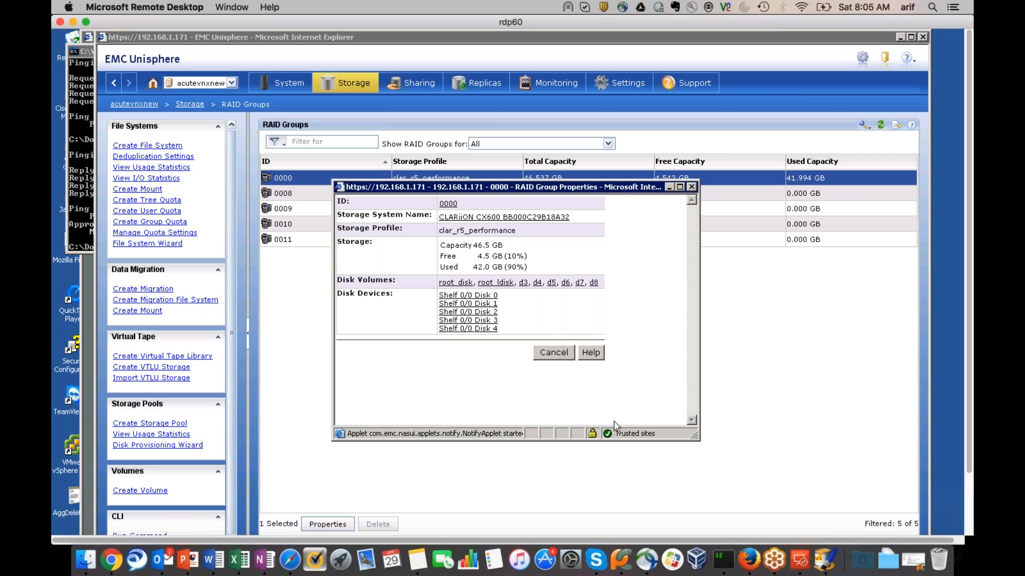
{"action": "left_click", "coordinate": [824, 560]}
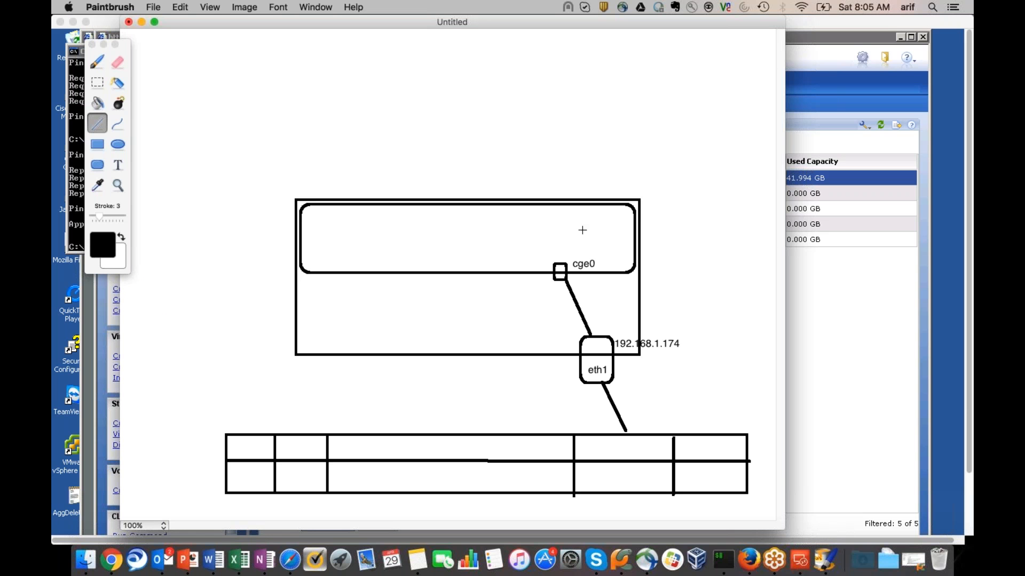
Undo the table and labels, then start a new 1024 x 768 drawing
{"action": "key", "text": "super+z"}
{"action": "key", "text": "super+z"}
{"action": "key", "text": "super+z"}
{"action": "key", "text": "super+z"}
{"action": "key", "text": "super+z"}
{"action": "key", "text": "super+z"}
{"action": "key", "text": "super+z"}
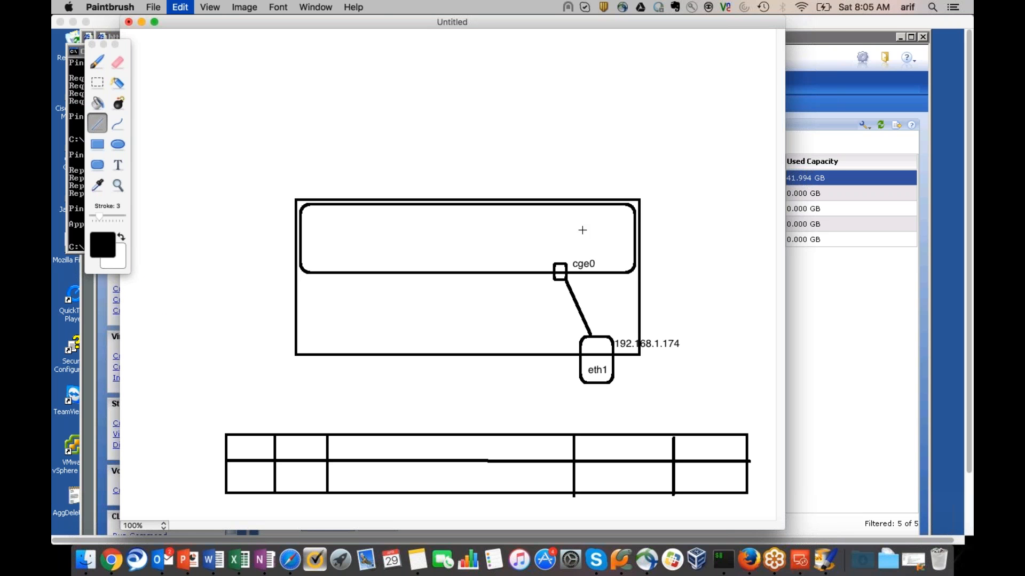
{"action": "key", "text": "super+z"}
{"action": "key", "text": "super+z"}
{"action": "key", "text": "super+z"}
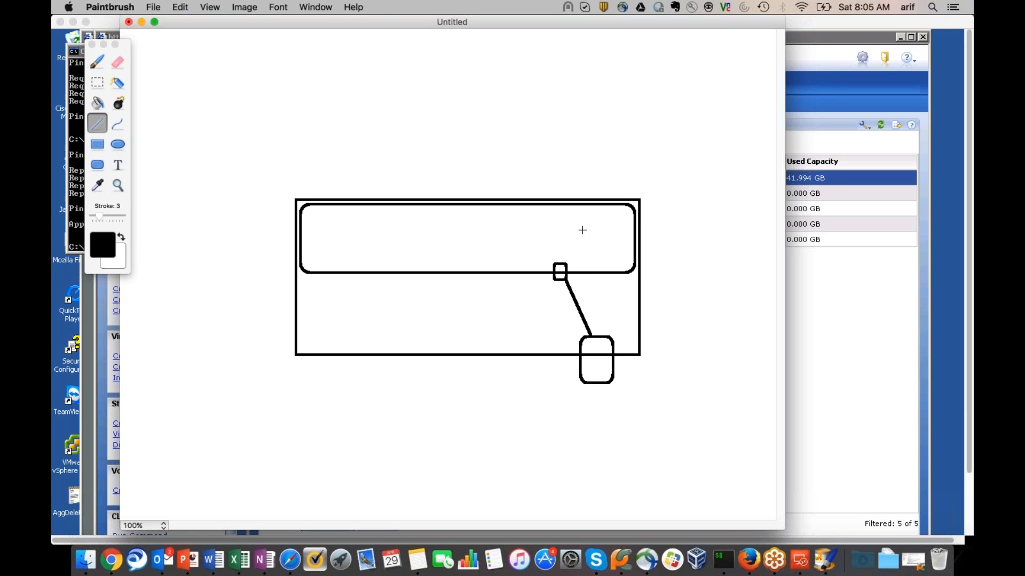
{"action": "left_click", "coordinate": [153, 7]}
{"action": "left_click", "coordinate": [163, 23]}
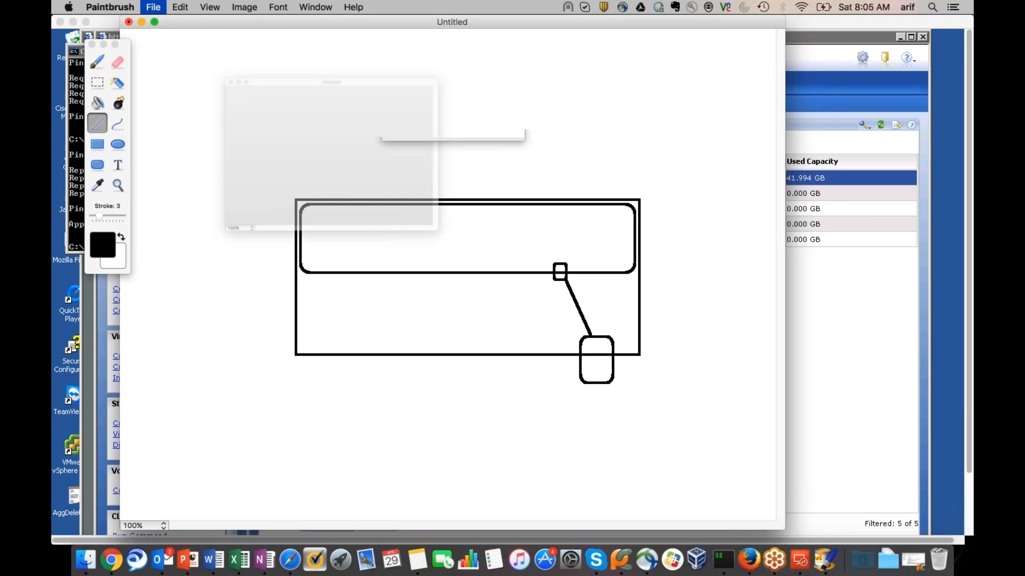
{"action": "left_click", "coordinate": [504, 238]}
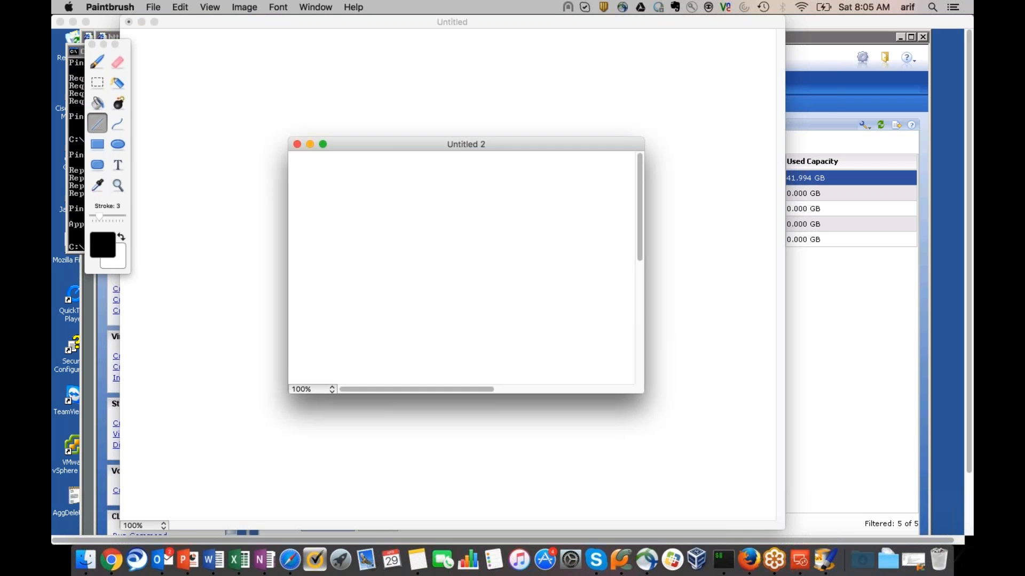
Draw four tall rounded-rectangle disks side by side, discarding two trial ovals
{"action": "left_click", "coordinate": [97, 164]}
{"action": "left_click_drag", "start_coordinate": [259, 261], "coordinate": [315, 427]}
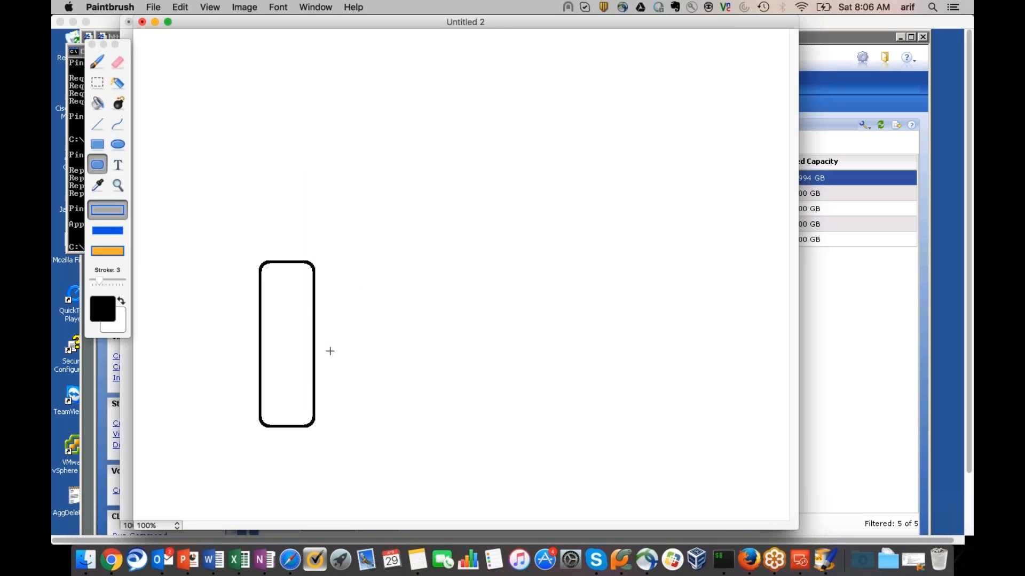
{"action": "mouse_move", "coordinate": [335, 262]}
{"action": "left_mouse_down"}
{"action": "mouse_move", "coordinate": [361, 417]}
{"action": "mouse_move", "coordinate": [383, 427]}
{"action": "left_mouse_up"}
{"action": "mouse_move", "coordinate": [402, 260]}
{"action": "left_mouse_down"}
{"action": "mouse_move", "coordinate": [464, 432]}
{"action": "mouse_move", "coordinate": [467, 423]}
{"action": "left_mouse_up"}
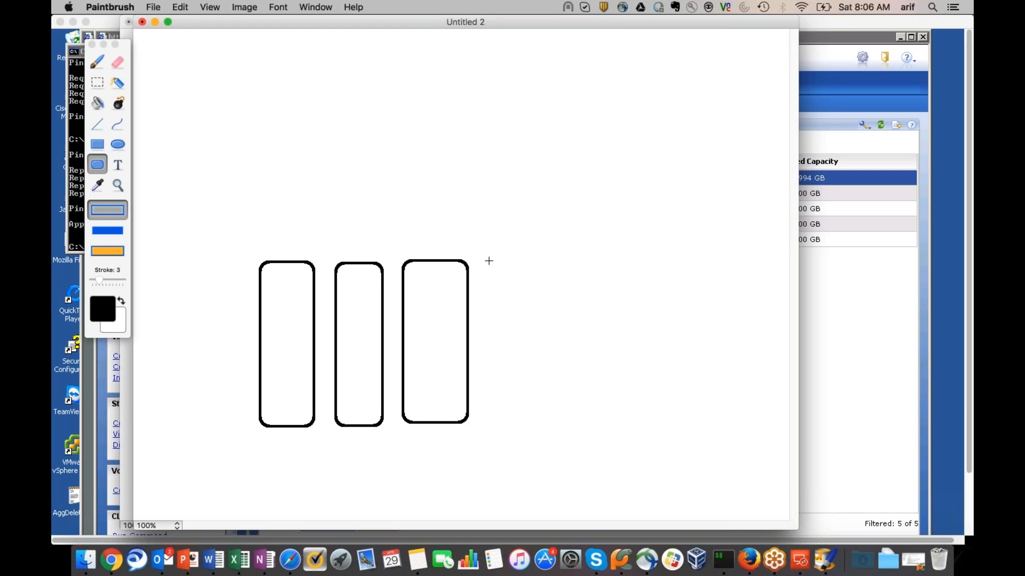
{"action": "left_click_drag", "start_coordinate": [483, 259], "coordinate": [552, 426]}
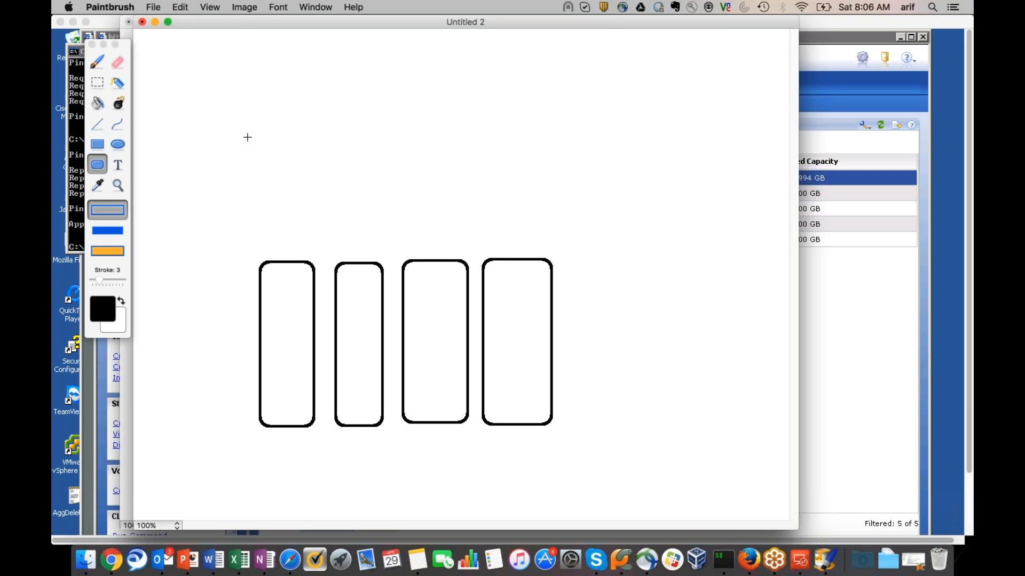
{"action": "left_click", "coordinate": [117, 144]}
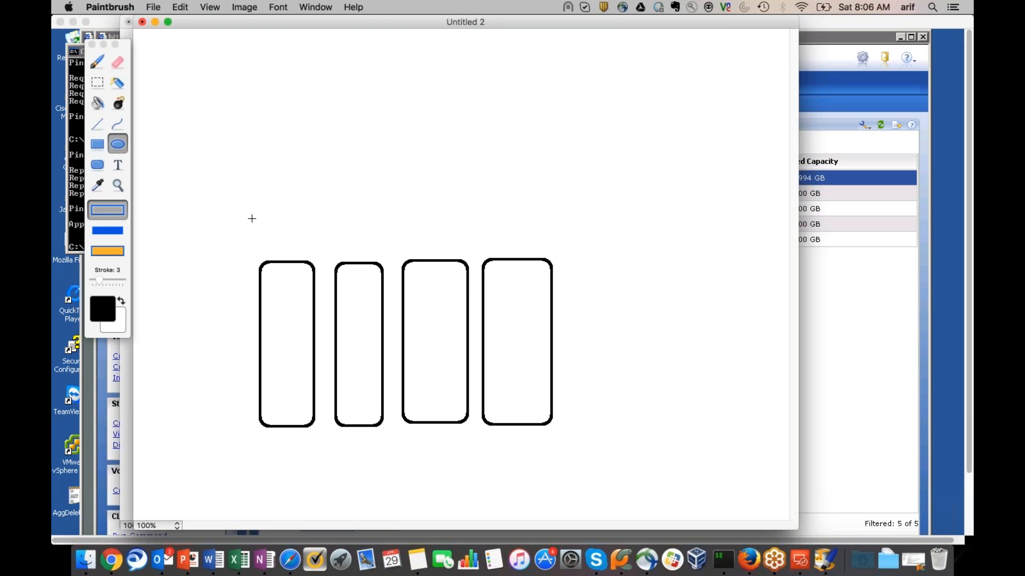
{"action": "left_click_drag", "start_coordinate": [252, 219], "coordinate": [566, 302]}
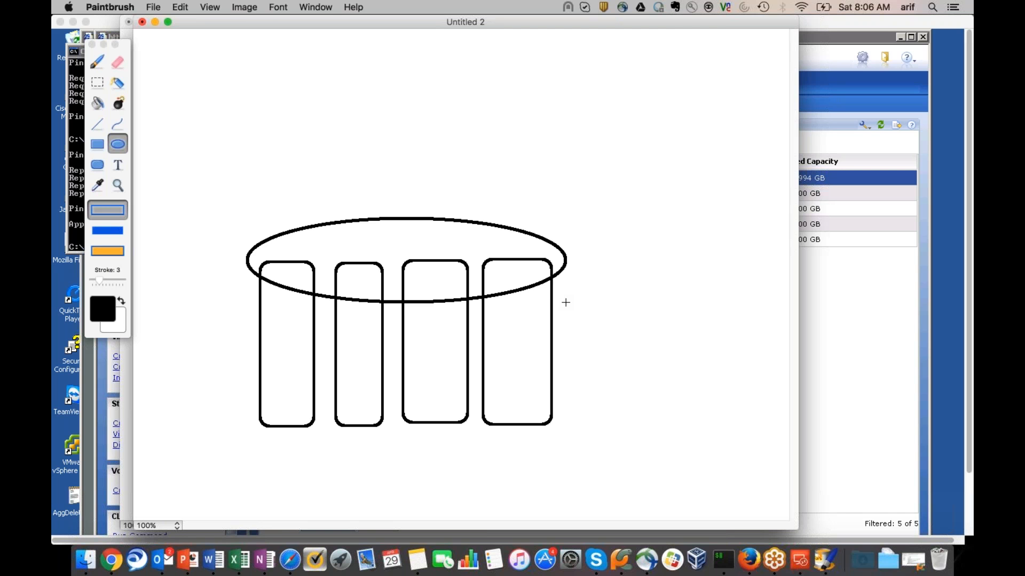
{"action": "key", "text": "super+z"}
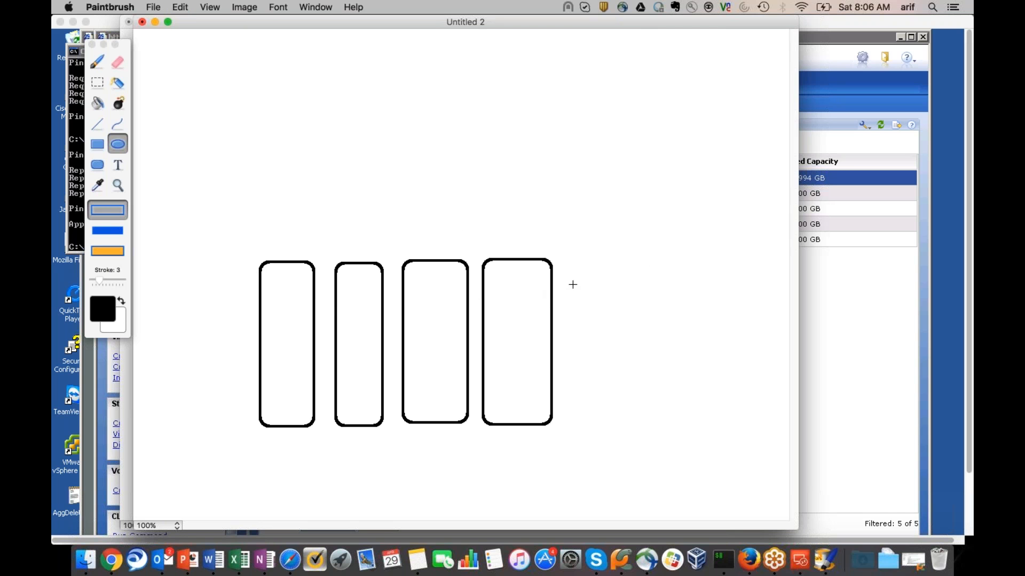
{"action": "left_click_drag", "start_coordinate": [628, 263], "coordinate": [678, 416]}
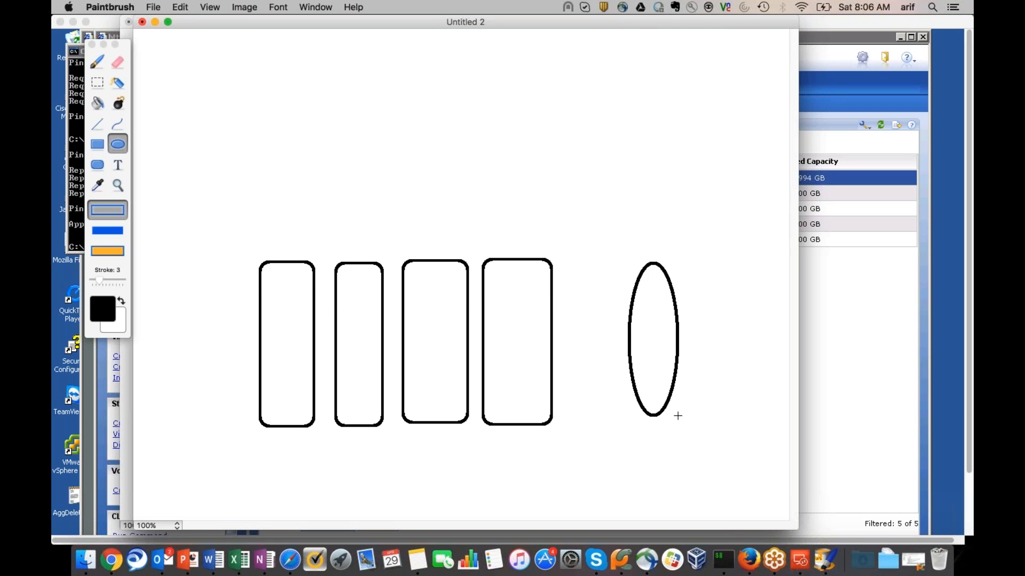
{"action": "key", "text": "super+z"}
Add three plain tall rectangles at the right and an oval across the rounded disks' tops
{"action": "left_click", "coordinate": [97, 144]}
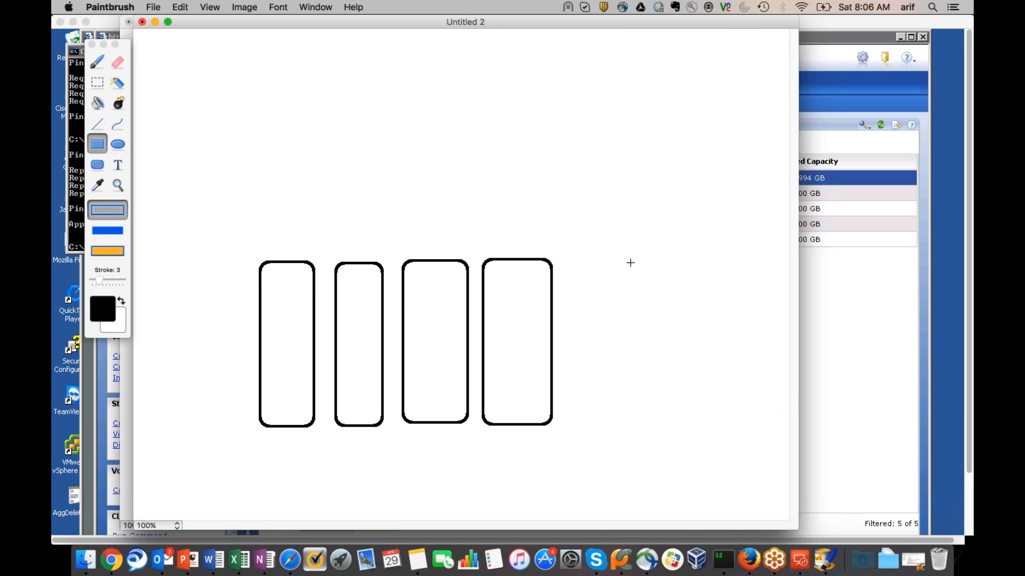
{"action": "left_click_drag", "start_coordinate": [626, 263], "coordinate": [678, 422]}
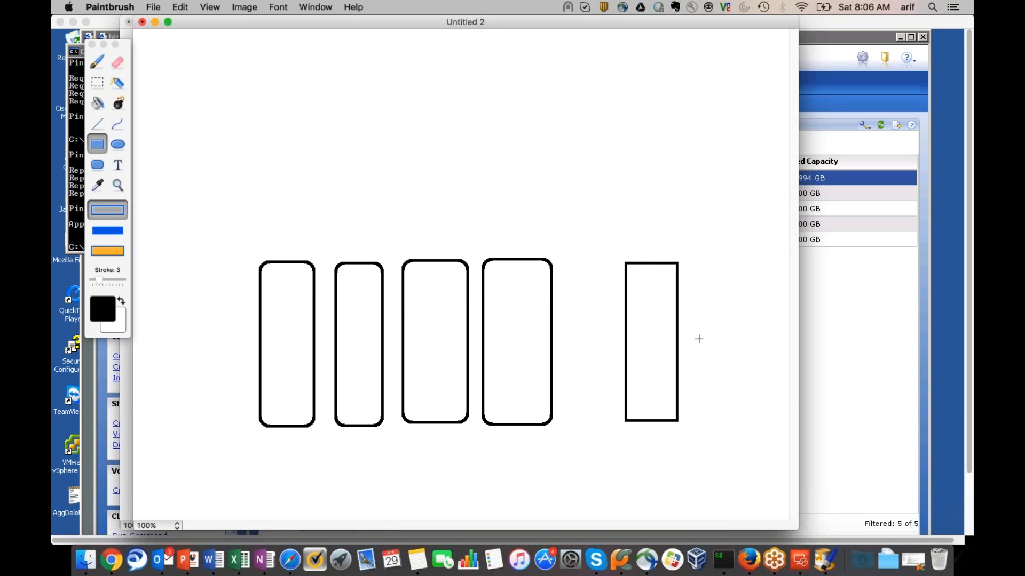
{"action": "left_click_drag", "start_coordinate": [693, 261], "coordinate": [736, 424]}
{"action": "left_click_drag", "start_coordinate": [740, 261], "coordinate": [782, 422]}
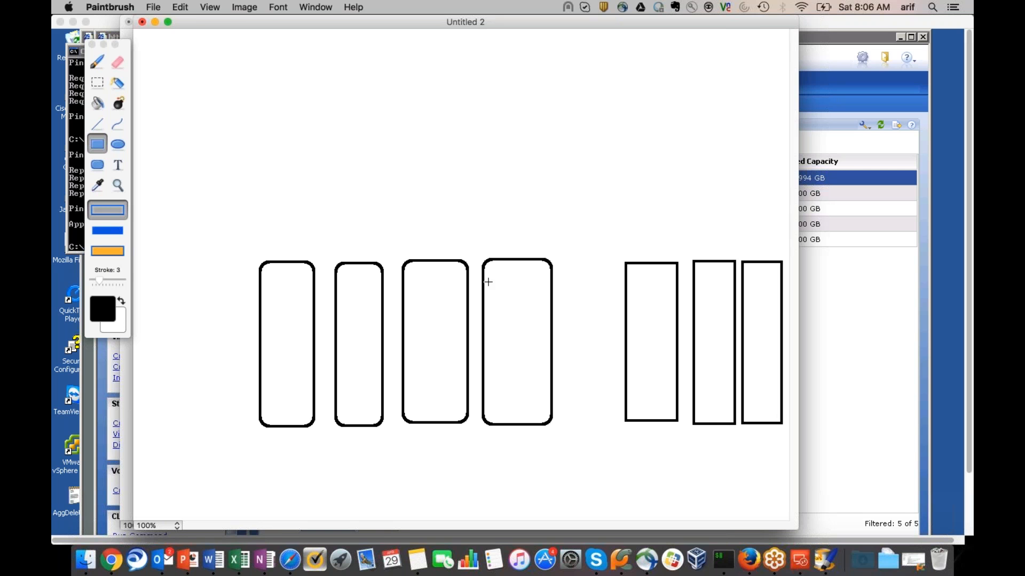
{"action": "left_click", "coordinate": [118, 144]}
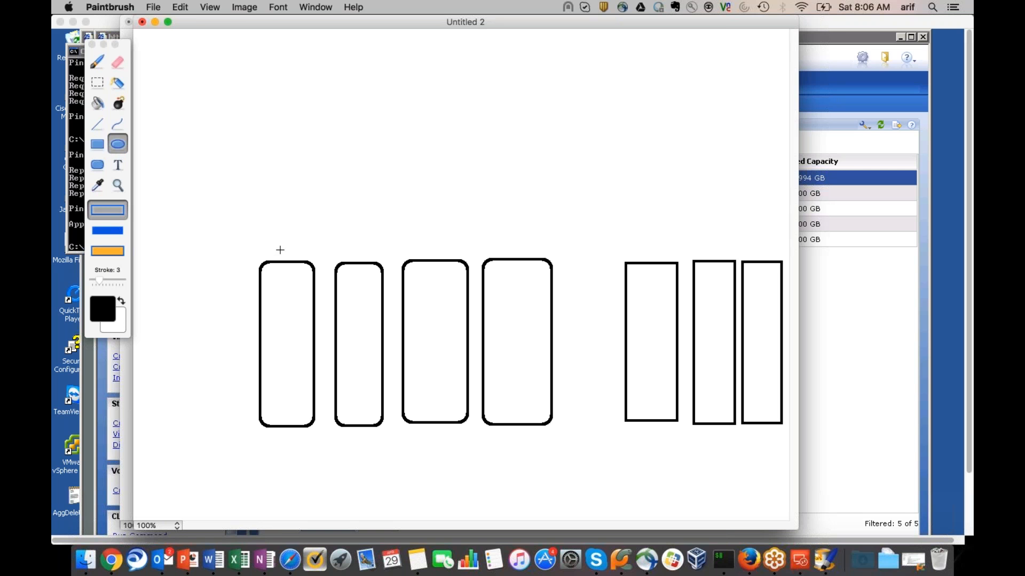
{"action": "left_click_drag", "start_coordinate": [250, 243], "coordinate": [561, 321]}
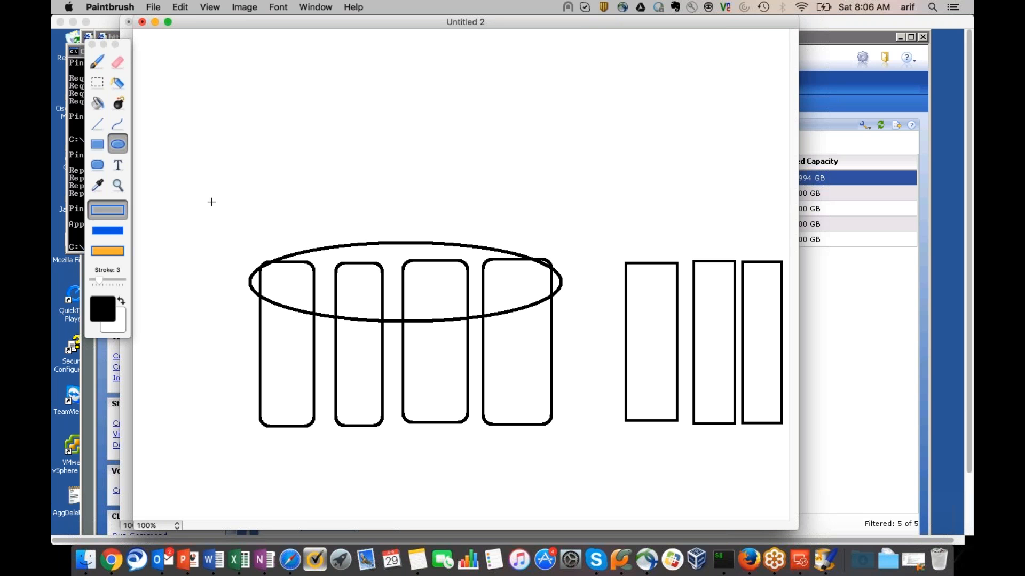
Add the text storagepool1_capacity and move it onto the left oval
{"action": "left_click", "coordinate": [118, 165]}
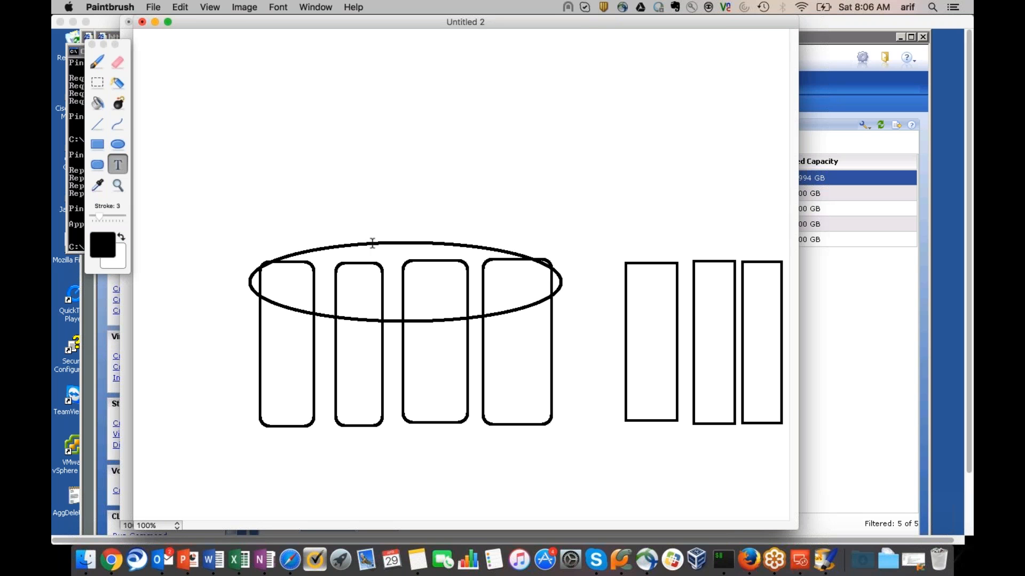
{"action": "left_click", "coordinate": [384, 259]}
{"action": "type", "text": "st"}
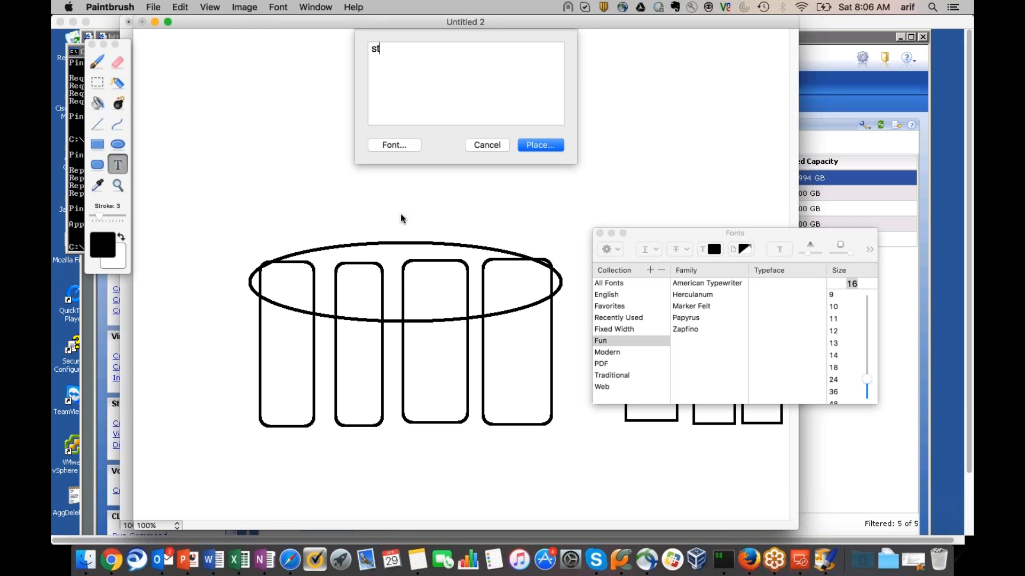
{"action": "type", "text": "oragepool1_"}
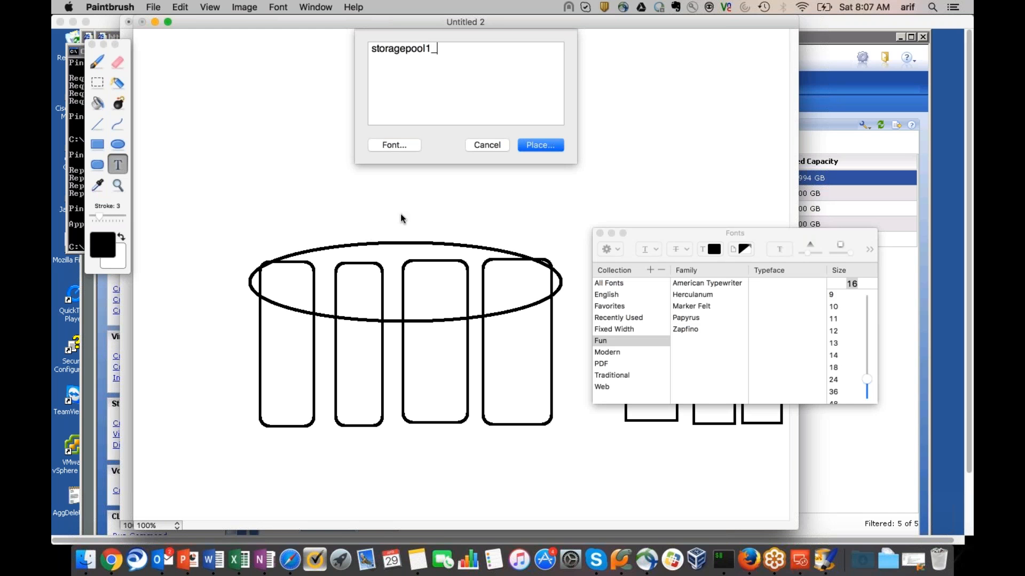
{"action": "type", "text": "capacity"}
{"action": "left_click", "coordinate": [539, 145]}
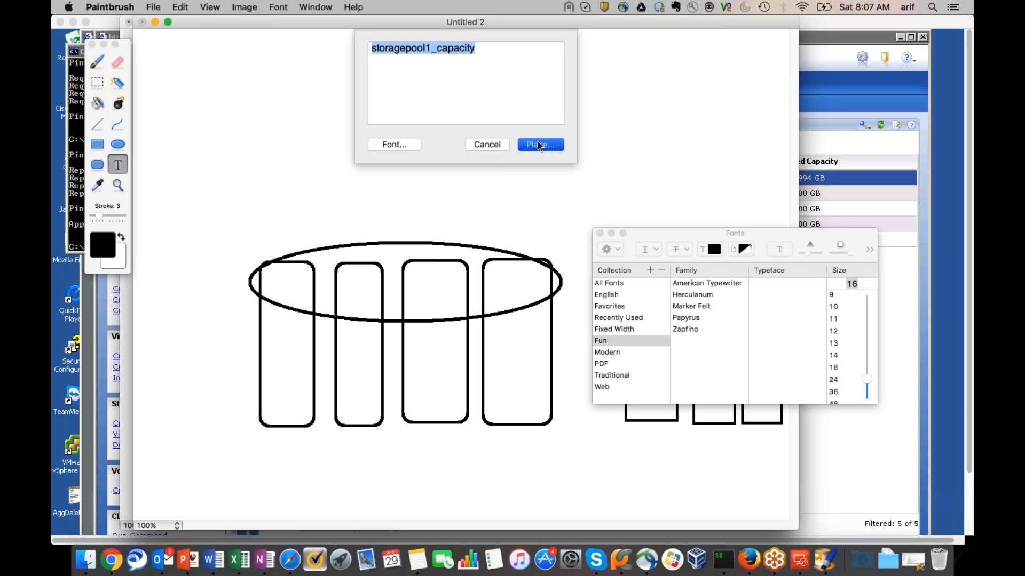
{"action": "left_click_drag", "start_coordinate": [521, 170], "coordinate": [348, 257]}
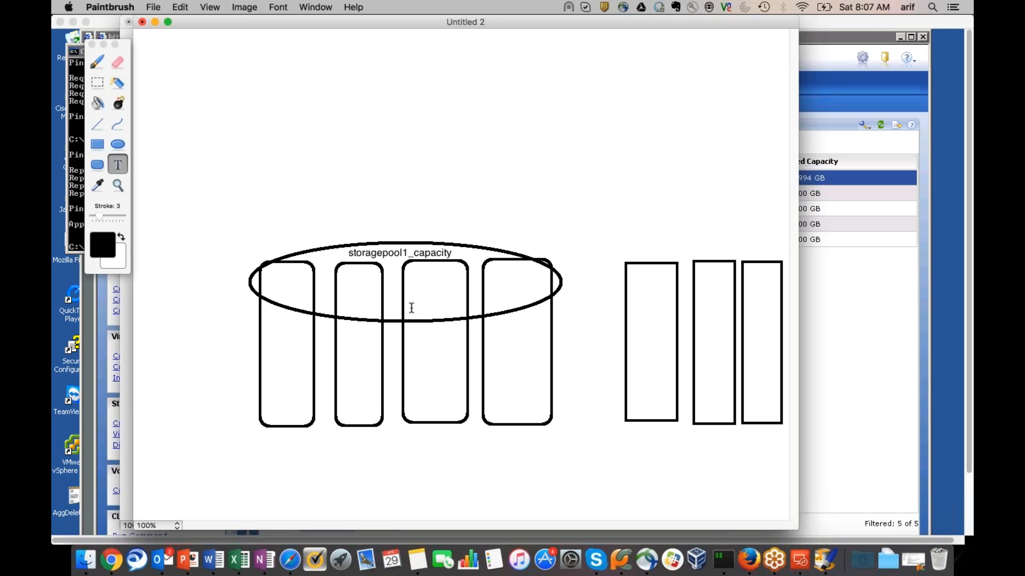
Draw an oval over the three plain rectangles and create storagepool2_performance text
{"action": "left_click", "coordinate": [117, 144]}
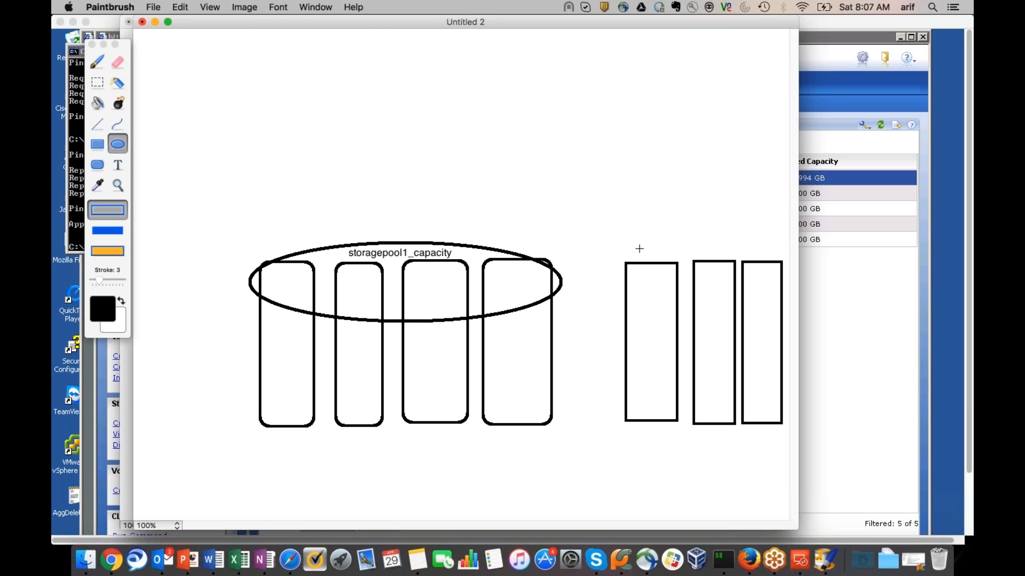
{"action": "mouse_move", "coordinate": [620, 239]}
{"action": "left_mouse_down"}
{"action": "mouse_move", "coordinate": [707, 295]}
{"action": "mouse_move", "coordinate": [783, 296]}
{"action": "left_mouse_up"}
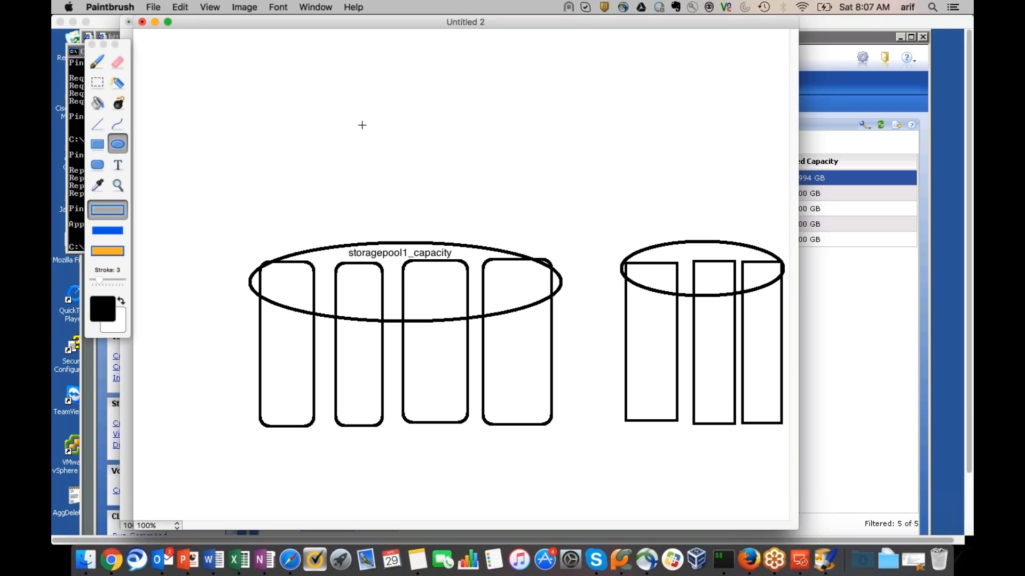
{"action": "left_click", "coordinate": [118, 167]}
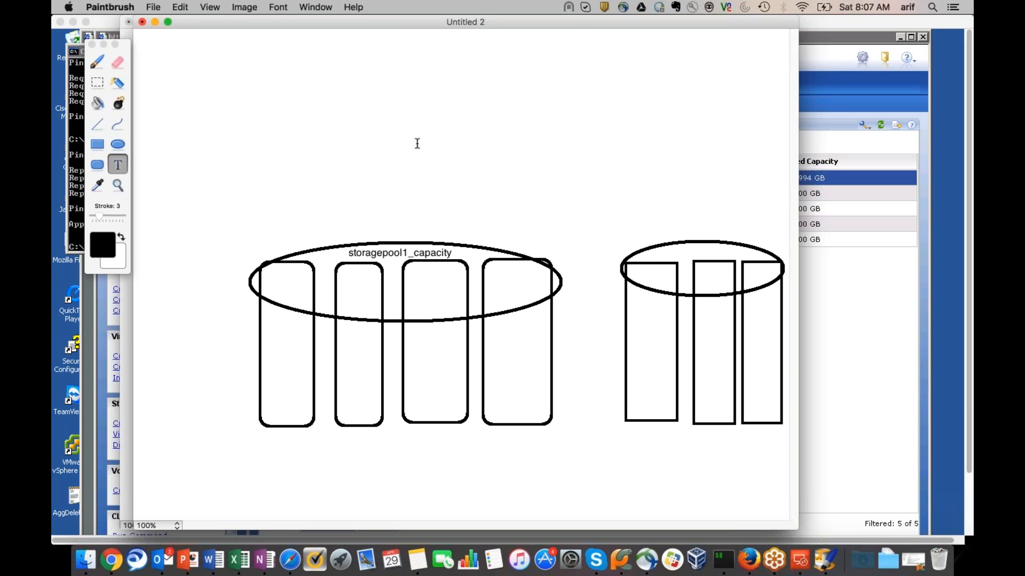
{"action": "left_click", "coordinate": [538, 96]}
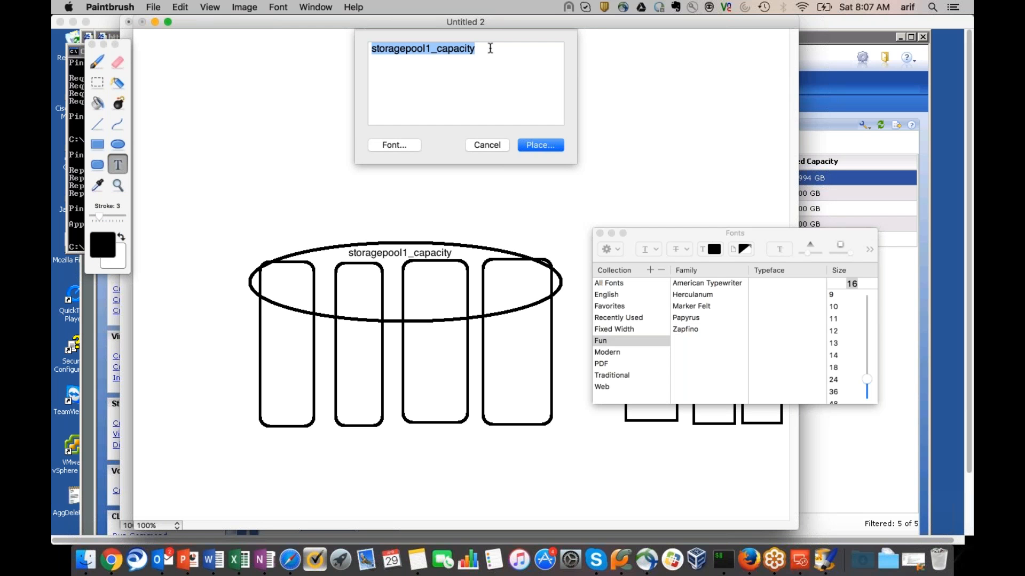
{"action": "left_click", "coordinate": [490, 48]}
{"action": "key", "text": "BackSpace"}
{"action": "key", "text": "BackSpace"}
{"action": "key", "text": "BackSpace"}
{"action": "key", "text": "BackSpace"}
{"action": "key", "text": "BackSpace"}
{"action": "key", "text": "BackSpace"}
{"action": "key", "text": "BackSpace"}
{"action": "key", "text": "BackSpace"}
{"action": "key", "text": "BackSpace"}
{"action": "key", "text": "BackSpace"}
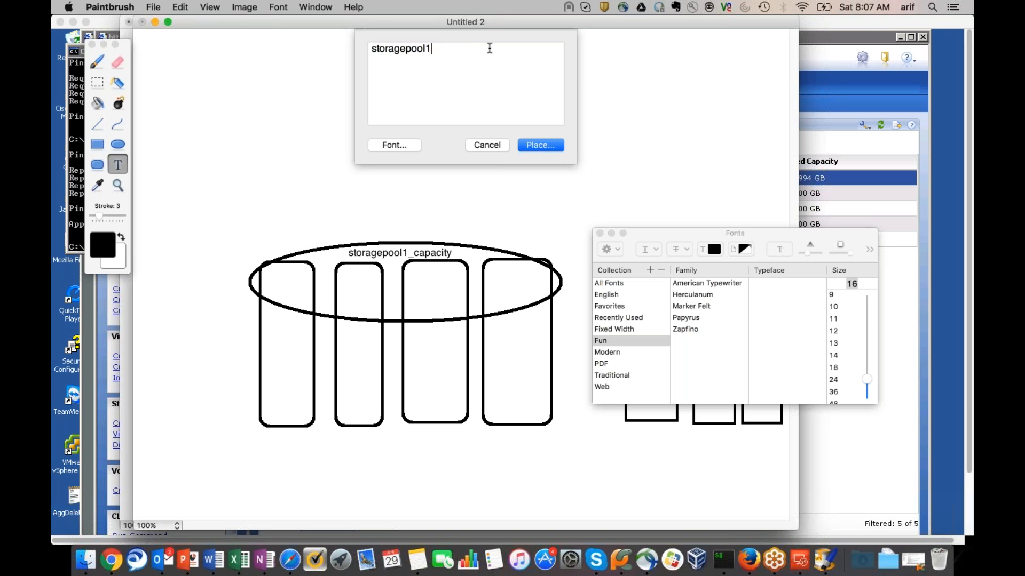
{"action": "type", "text": "2_performance"}
{"action": "left_click", "coordinate": [540, 146]}
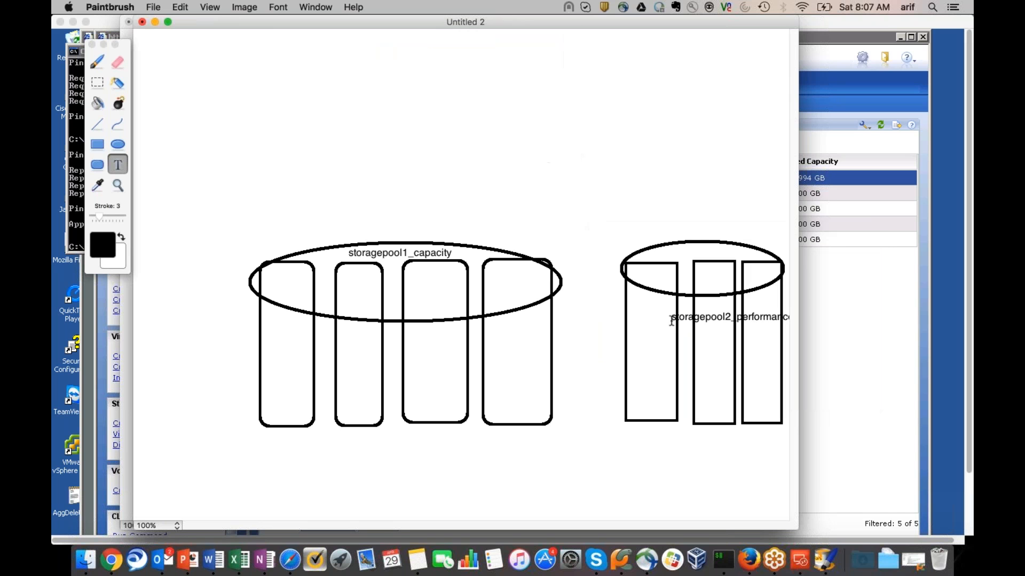
Drop the floating storagepool2_performance text onto the oval above the three plain boxes
{"action": "left_click", "coordinate": [646, 258]}
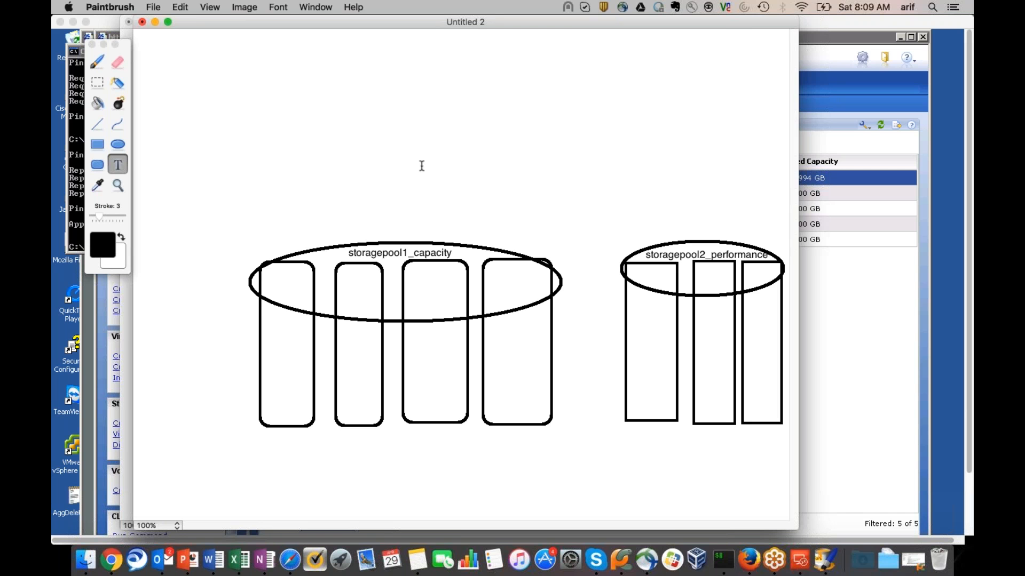
Draw two small ovals above the storagepool1_capacity oval, undoing misplaced attempts
{"action": "left_click", "coordinate": [117, 144]}
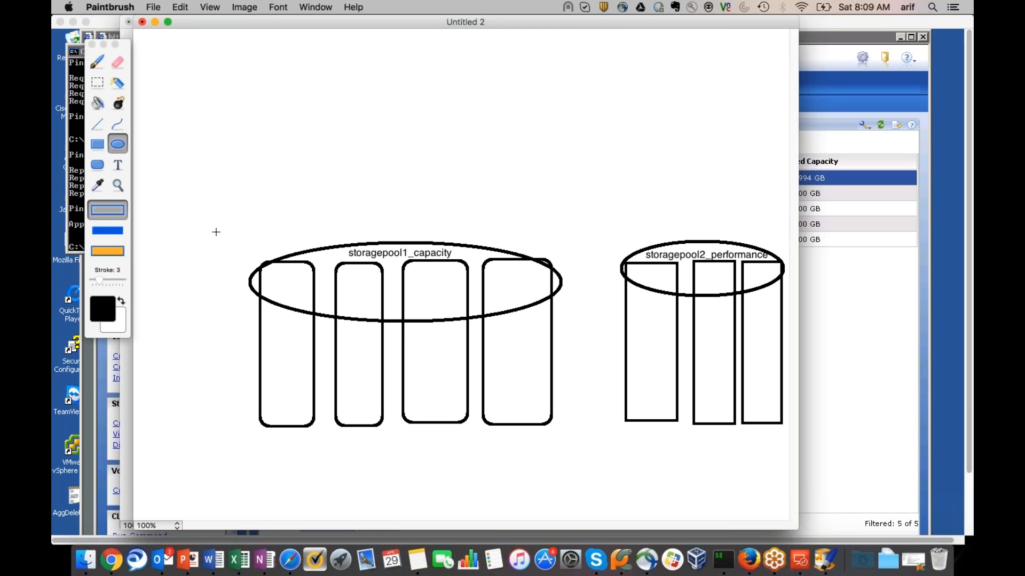
{"action": "left_click_drag", "start_coordinate": [261, 266], "coordinate": [536, 302]}
{"action": "key", "text": "super+z"}
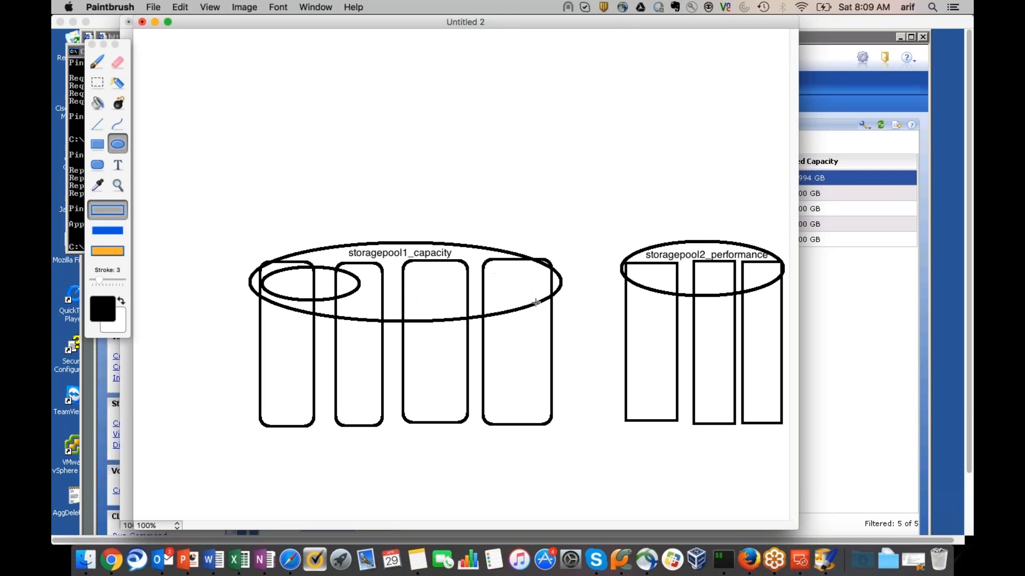
{"action": "key", "text": "super+z"}
{"action": "left_click_drag", "start_coordinate": [265, 250], "coordinate": [349, 215]}
{"action": "mouse_move", "coordinate": [364, 215]}
{"action": "left_mouse_down"}
{"action": "mouse_move", "coordinate": [396, 210]}
{"action": "mouse_move", "coordinate": [387, 214]}
{"action": "left_mouse_up"}
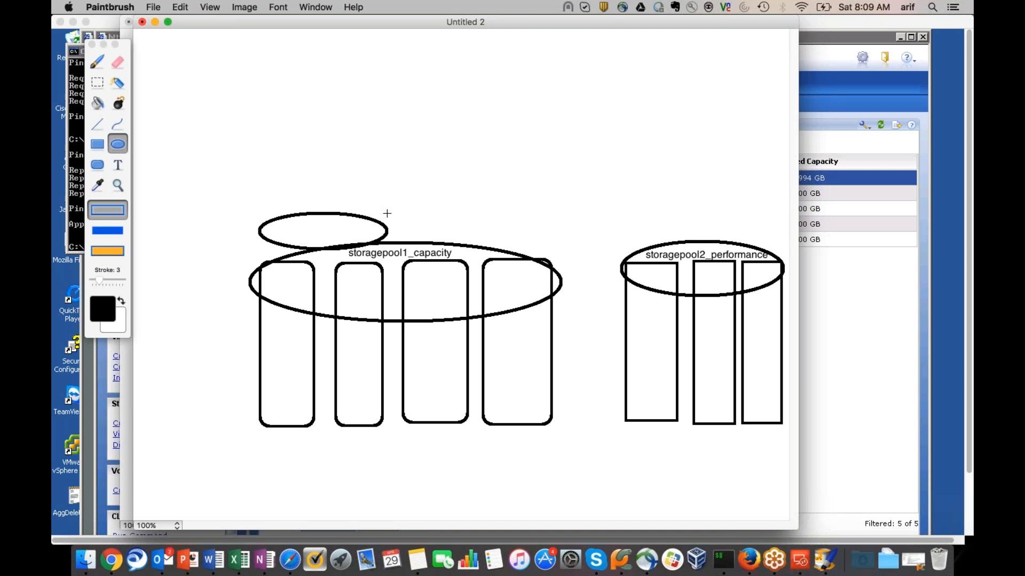
{"action": "left_click_drag", "start_coordinate": [416, 202], "coordinate": [597, 248]}
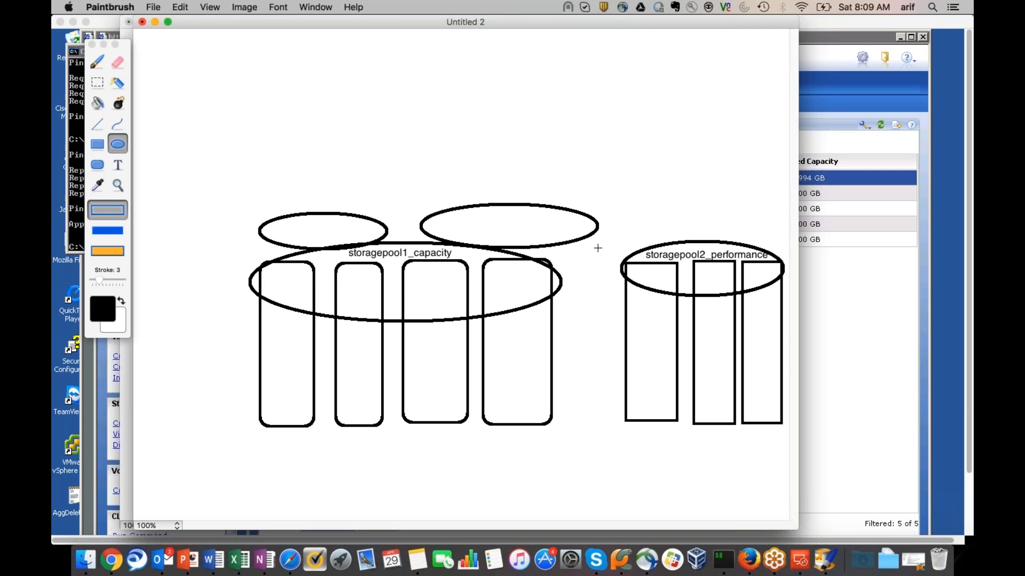
Add the label RAID_group1 and move it into the top-left small oval
{"action": "left_click", "coordinate": [118, 164]}
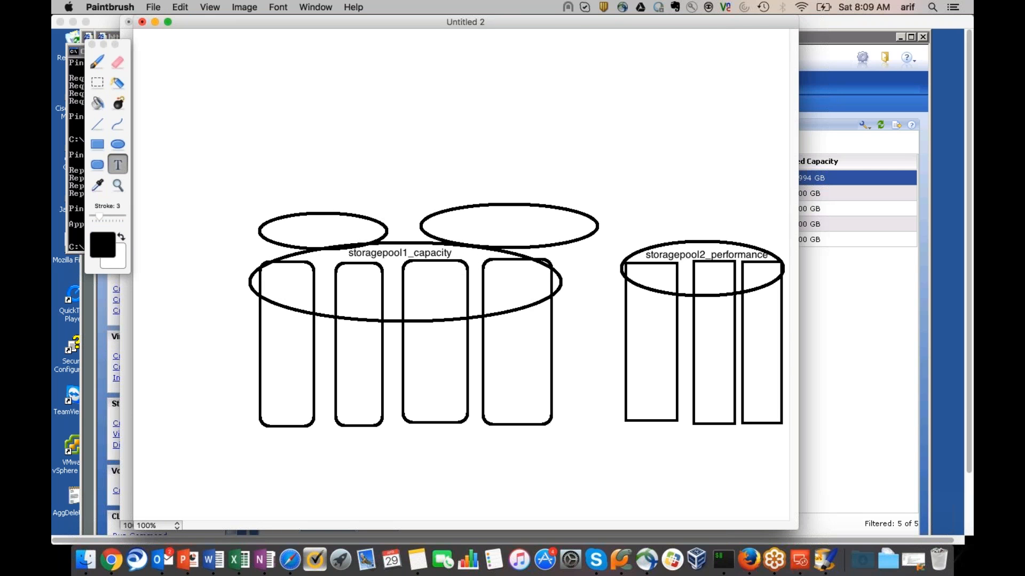
{"action": "left_click", "coordinate": [169, 138]}
{"action": "type", "text": "RAID"}
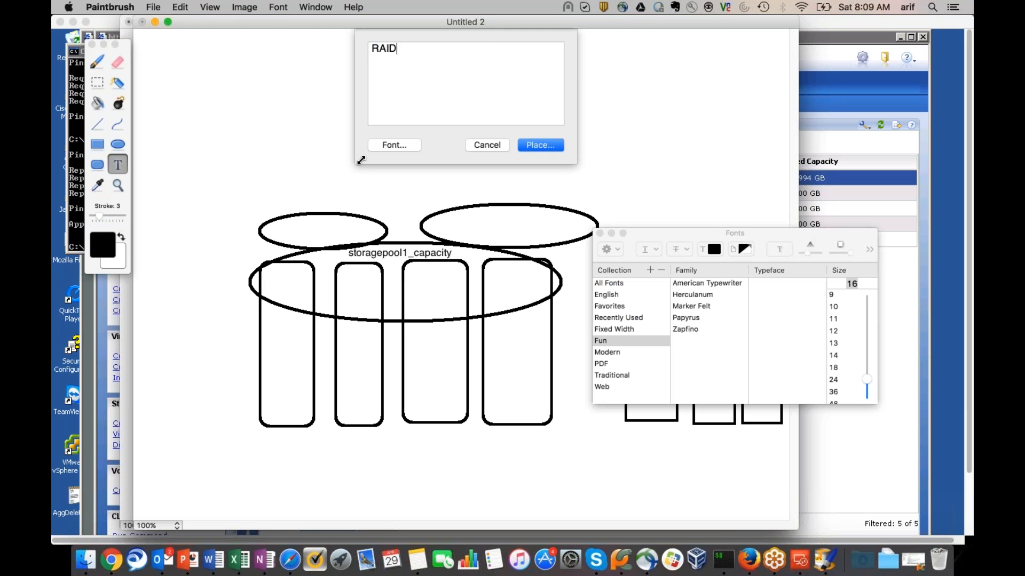
{"action": "type", "text": "_group1"}
{"action": "left_click", "coordinate": [540, 144]}
{"action": "left_click_drag", "start_coordinate": [255, 193], "coordinate": [291, 229]}
Add the label RAID_group2 inside the right small oval above storagepool1
{"action": "left_click", "coordinate": [516, 181]}
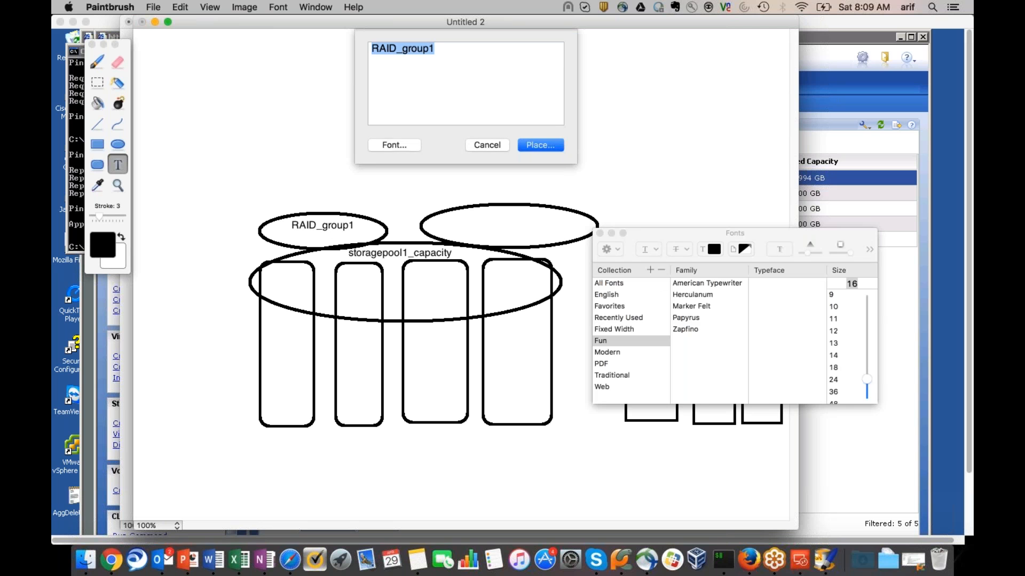
{"action": "left_click", "coordinate": [462, 51]}
{"action": "key", "text": "BackSpace"}
{"action": "type", "text": "2"}
{"action": "left_click", "coordinate": [540, 145]}
{"action": "left_click_drag", "start_coordinate": [507, 234], "coordinate": [498, 226]}
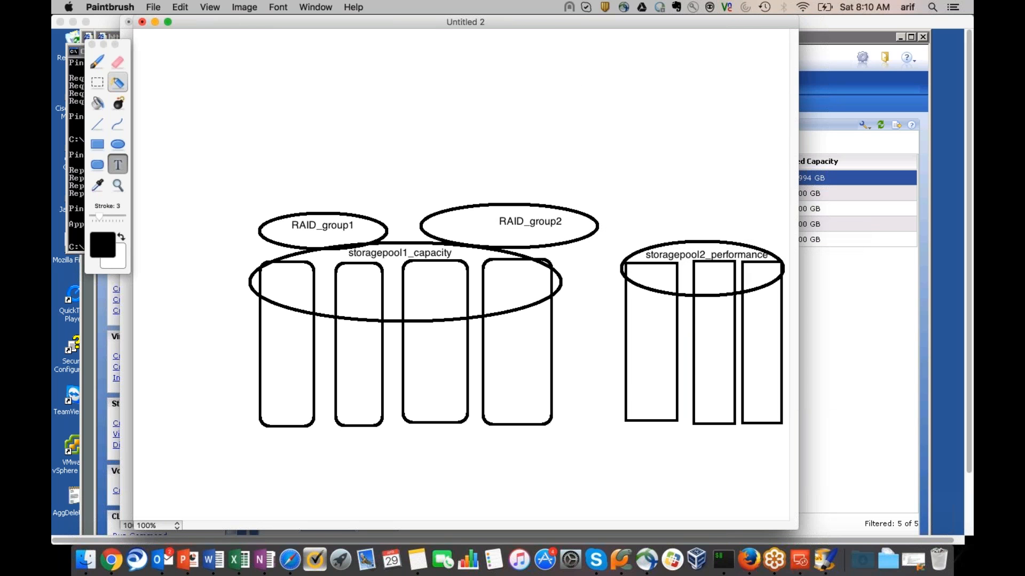
Draw a small oval above storagepool2_performance and label it RAID_group3
{"action": "left_click", "coordinate": [117, 145]}
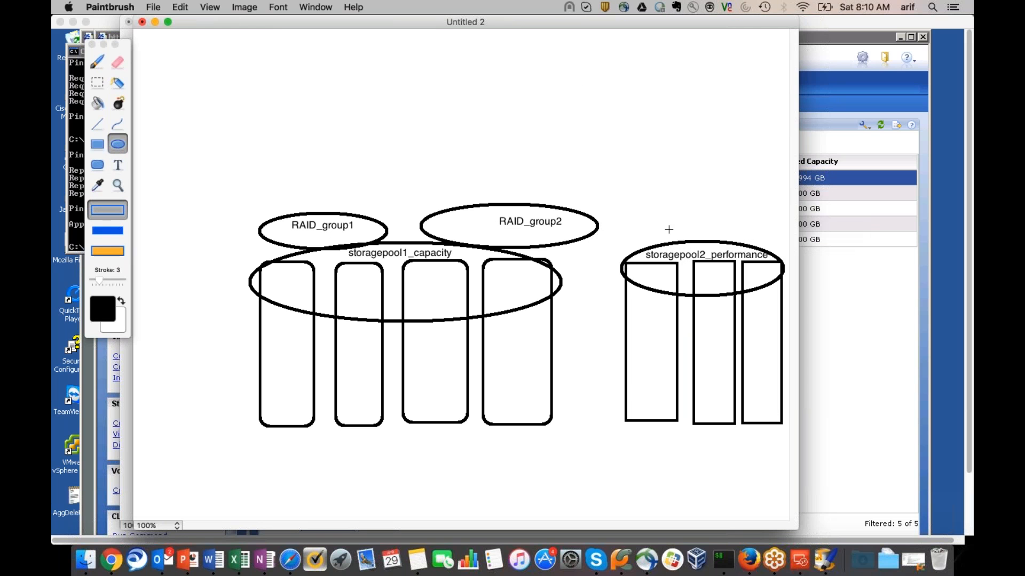
{"action": "left_click_drag", "start_coordinate": [621, 219], "coordinate": [707, 244]}
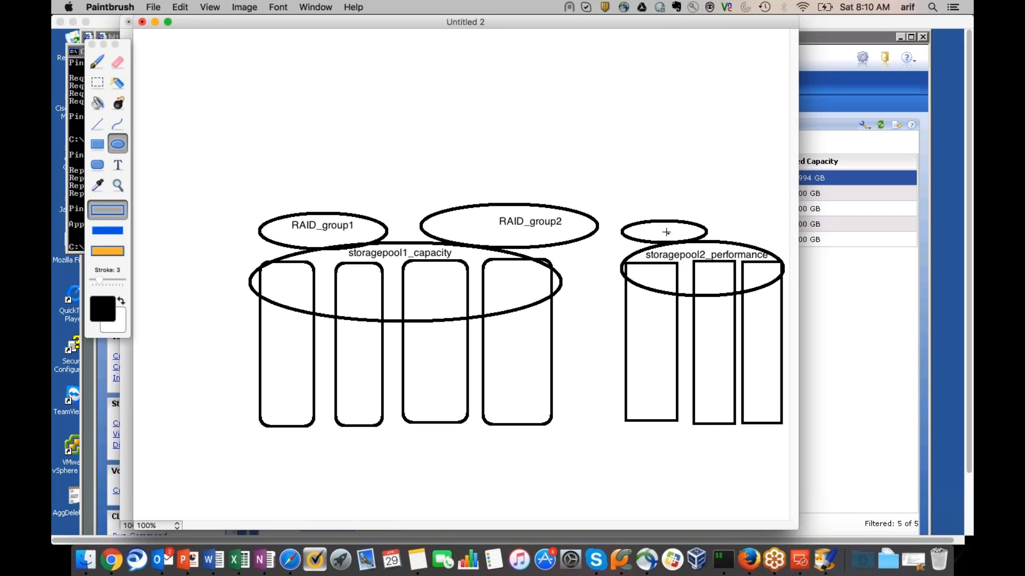
{"action": "left_click", "coordinate": [118, 165]}
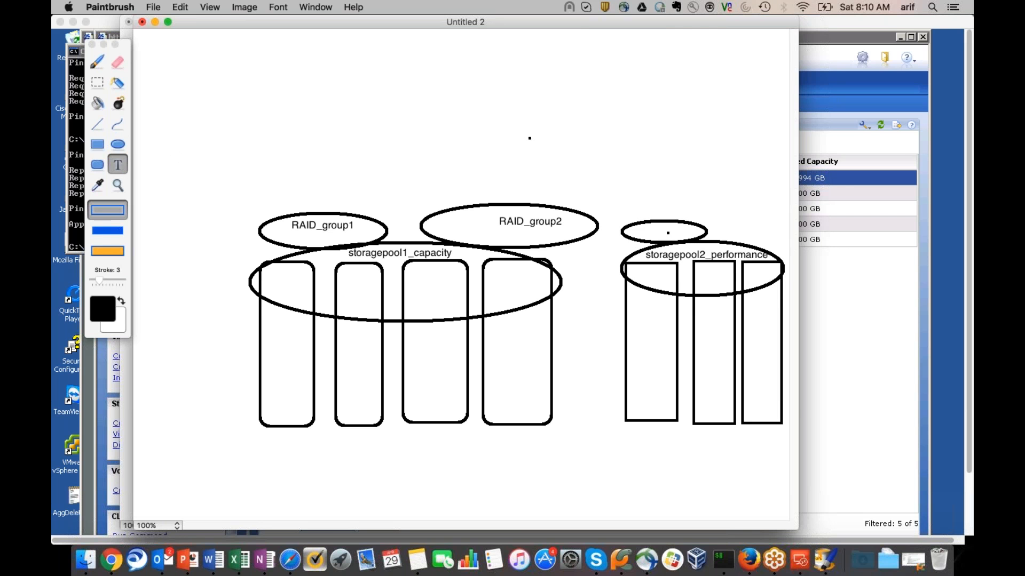
{"action": "left_click", "coordinate": [430, 92]}
{"action": "left_click", "coordinate": [451, 51]}
{"action": "key", "text": "BackSpace"}
{"action": "type", "text": "3"}
{"action": "left_click", "coordinate": [542, 145]}
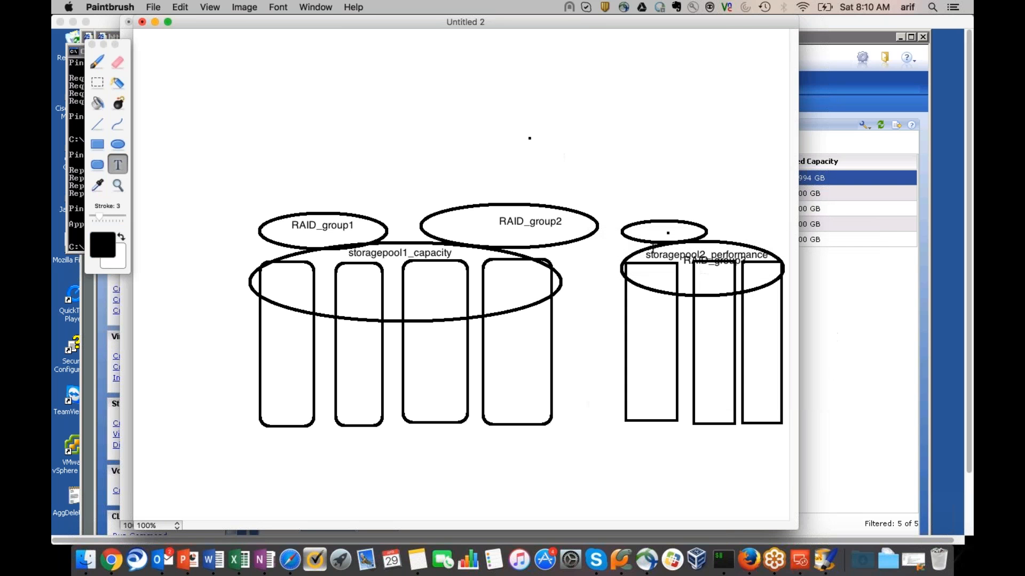
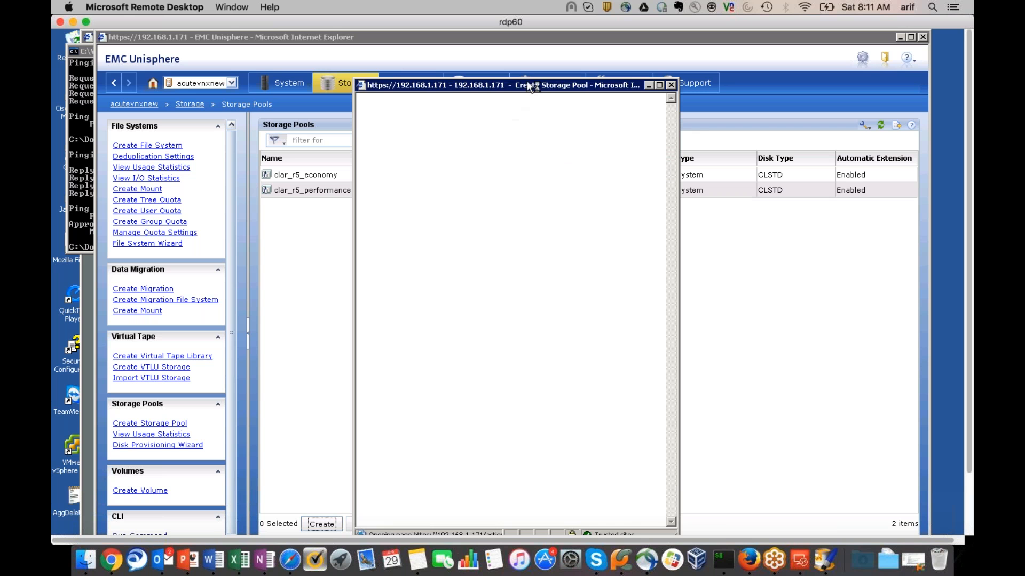
Enter pool name ArifSP1, template clar_r5_performance and minimum pool size 18608 MB
{"action": "left_click_drag", "start_coordinate": [528, 85], "coordinate": [603, 86]}
{"action": "left_click", "coordinate": [501, 136]}
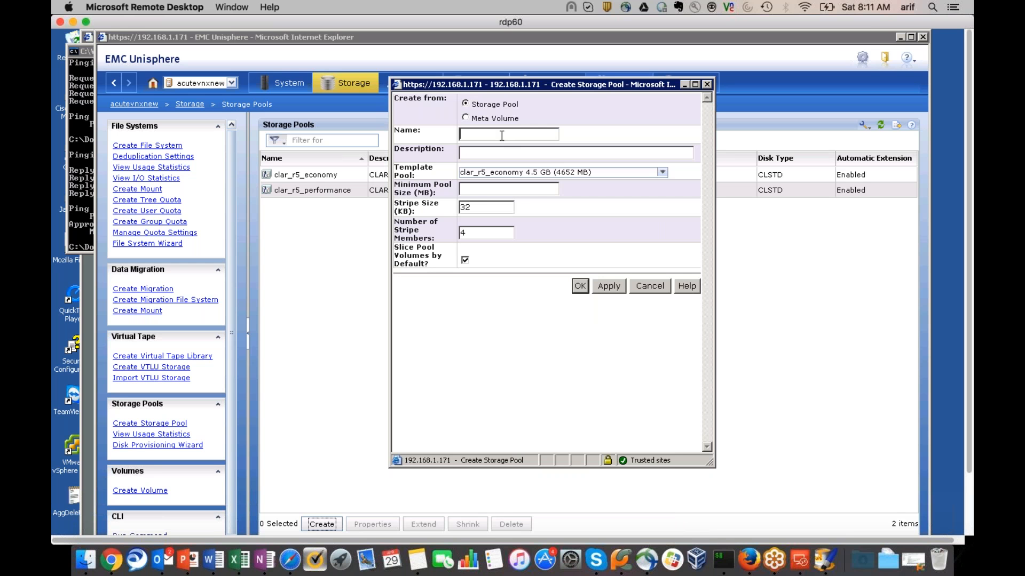
{"action": "type", "text": "Arif"}
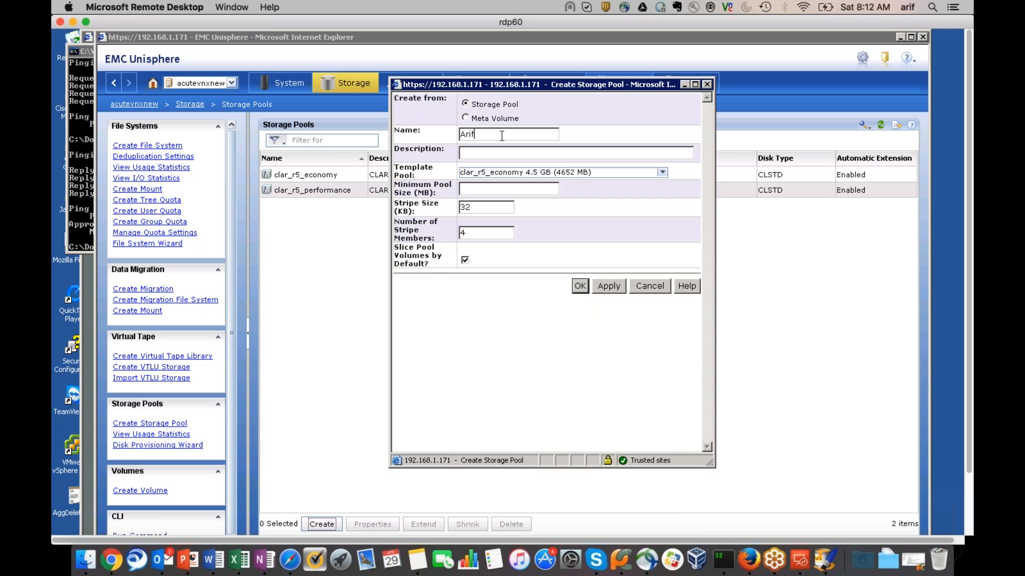
{"action": "type", "text": "SP1"}
{"action": "left_click", "coordinate": [661, 172]}
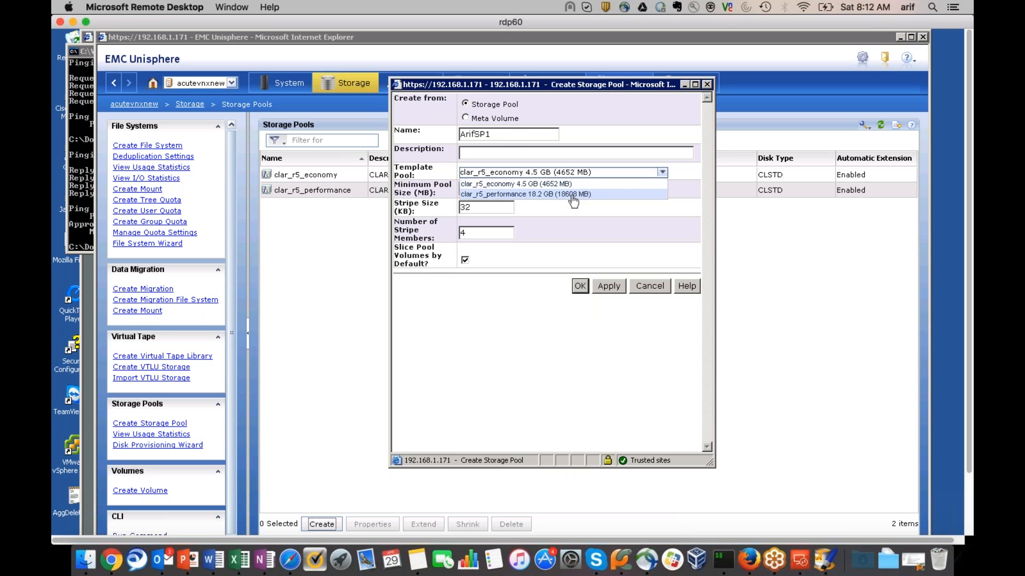
{"action": "left_click", "coordinate": [573, 196]}
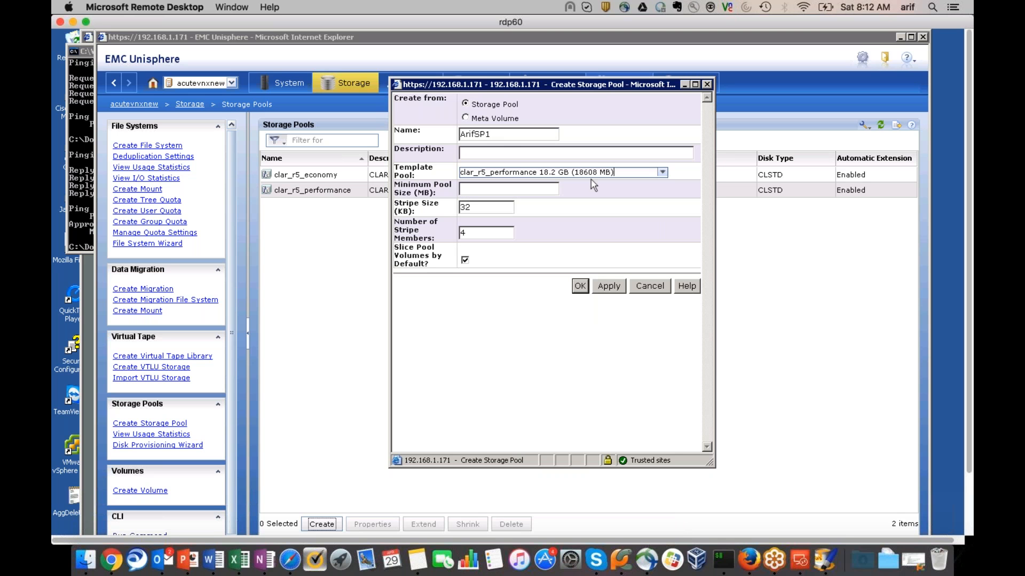
{"action": "left_click", "coordinate": [528, 187]}
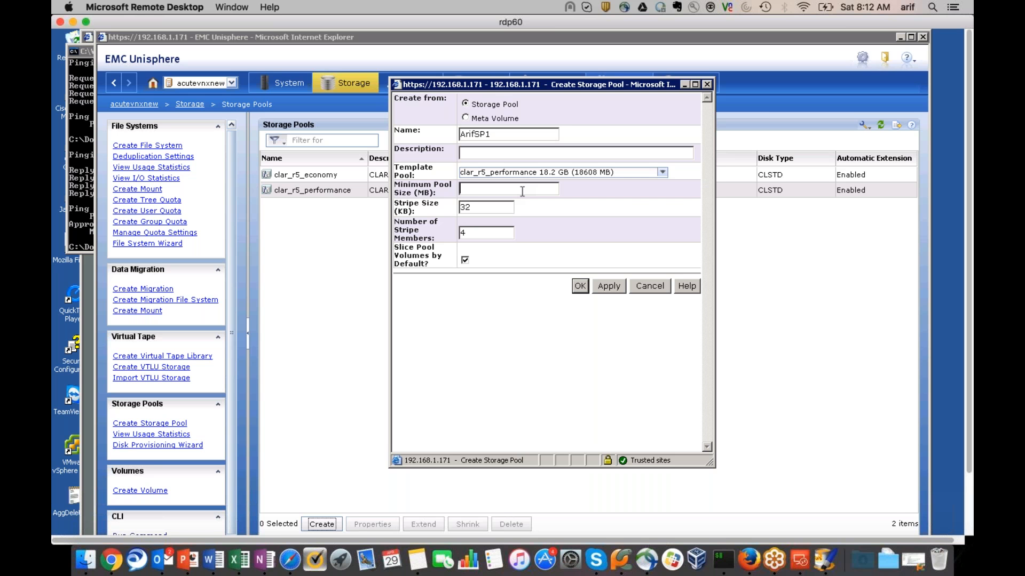
{"action": "type", "text": "18608"}
Apply to create the pool, dismiss the size warning, close the form and select ArifSP1
{"action": "left_click", "coordinate": [610, 289]}
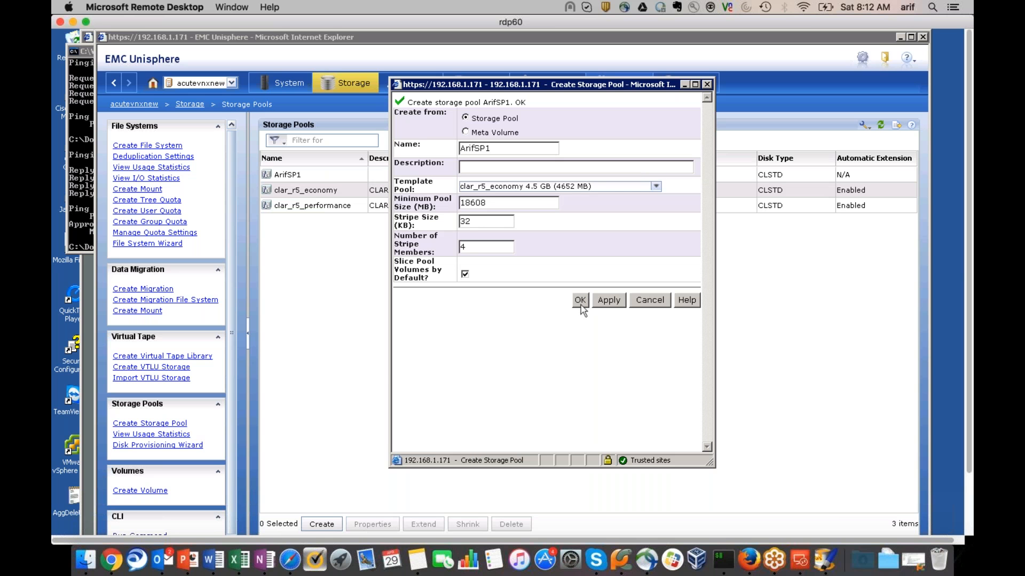
{"action": "left_click", "coordinate": [580, 301]}
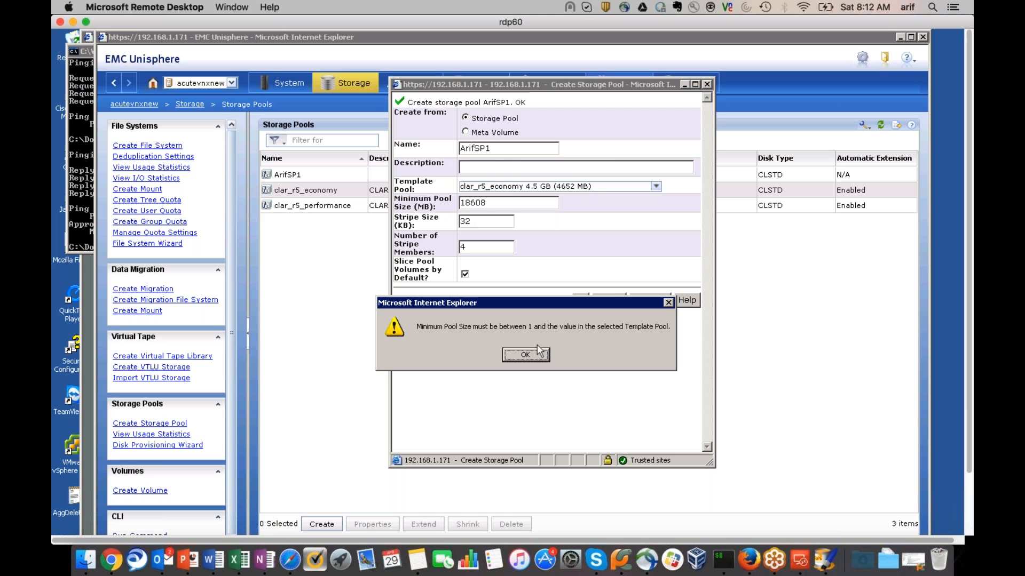
{"action": "left_click", "coordinate": [538, 348]}
{"action": "left_click", "coordinate": [645, 302]}
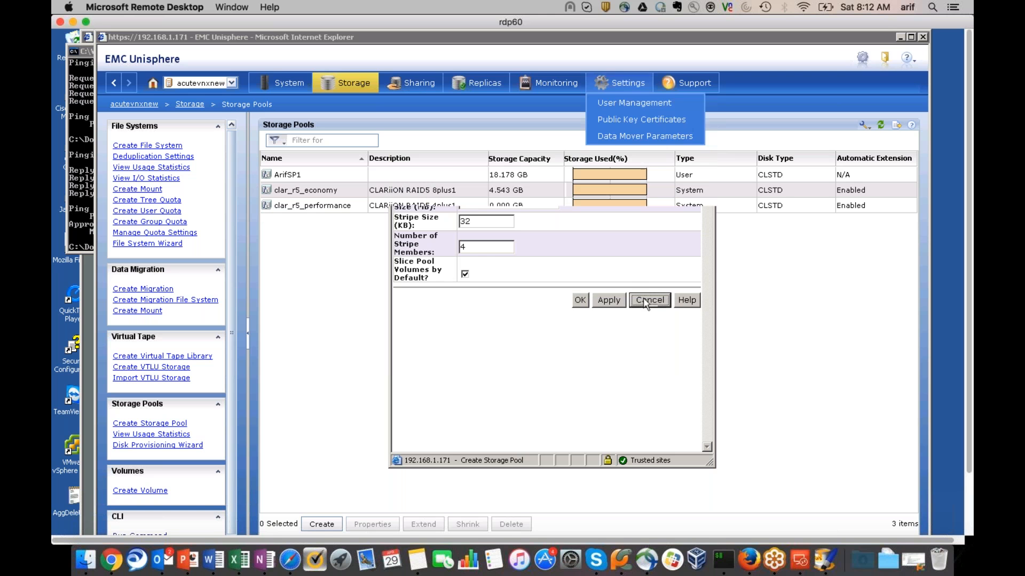
{"action": "left_click", "coordinate": [440, 175]}
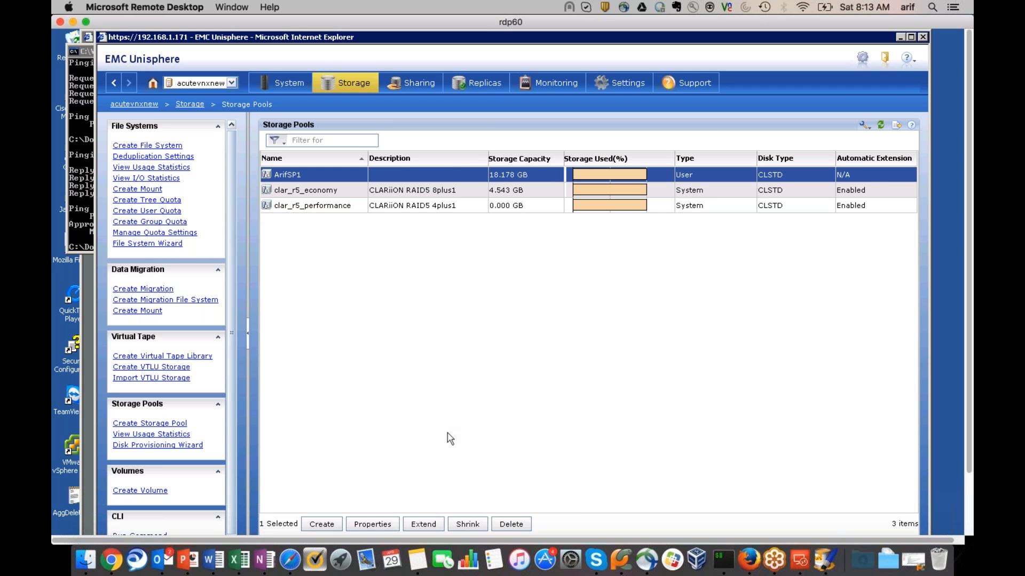
{"action": "left_click", "coordinate": [433, 526]}
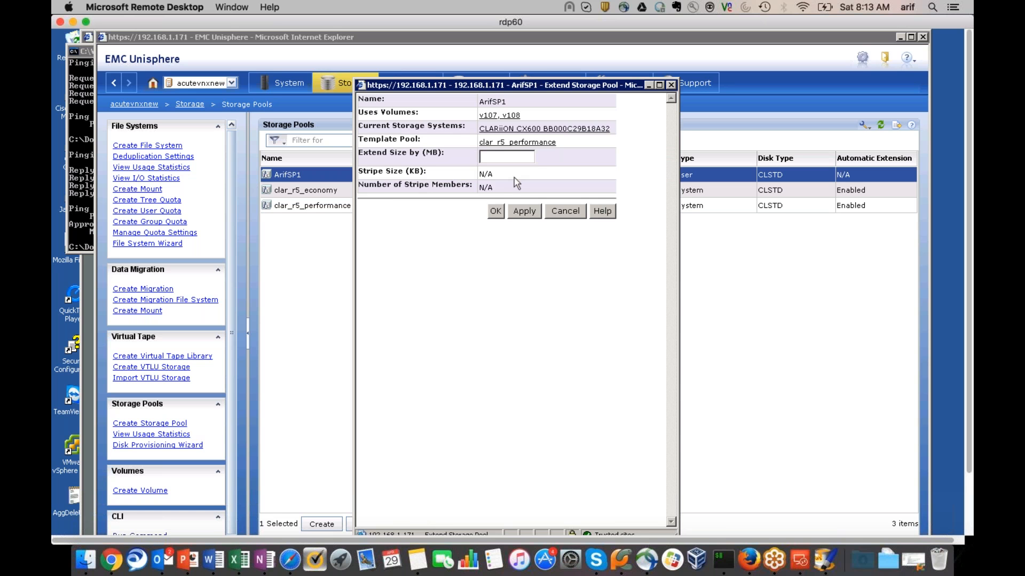
{"action": "left_click", "coordinate": [520, 143]}
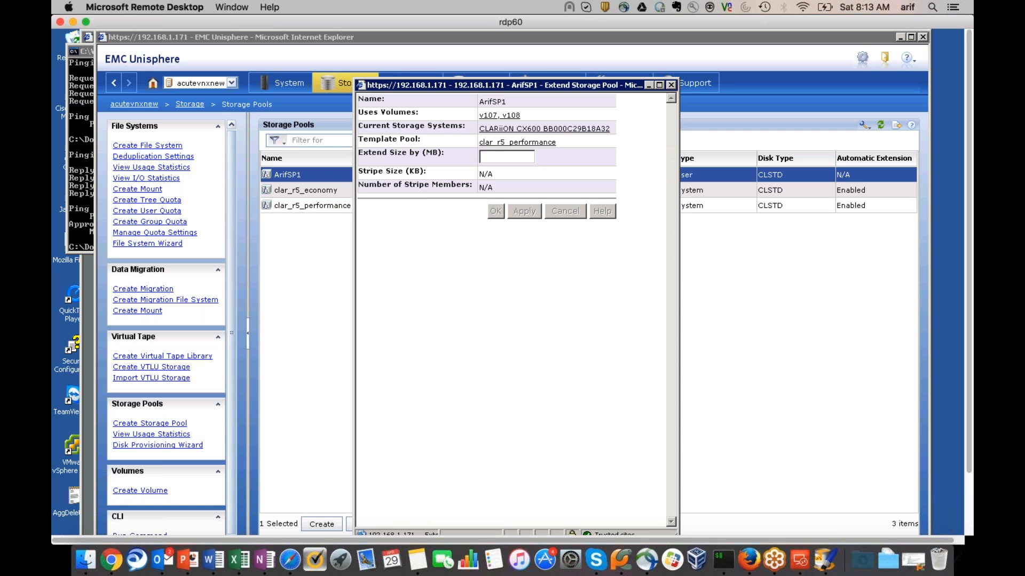
{"action": "left_click", "coordinate": [671, 86]}
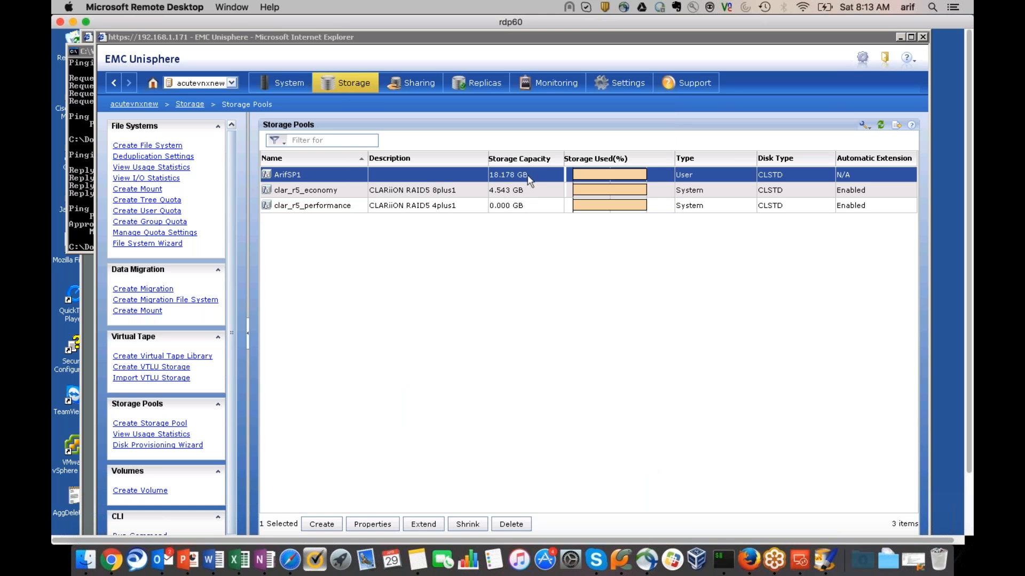
{"action": "left_click", "coordinate": [466, 524]}
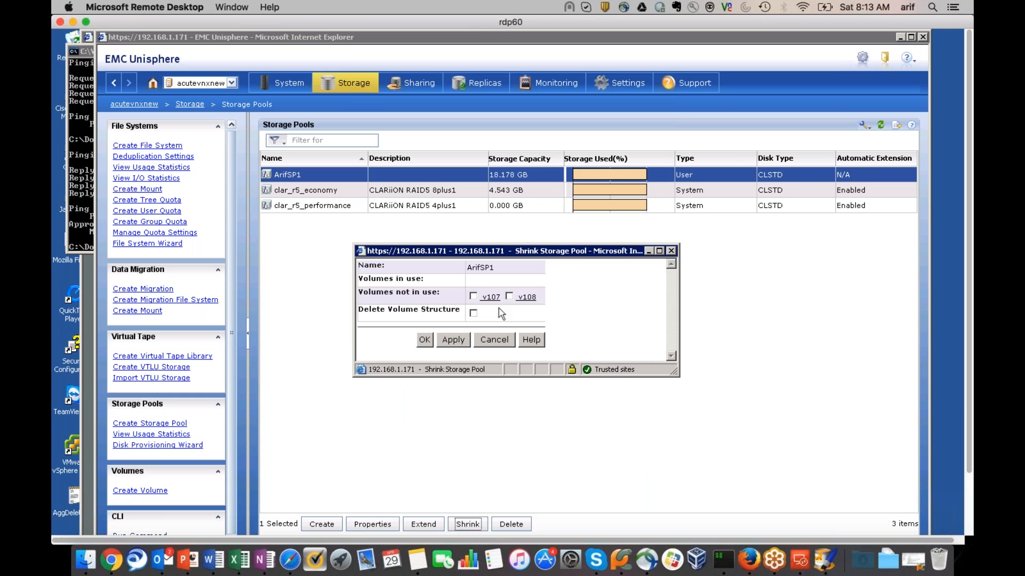
{"action": "left_click", "coordinate": [473, 296]}
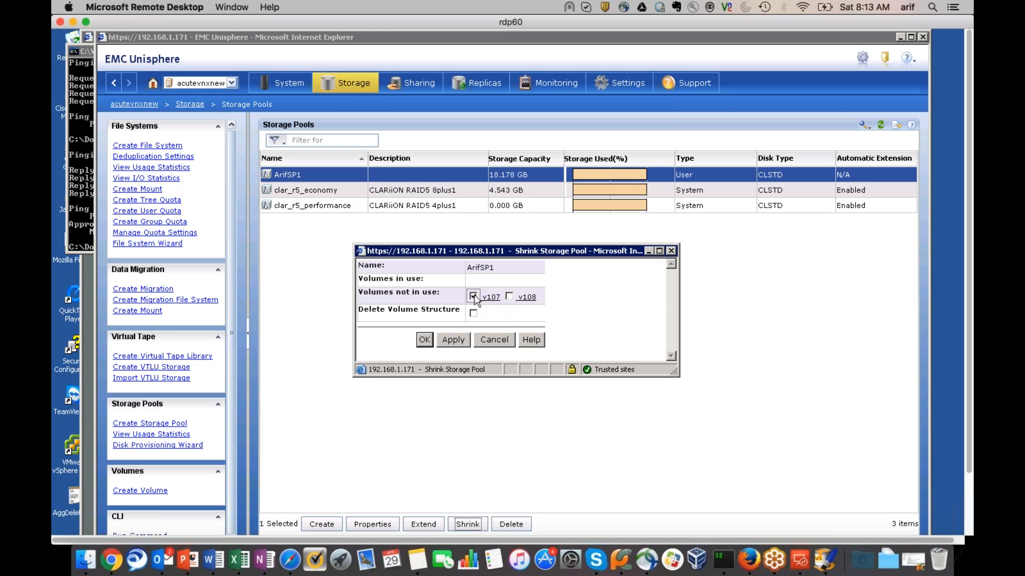
{"action": "left_click", "coordinate": [510, 297]}
{"action": "left_click", "coordinate": [510, 296]}
{"action": "left_click", "coordinate": [475, 297]}
{"action": "left_click", "coordinate": [489, 342]}
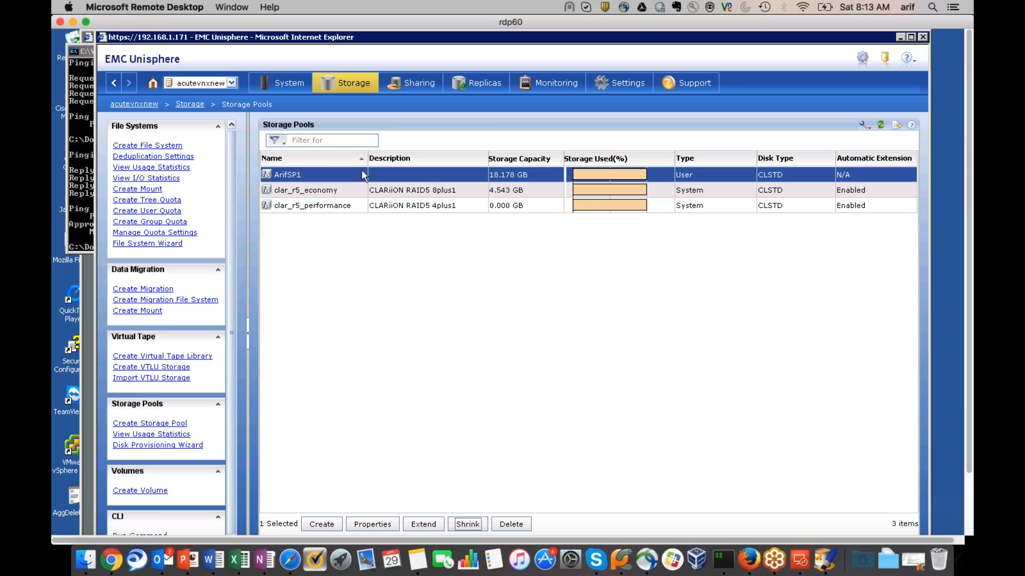
{"action": "right_click", "coordinate": [339, 178]}
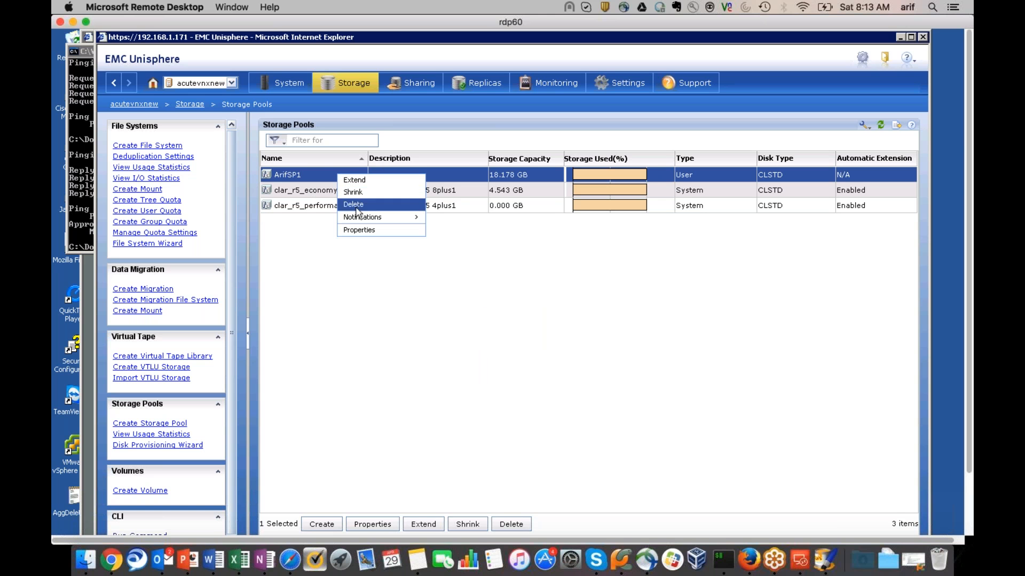
{"action": "left_click", "coordinate": [359, 230]}
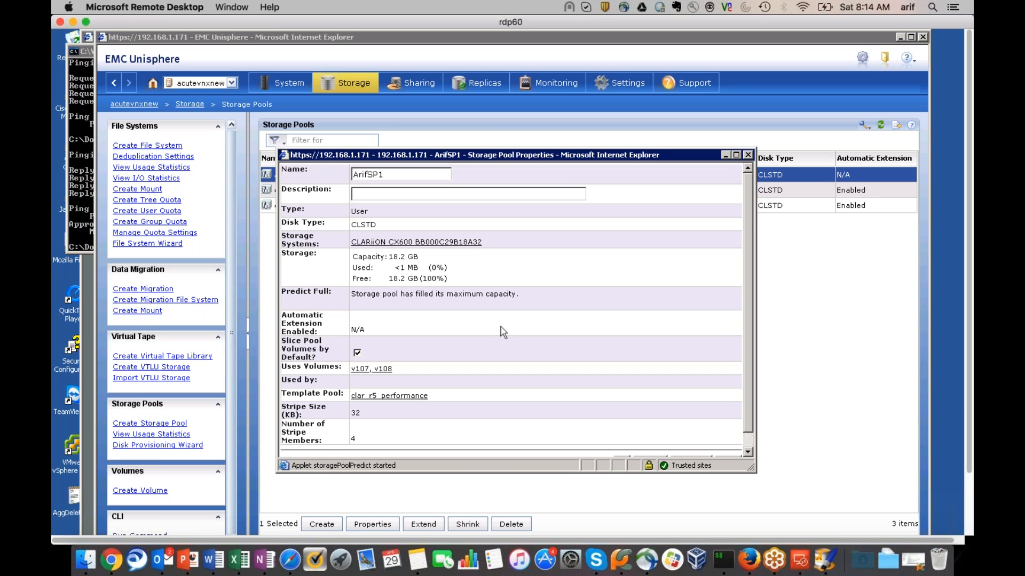
{"action": "scroll", "coordinate": [502, 332], "scroll_direction": "down", "scroll_amount": 3}
{"action": "scroll", "coordinate": [484, 277], "scroll_direction": "up", "scroll_amount": 3}
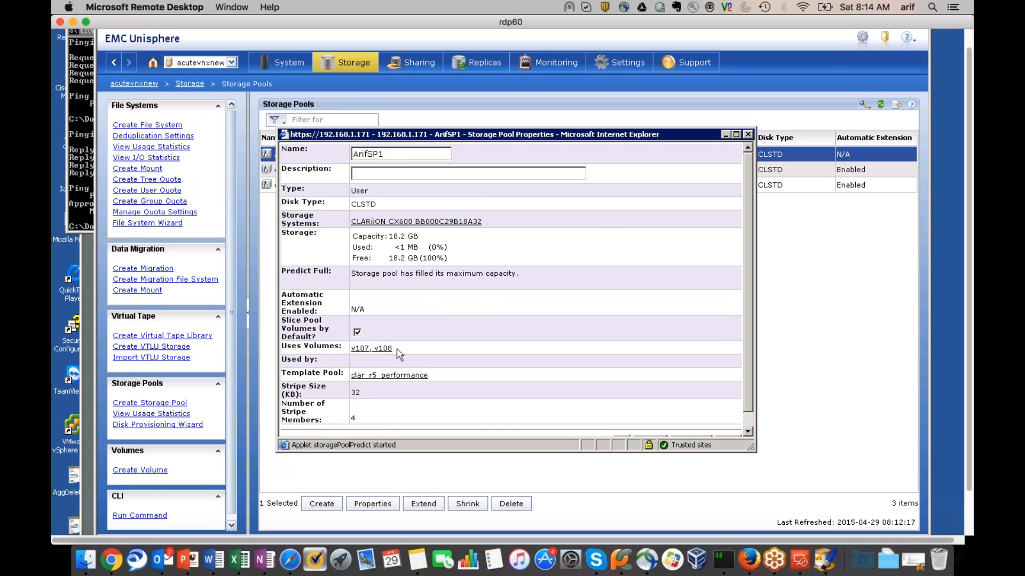
{"action": "left_click", "coordinate": [361, 348]}
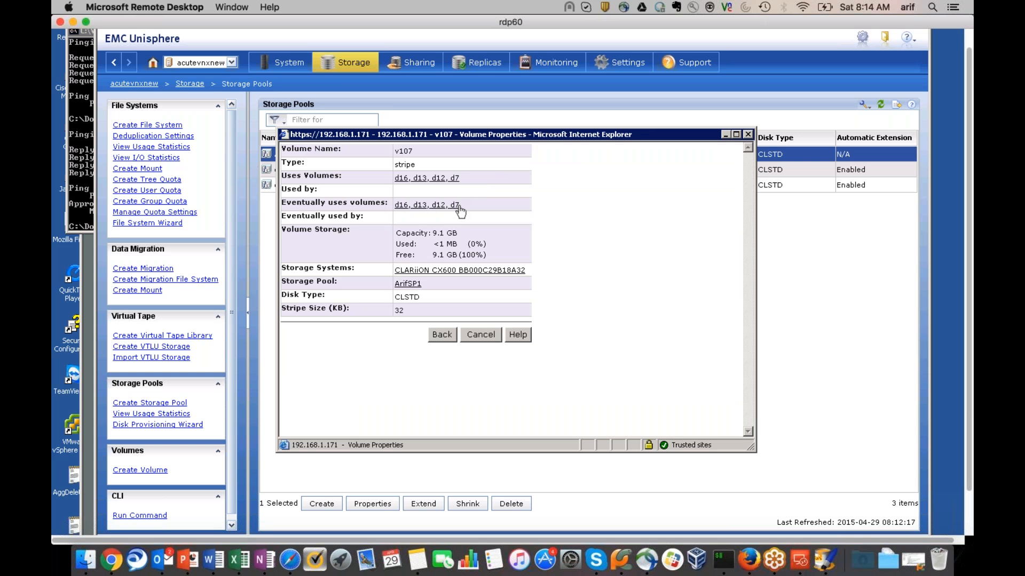
{"action": "left_click", "coordinate": [401, 179]}
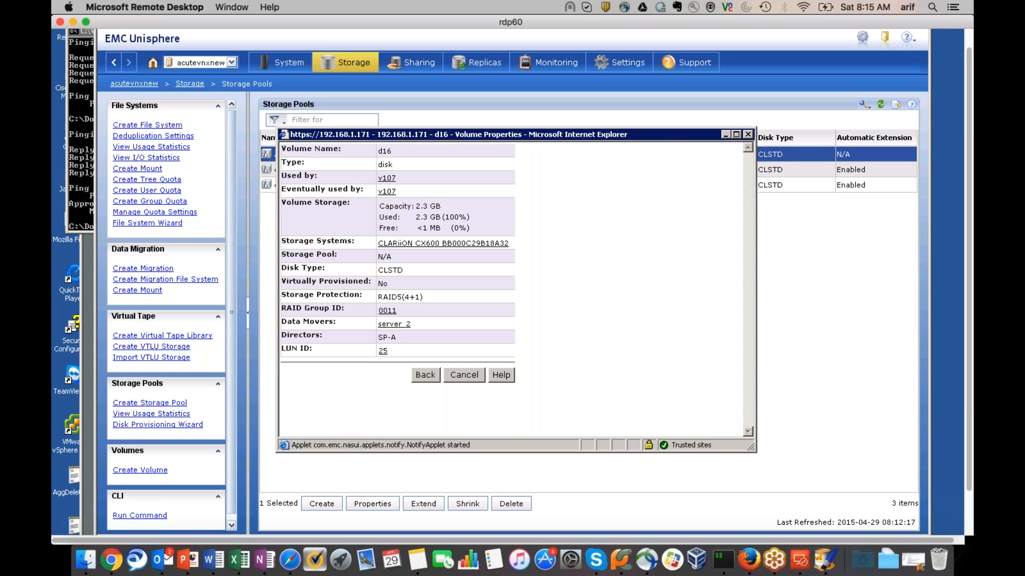
{"action": "left_click", "coordinate": [464, 375]}
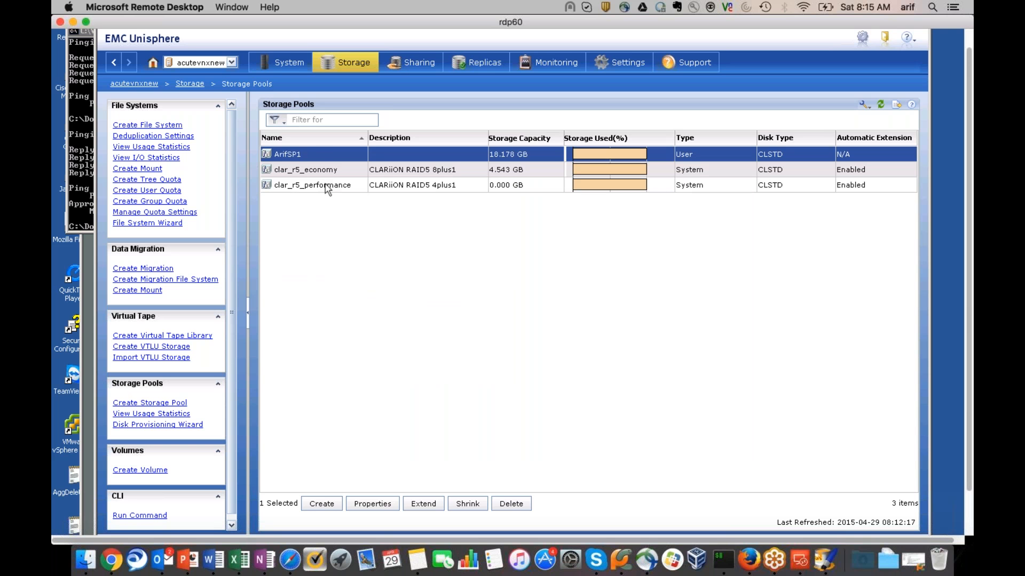
Open ArifSP1's properties and view details of volume v108 and disk volume d15
{"action": "right_click", "coordinate": [315, 157]}
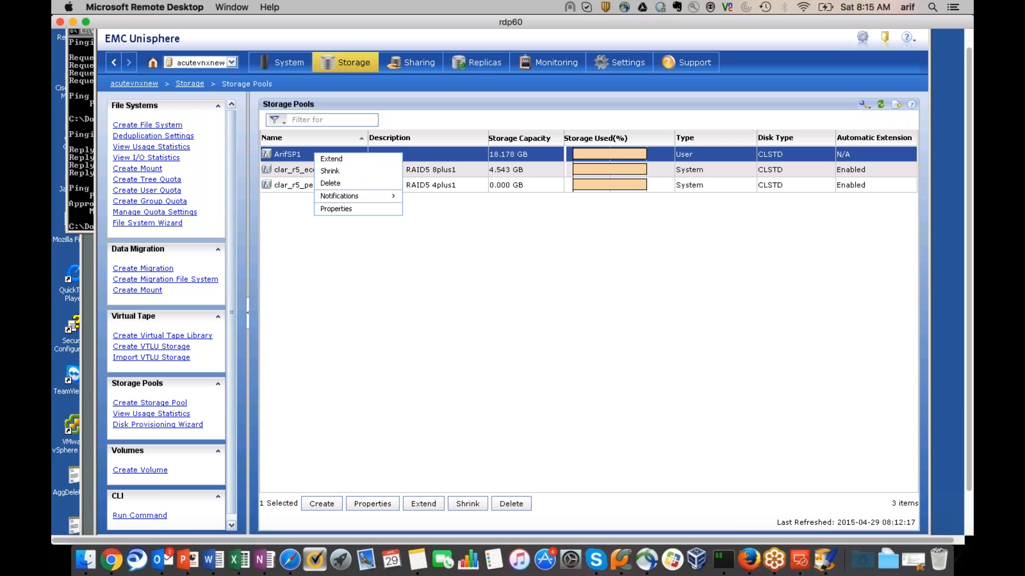
{"action": "left_click", "coordinate": [336, 209]}
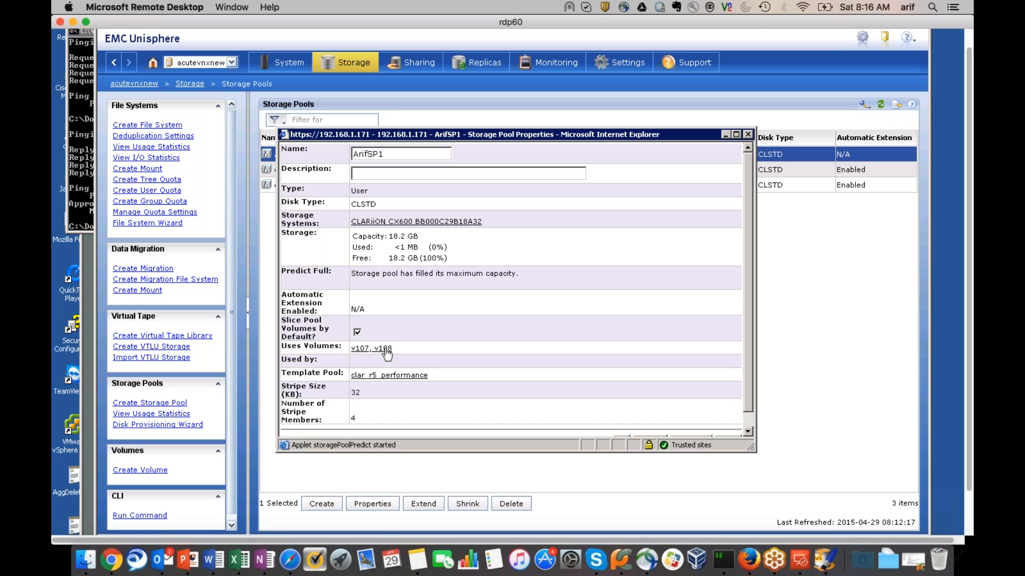
{"action": "left_click", "coordinate": [385, 350]}
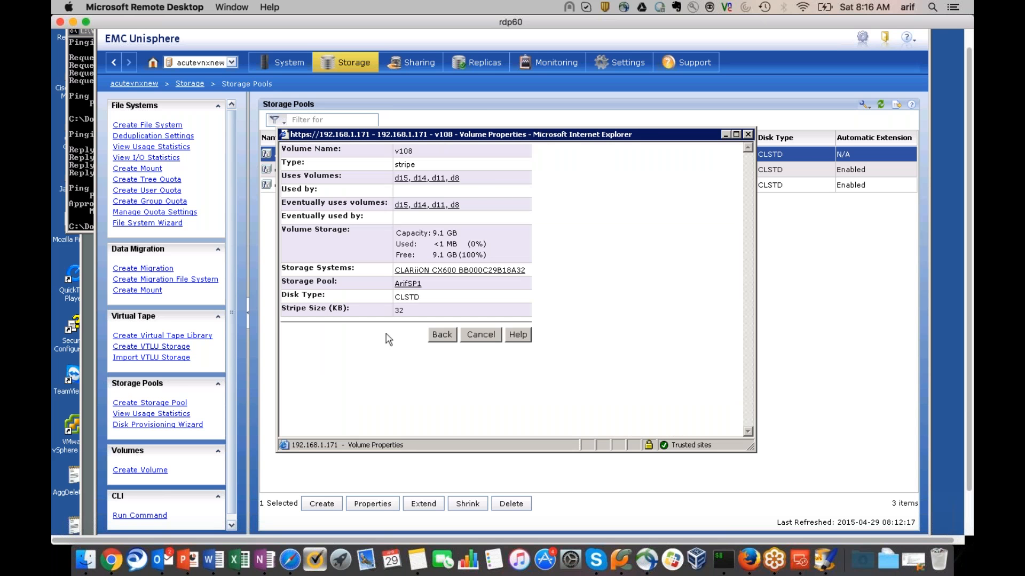
{"action": "left_click", "coordinate": [442, 334]}
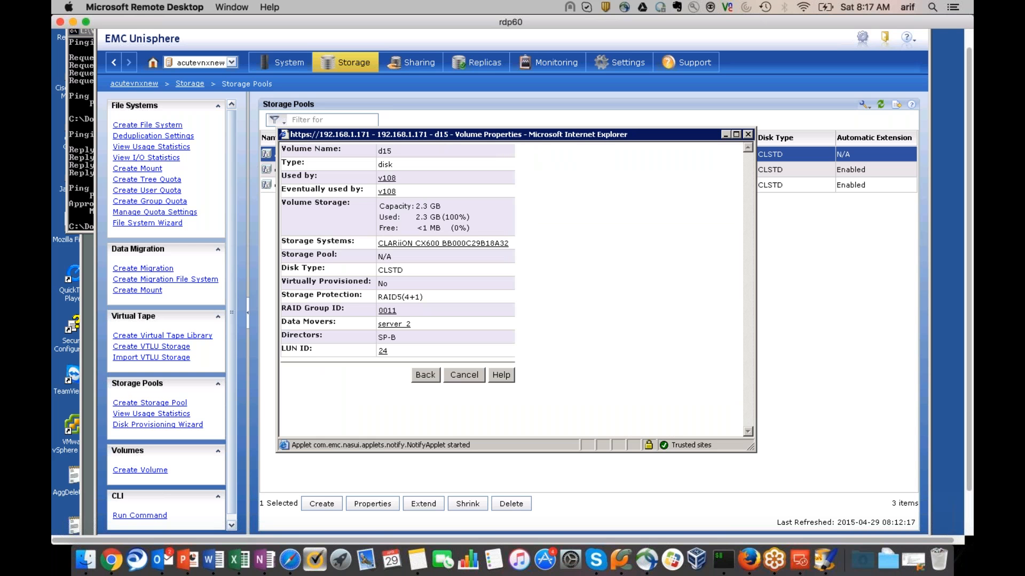
{"action": "left_click", "coordinate": [464, 376]}
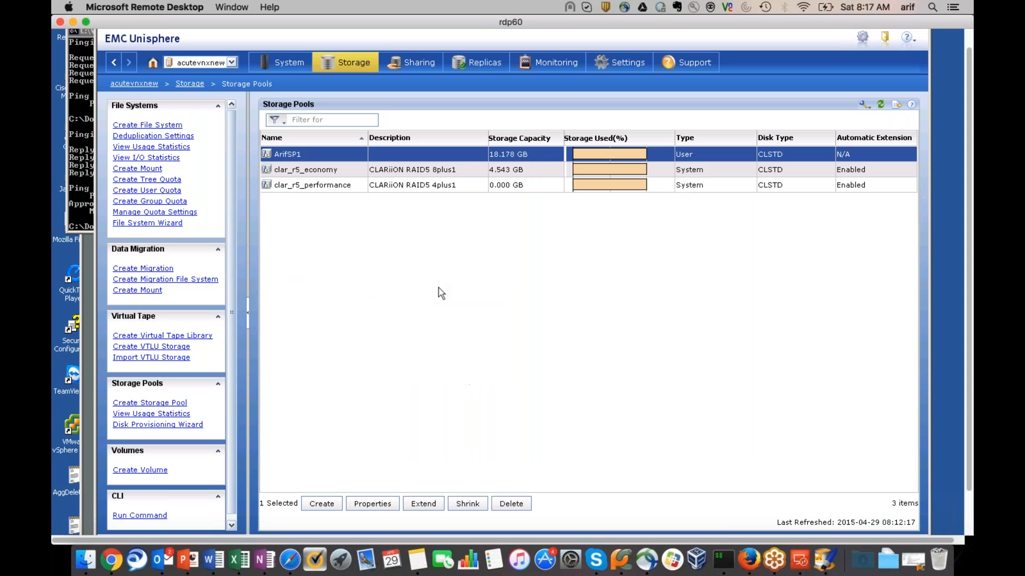
On the Volumes page, inspect disk volumes d3, d9 and d10, then return to Paintbrush
{"action": "mouse_move", "coordinate": [351, 64]}
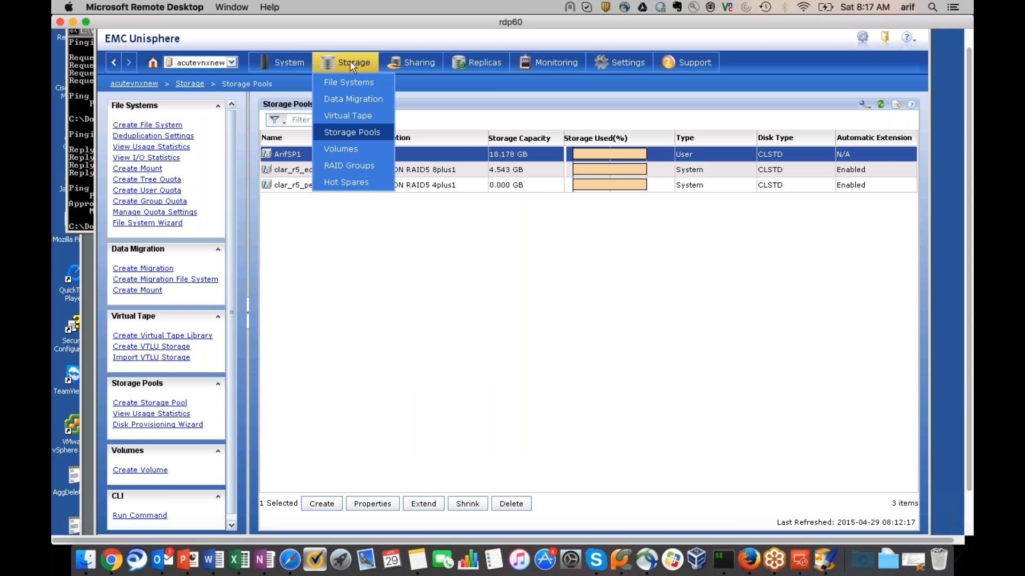
{"action": "left_click", "coordinate": [346, 150]}
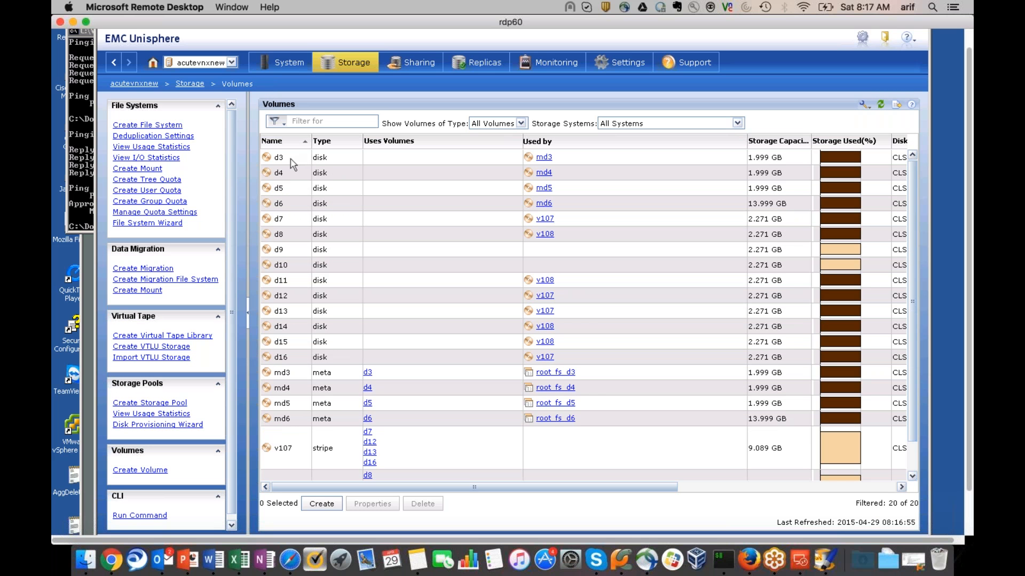
{"action": "left_click", "coordinate": [293, 163]}
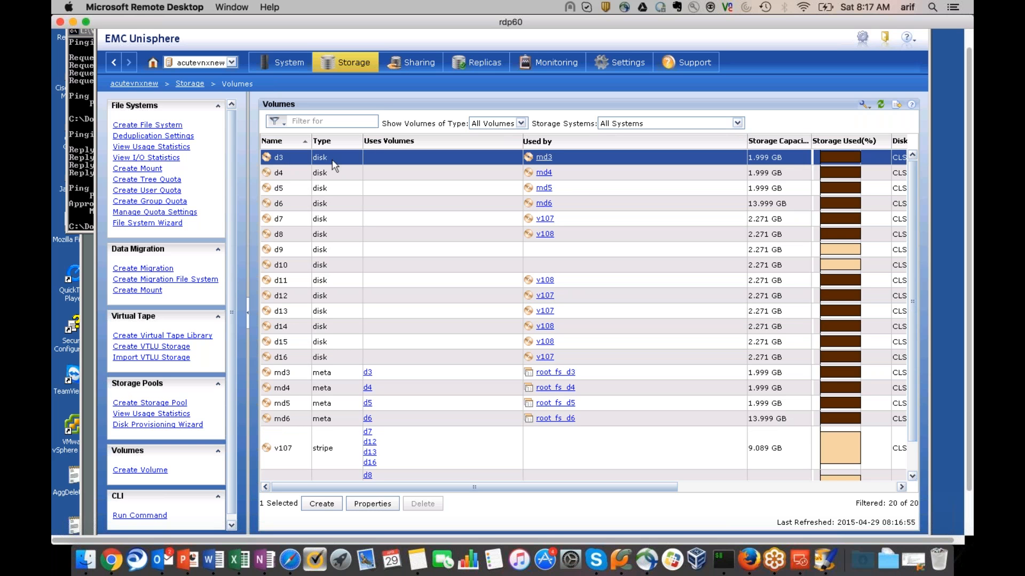
{"action": "left_click", "coordinate": [332, 254]}
{"action": "left_click", "coordinate": [330, 267]}
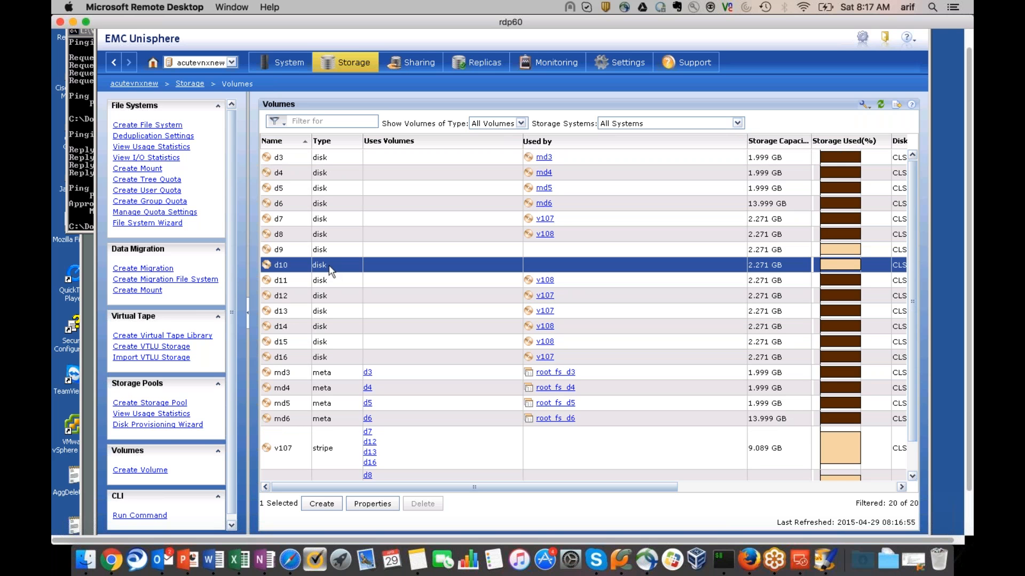
{"action": "left_click", "coordinate": [334, 254]}
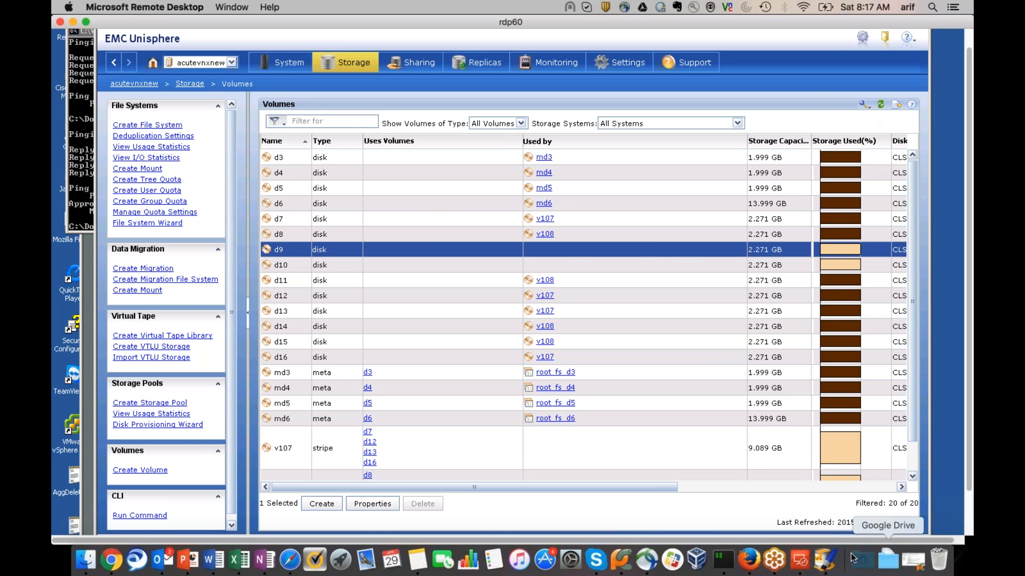
{"action": "left_click", "coordinate": [822, 563]}
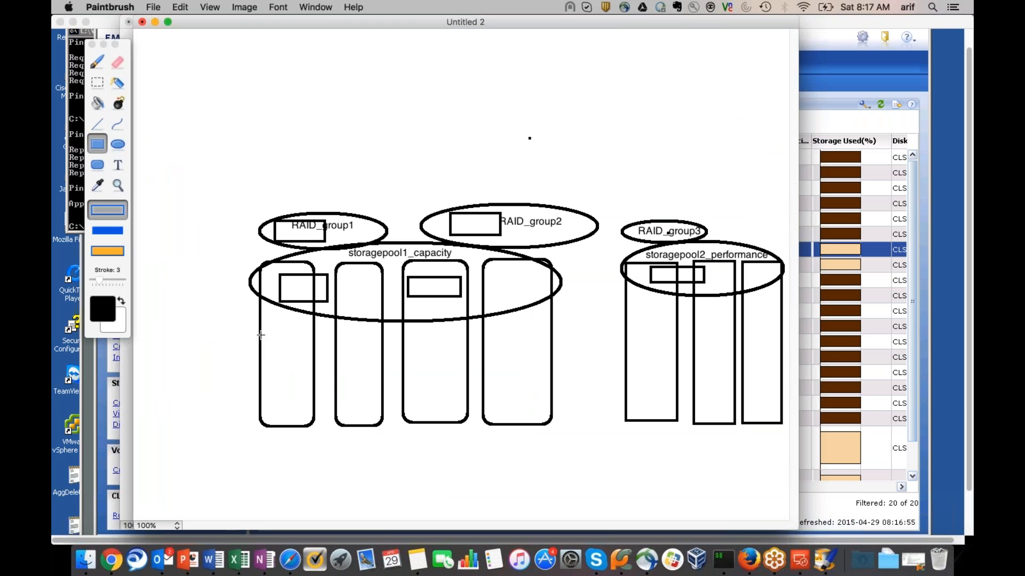
Draw a rectangle band spanning all four disk columns beneath storagepool1_capacity
{"action": "left_click_drag", "start_coordinate": [261, 335], "coordinate": [332, 361]}
{"action": "left_click_drag", "start_coordinate": [393, 369], "coordinate": [551, 374]}
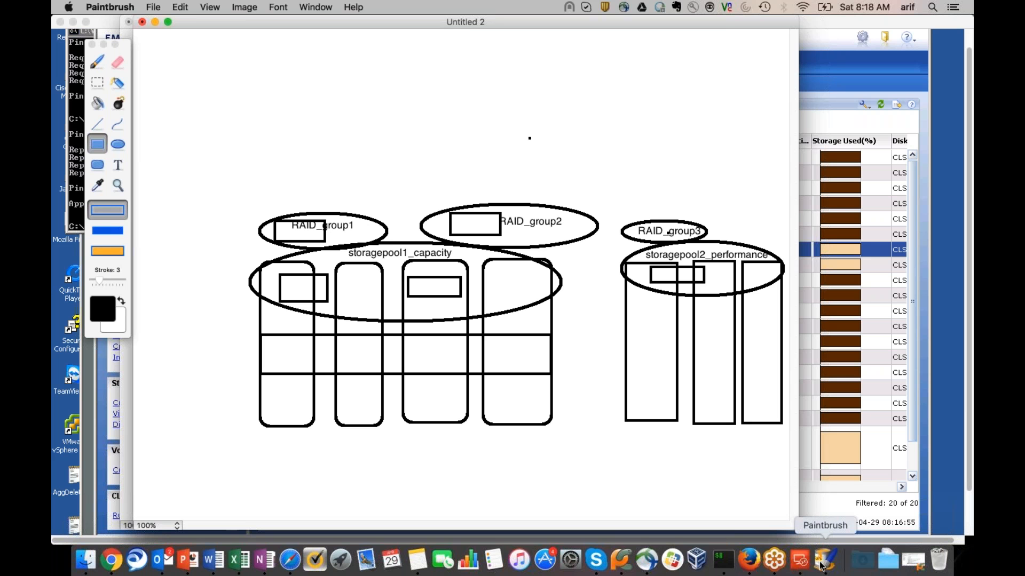
Resume the idle Unisphere session, dismissing the certificate warnings and the blank browser popup
{"action": "left_click", "coordinate": [799, 560]}
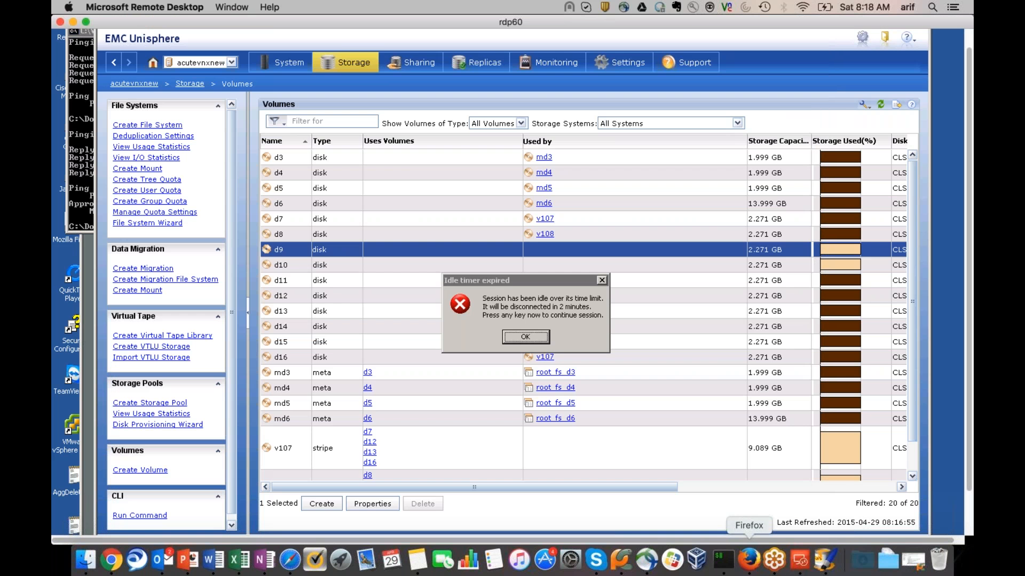
{"action": "left_click", "coordinate": [526, 337]}
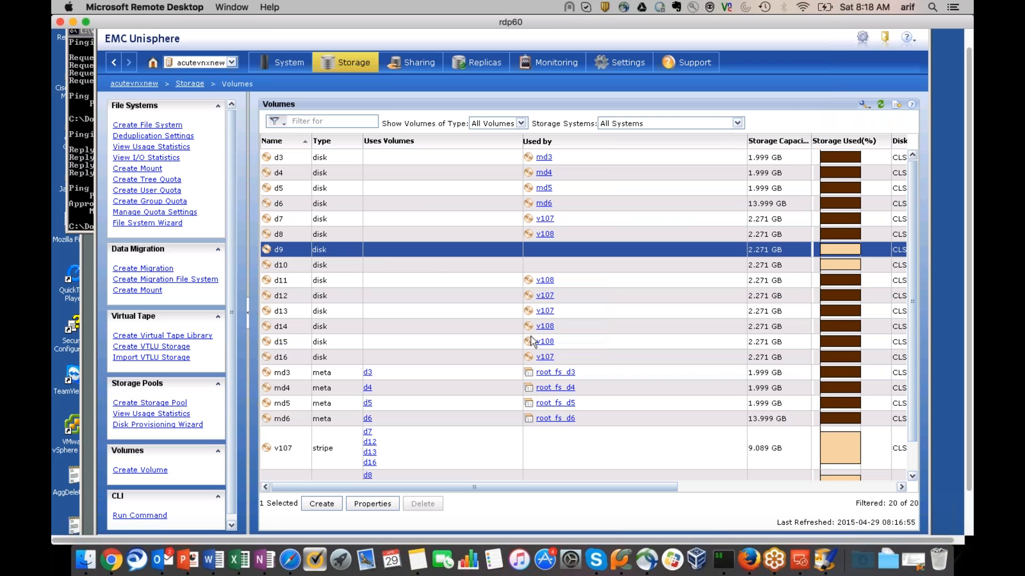
{"action": "left_click", "coordinate": [323, 504]}
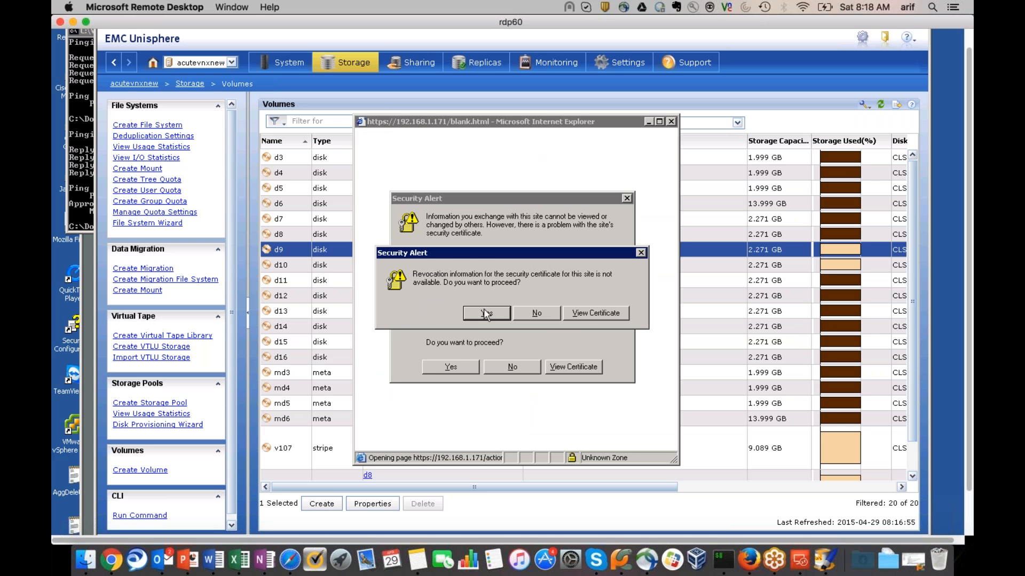
{"action": "left_click", "coordinate": [486, 313]}
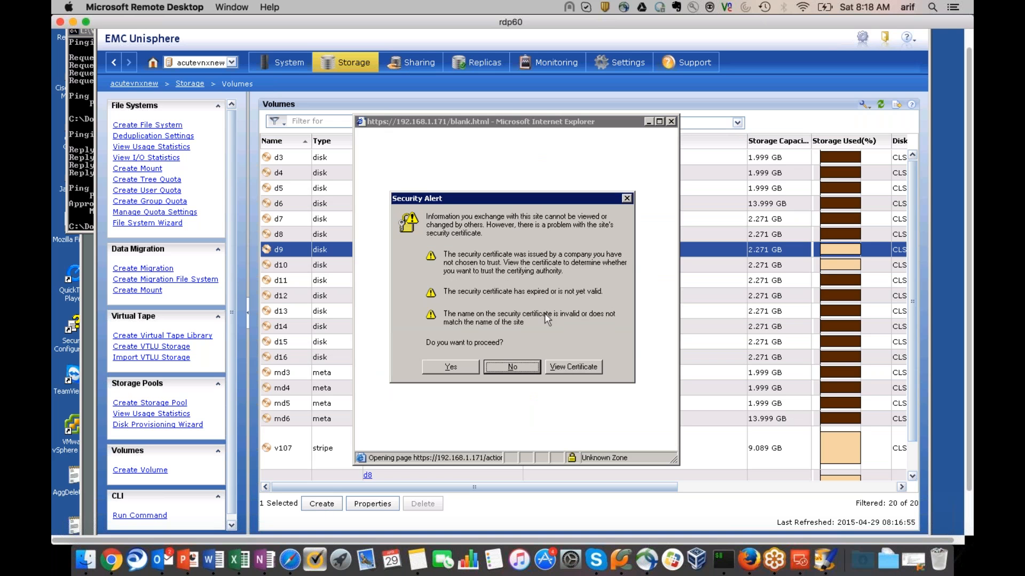
{"action": "left_click", "coordinate": [626, 198]}
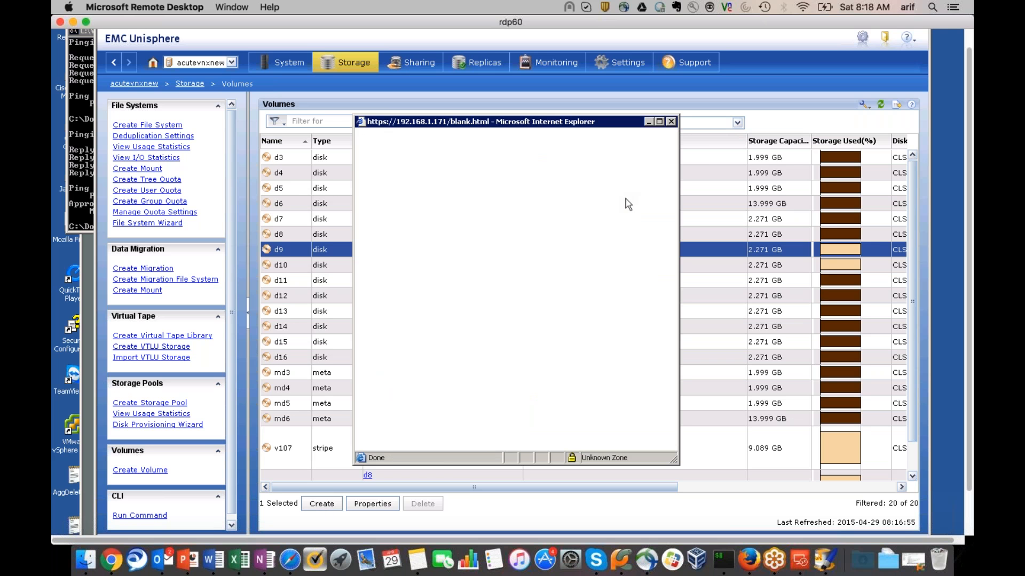
{"action": "left_click", "coordinate": [671, 122]}
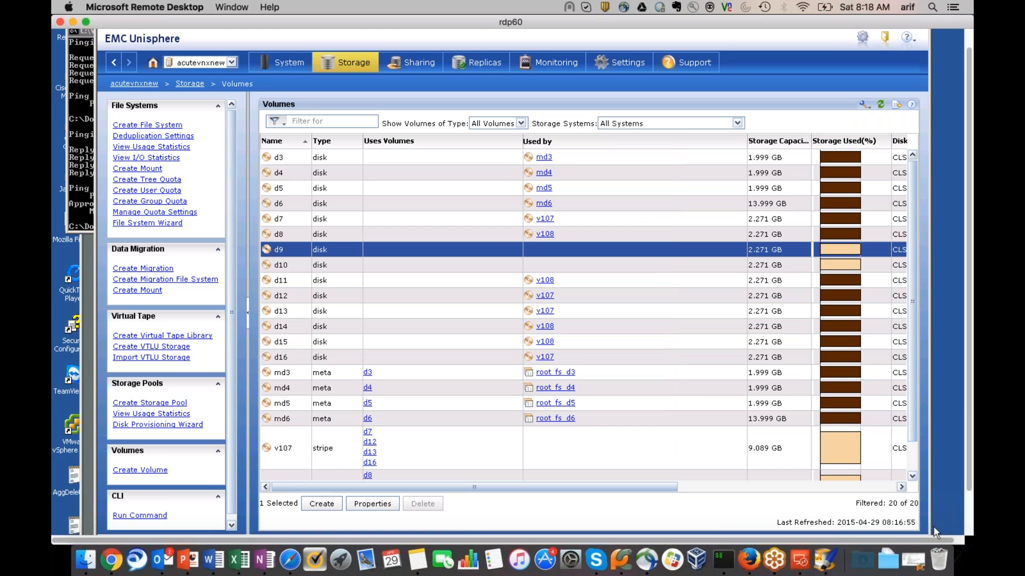
{"action": "scroll", "coordinate": [966, 466], "scroll_direction": "down", "scroll_amount": 3}
Change the remote machine's date year from 2017 to 2015
{"action": "double_click", "coordinate": [951, 526]}
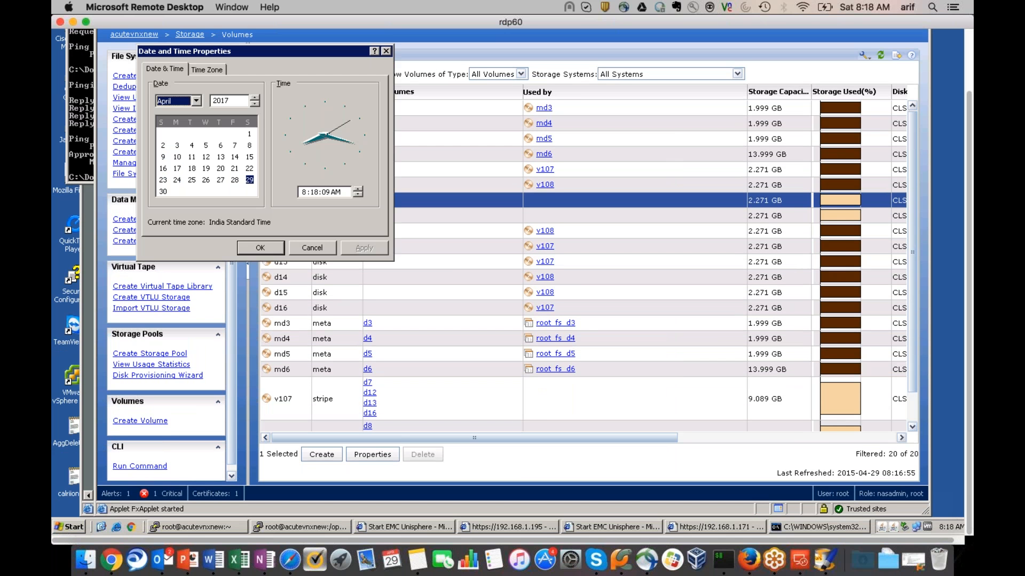
{"action": "left_click", "coordinate": [255, 104]}
{"action": "left_click", "coordinate": [254, 103]}
{"action": "left_click", "coordinate": [357, 249]}
{"action": "left_click", "coordinate": [274, 249]}
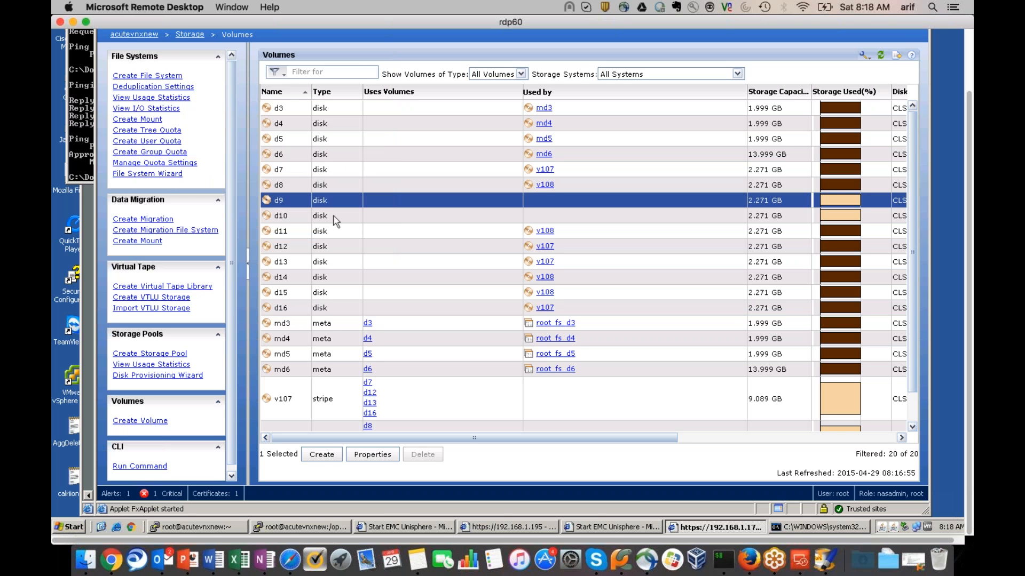
{"action": "left_click", "coordinate": [328, 458]}
Accept the certificate alerts, then set the new volume type to Slice on volume d10
{"action": "left_click", "coordinate": [326, 455]}
{"action": "left_click", "coordinate": [489, 267]}
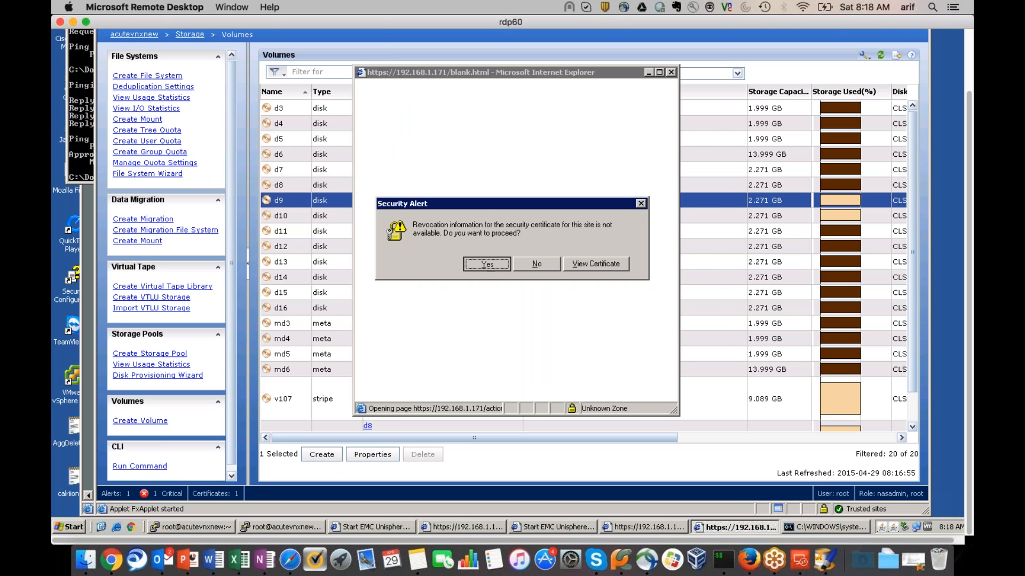
{"action": "left_click", "coordinate": [451, 317]}
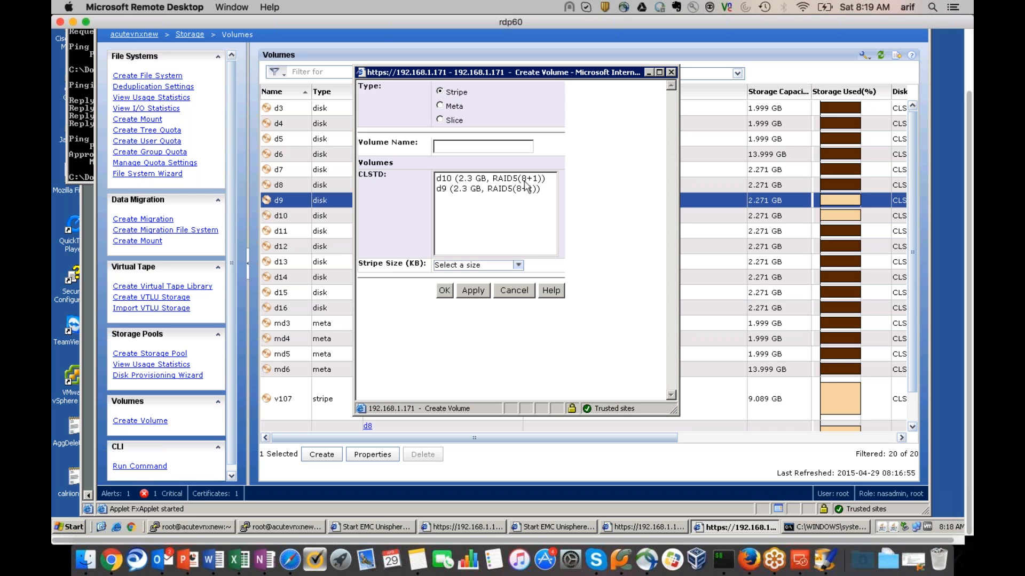
{"action": "left_click", "coordinate": [440, 106]}
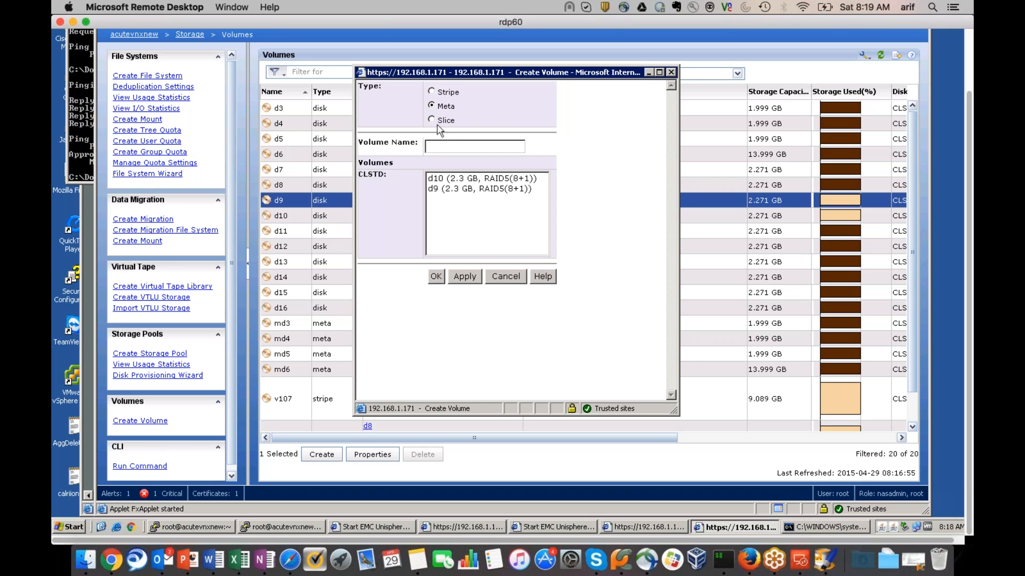
{"action": "left_click", "coordinate": [431, 121]}
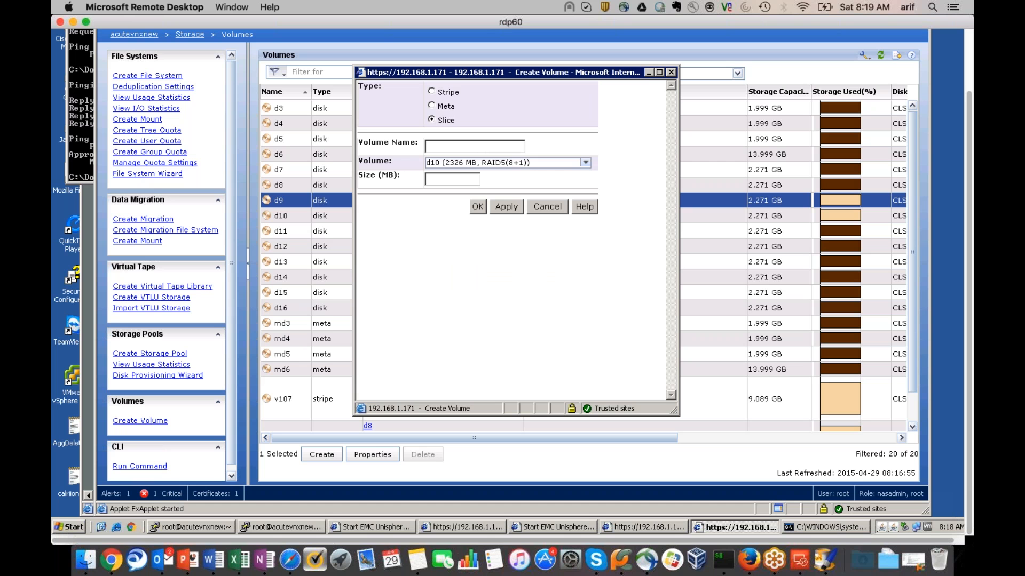
{"action": "left_click", "coordinate": [586, 163]}
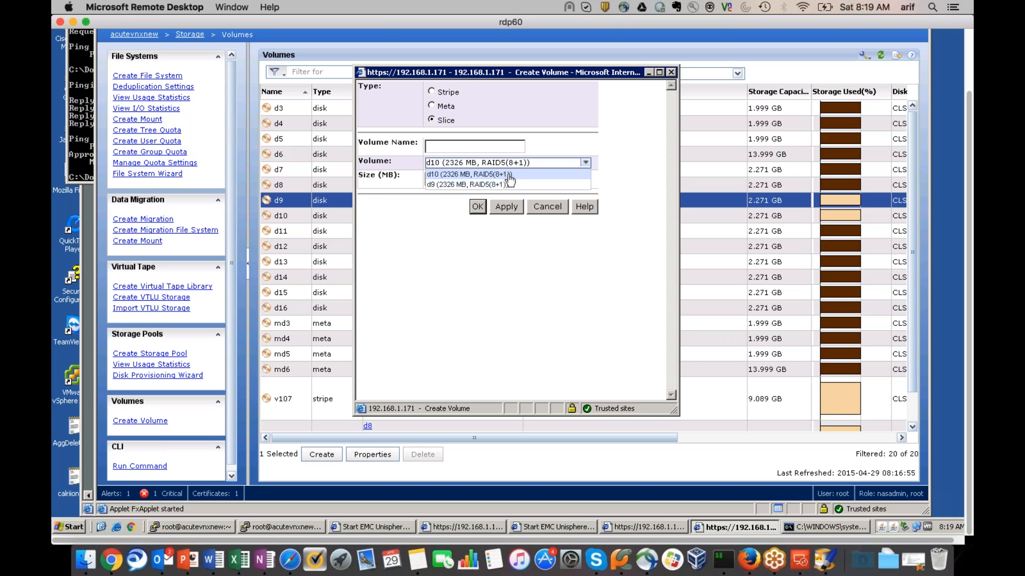
{"action": "left_click", "coordinate": [551, 116]}
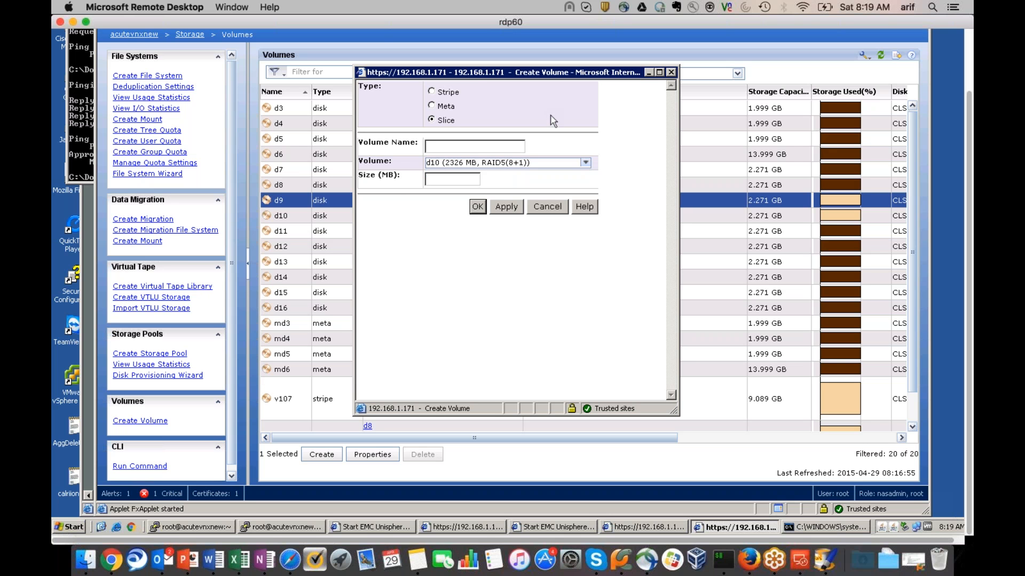
{"action": "left_click", "coordinate": [432, 92]}
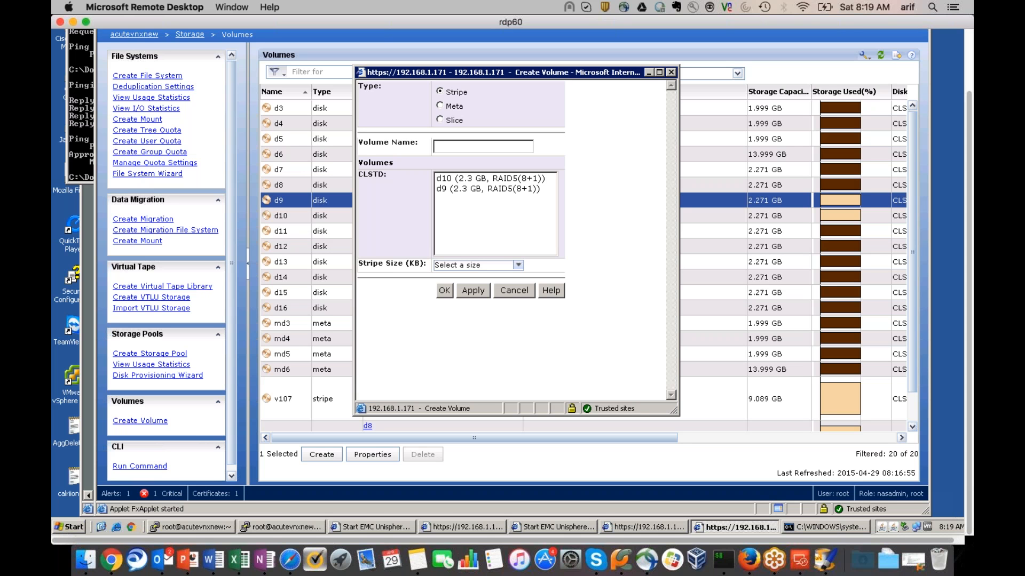
{"action": "left_click", "coordinate": [439, 106]}
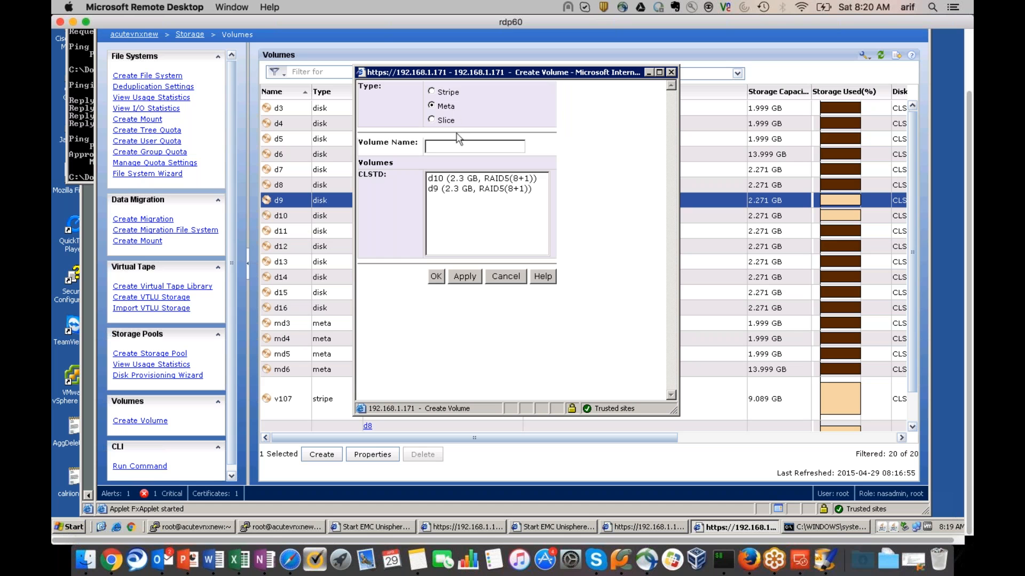
{"action": "mouse_move", "coordinate": [420, 192]}
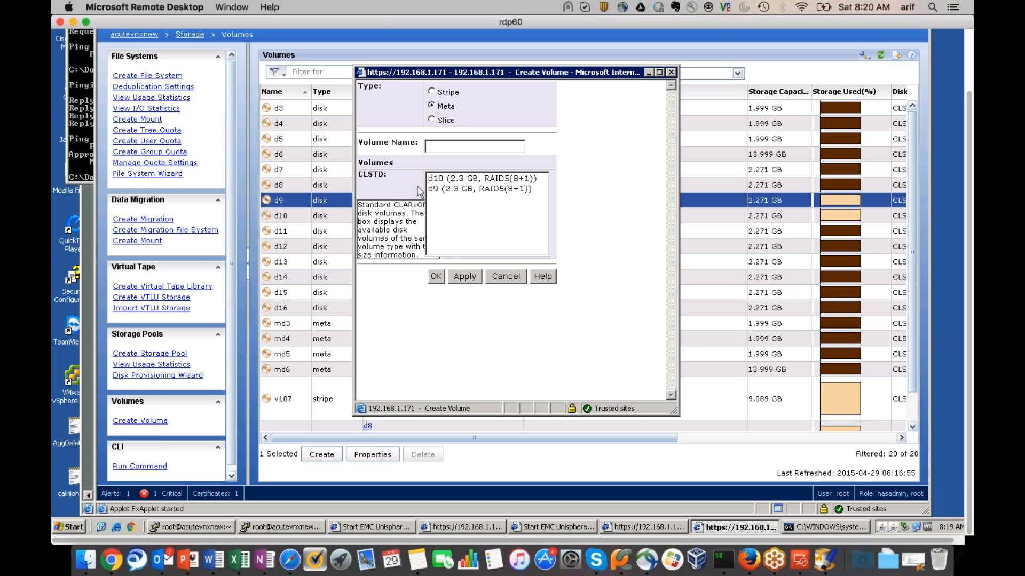
{"action": "left_click", "coordinate": [432, 120]}
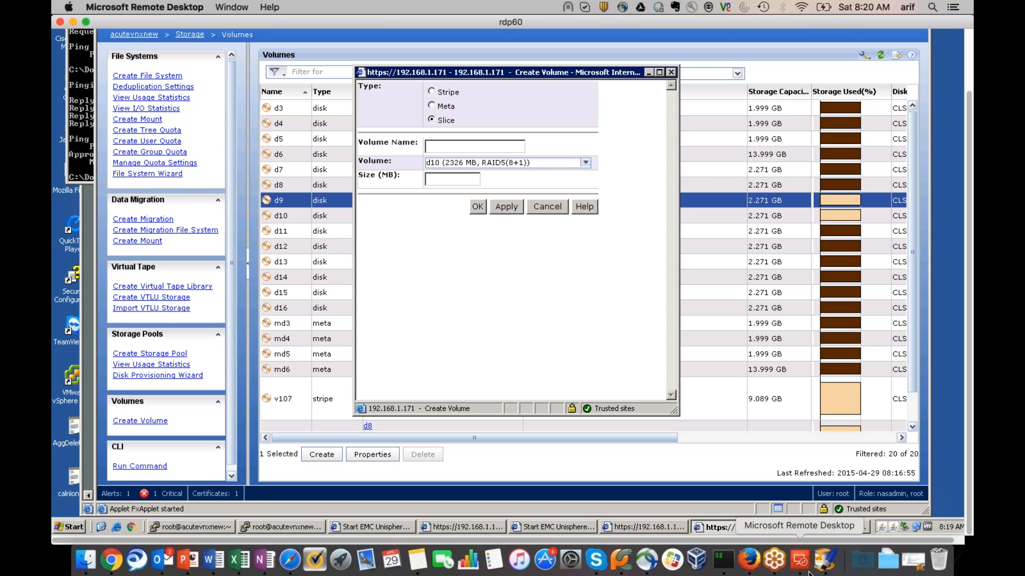
Draw small slice boxes in the bottom cell of storagepool1_capacity's leftmost column
{"action": "left_click", "coordinate": [828, 567]}
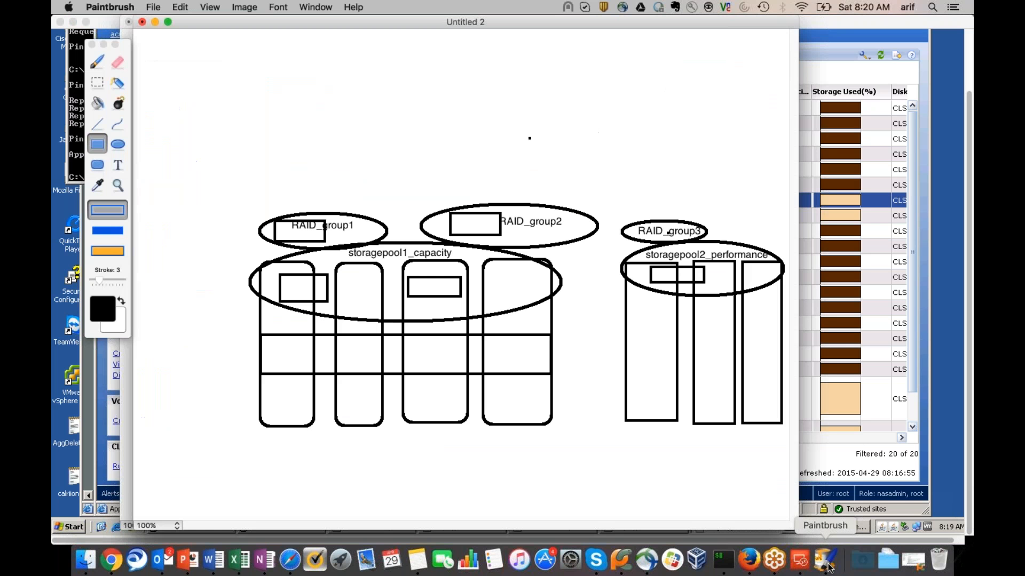
{"action": "mouse_move", "coordinate": [272, 395]}
{"action": "left_mouse_down"}
{"action": "mouse_move", "coordinate": [307, 422]}
{"action": "mouse_move", "coordinate": [305, 412]}
{"action": "left_mouse_up"}
{"action": "left_click_drag", "start_coordinate": [272, 378], "coordinate": [280, 389]}
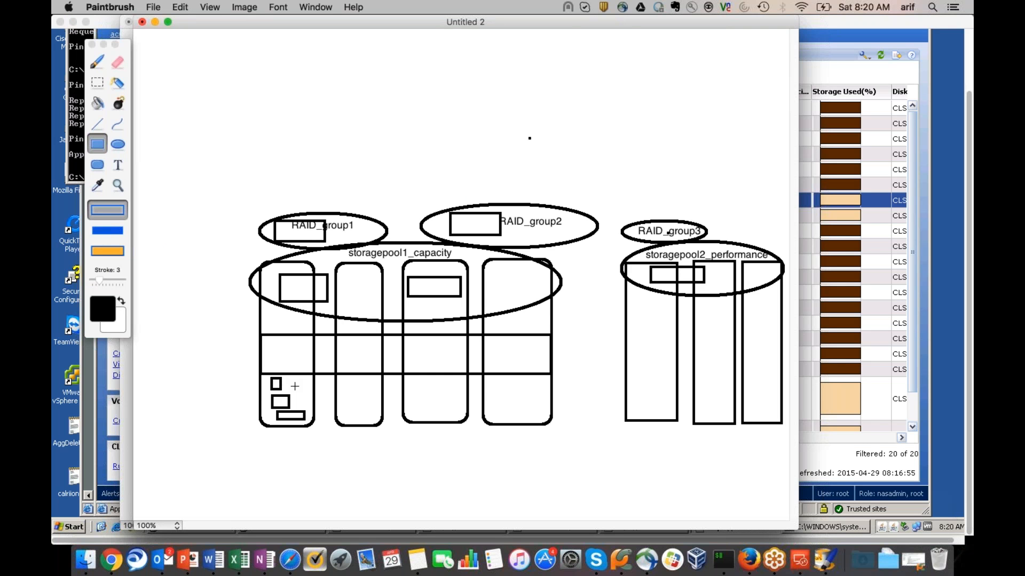
{"action": "key", "text": "super+Tab"}
{"action": "key", "text": "super+Tab"}
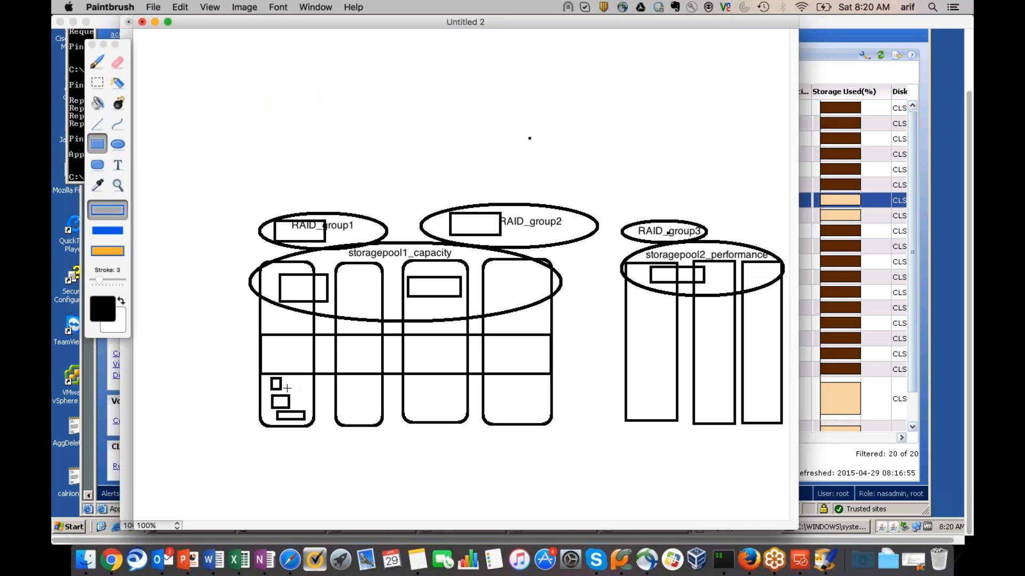
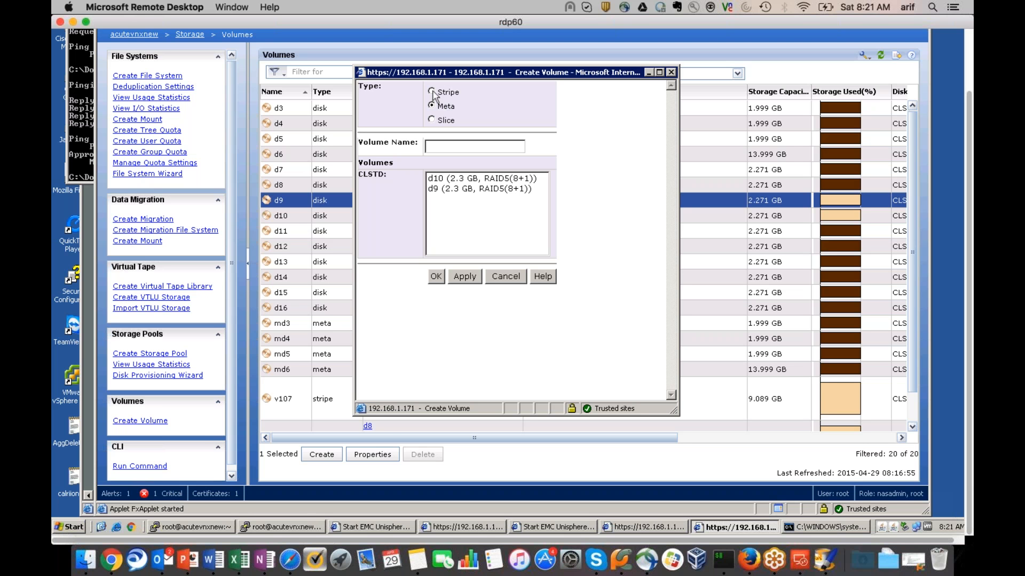
Make the new volume a Stripe volume named ArifVolume with a 64 KB stripe size
{"action": "left_click", "coordinate": [431, 120]}
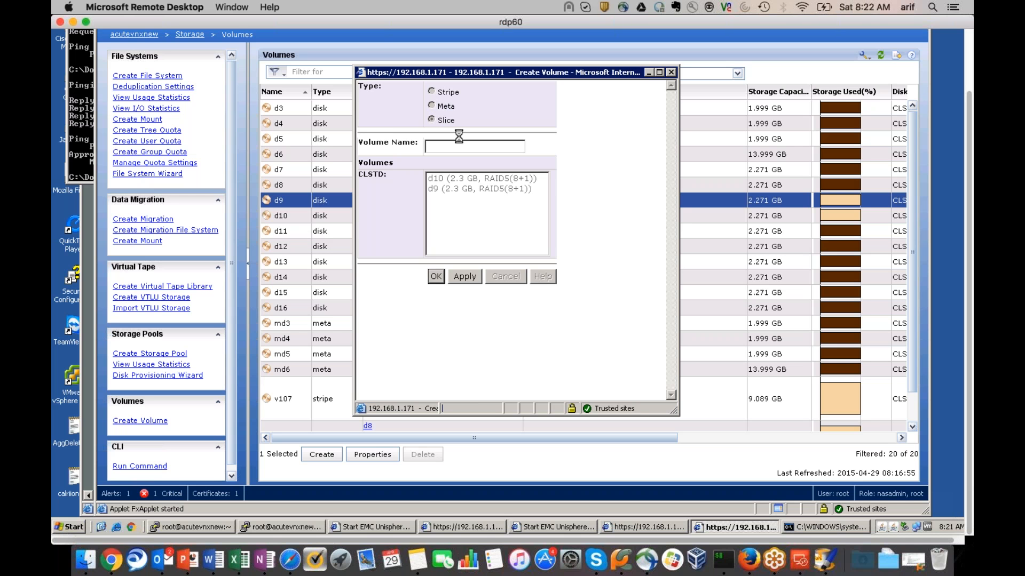
{"action": "left_click", "coordinate": [432, 92]}
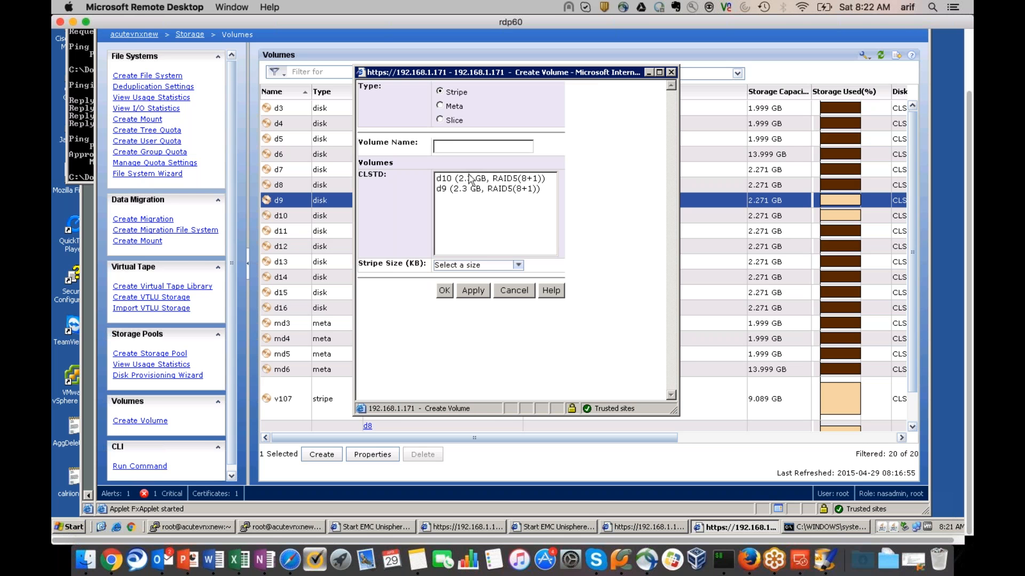
{"action": "key", "text": "Tab"}
{"action": "type", "text": "ArifVolume"}
{"action": "left_click", "coordinate": [518, 265]}
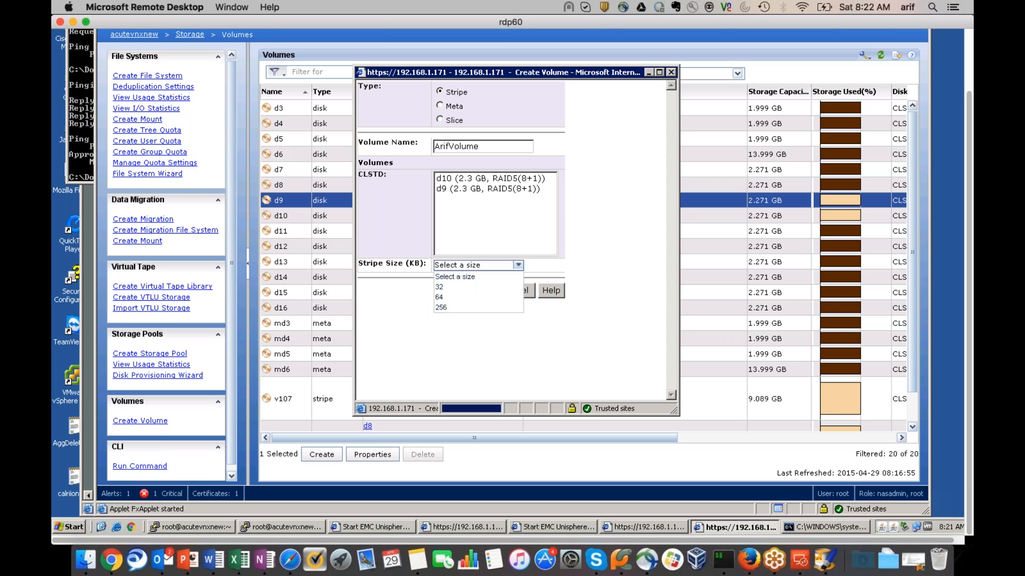
{"action": "left_click", "coordinate": [452, 299]}
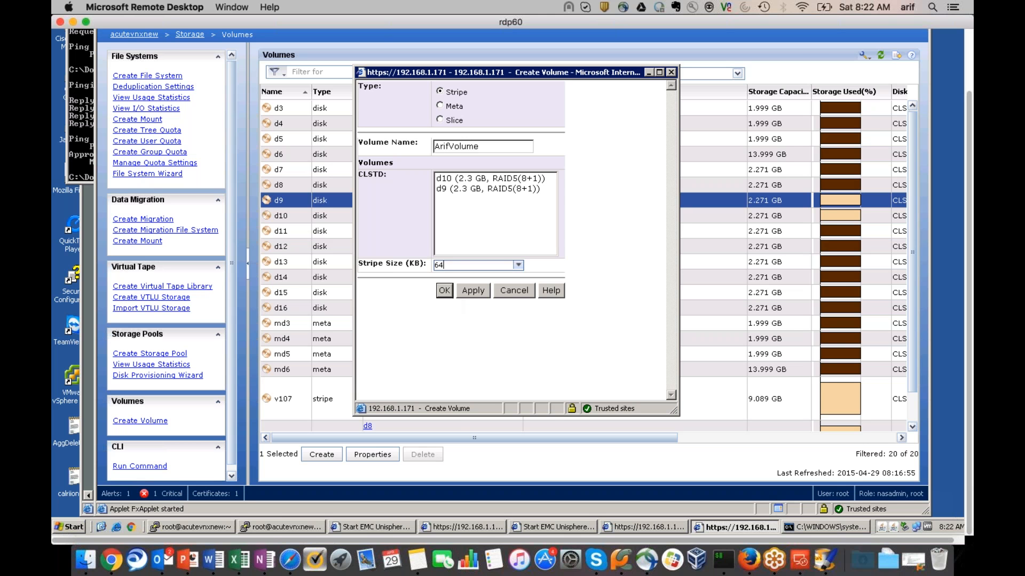
Add a small rectangle inside the storagepool1_capacity drawing in Paintbrush
{"action": "key", "text": "super+Tab"}
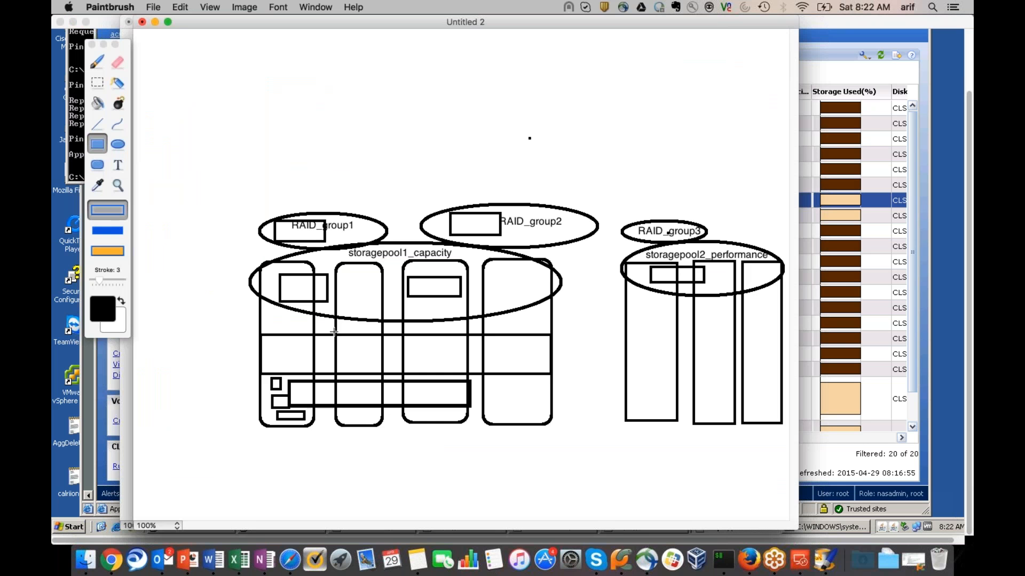
{"action": "left_click_drag", "start_coordinate": [292, 383], "coordinate": [298, 392]}
{"action": "key", "text": "super+Tab"}
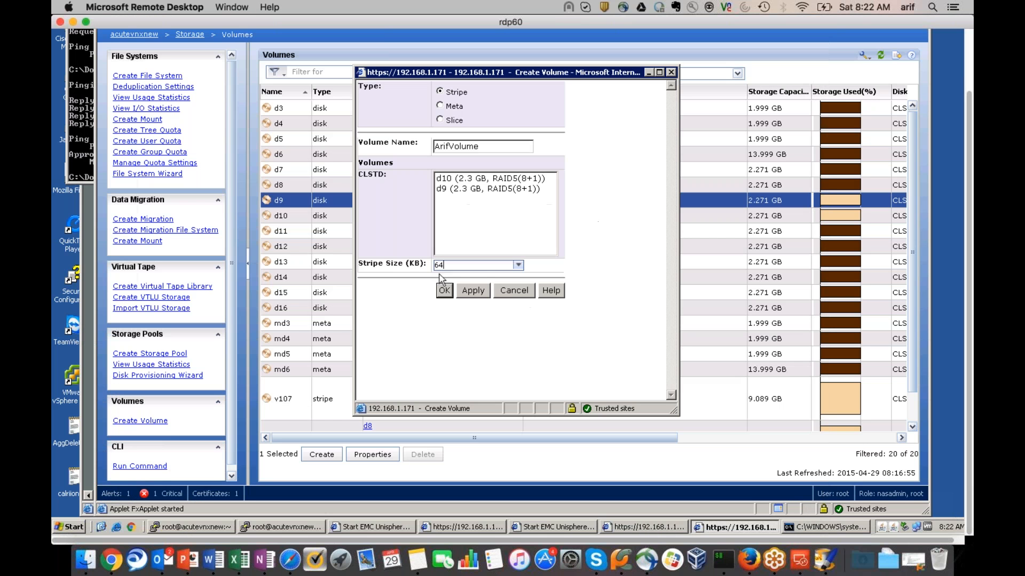
Create ArifVolume as a stripe of d9 and d10, then close the form
{"action": "left_click", "coordinate": [475, 292]}
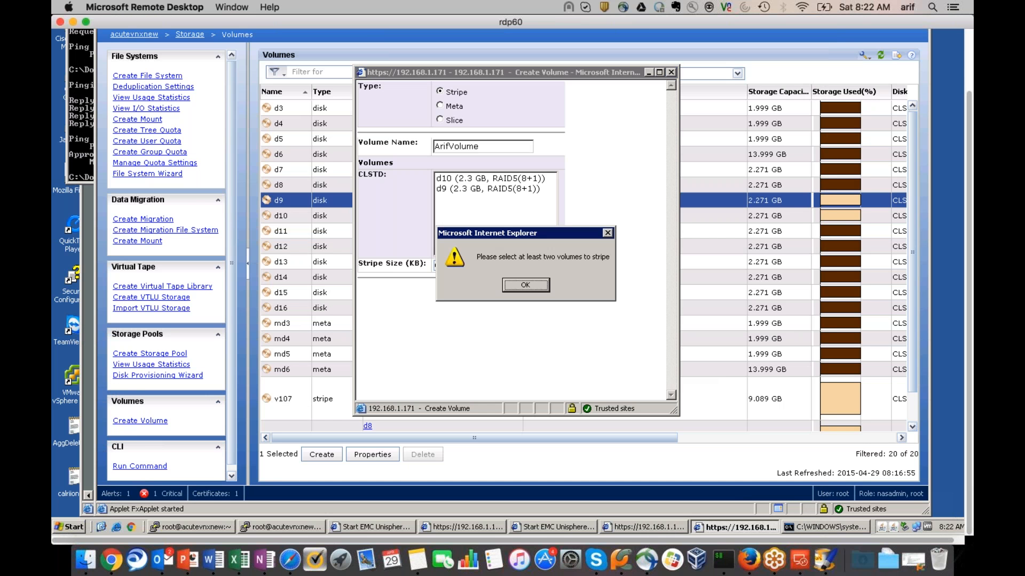
{"action": "left_click", "coordinate": [528, 286]}
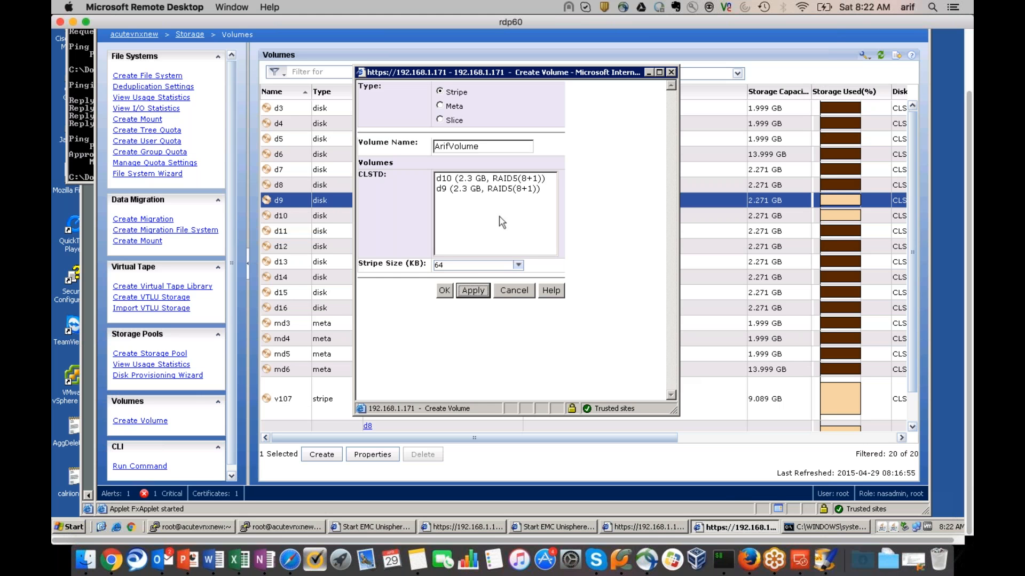
{"action": "left_click", "coordinate": [486, 189], "text": "ctrl"}
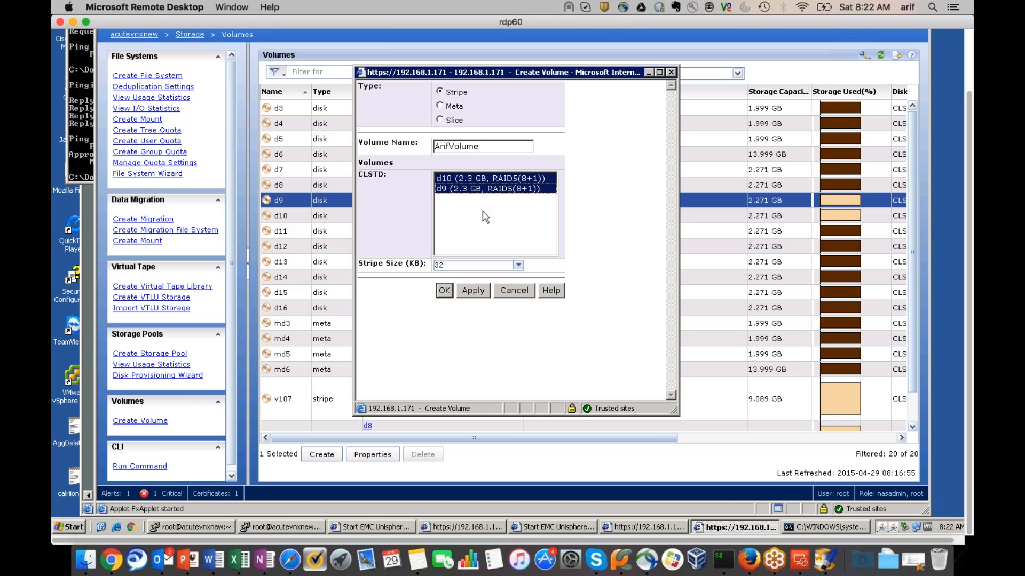
{"action": "left_click", "coordinate": [469, 292]}
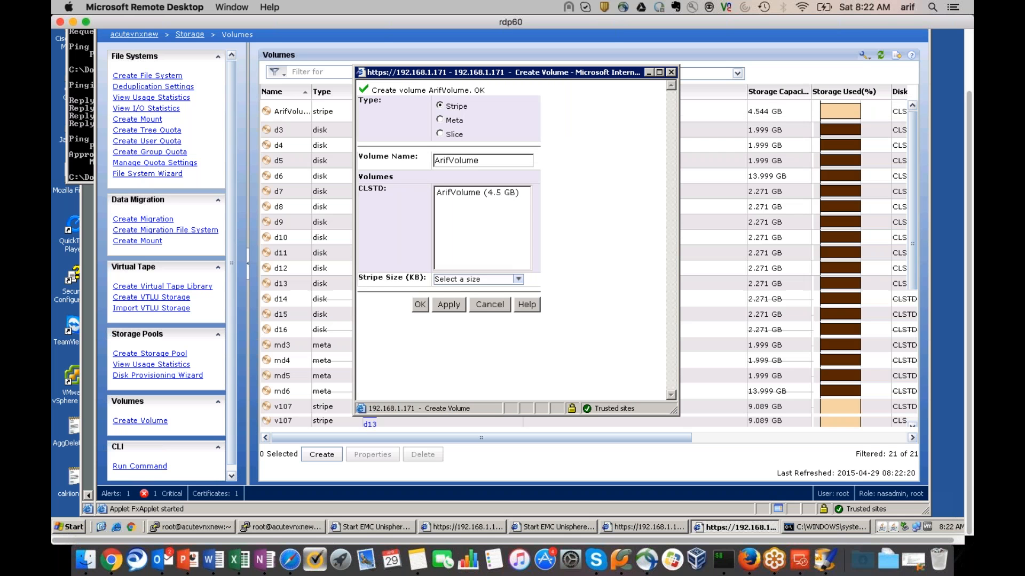
{"action": "left_click", "coordinate": [485, 311]}
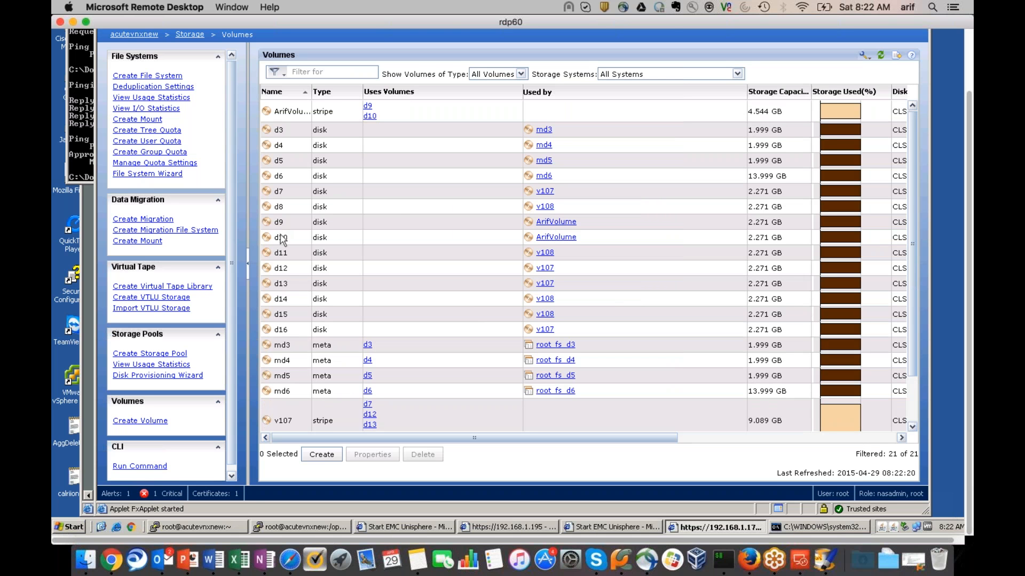
Go to Storage > Storage Pools and start a new storage pool
{"action": "scroll", "coordinate": [402, 219], "scroll_direction": "up", "scroll_amount": 3}
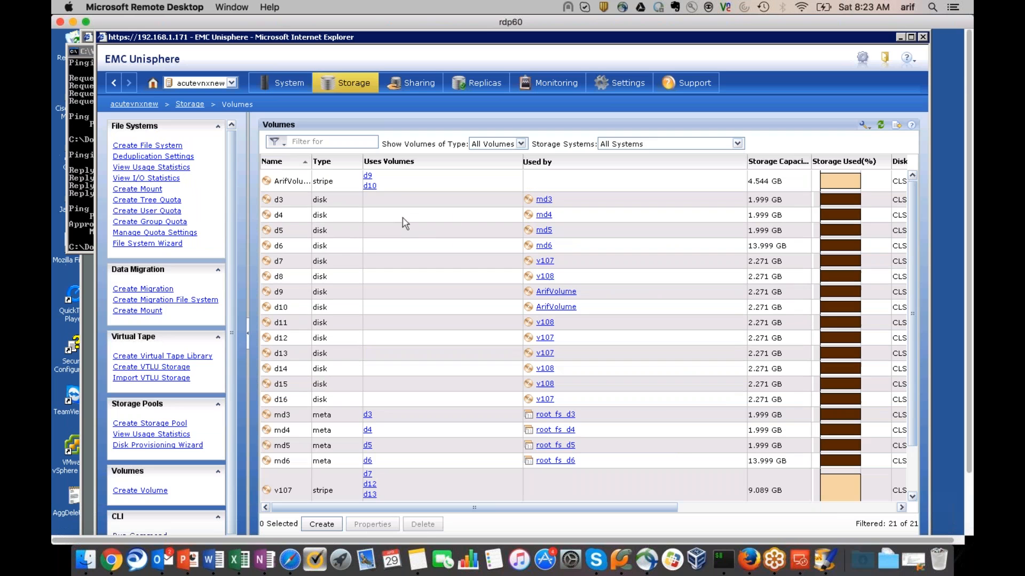
{"action": "left_click", "coordinate": [340, 81]}
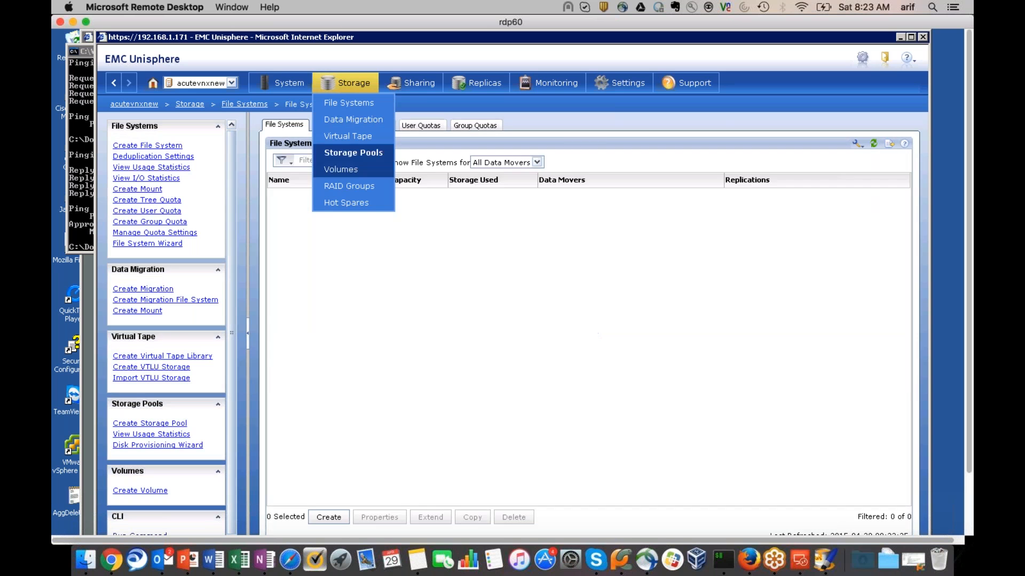
{"action": "left_click", "coordinate": [347, 153]}
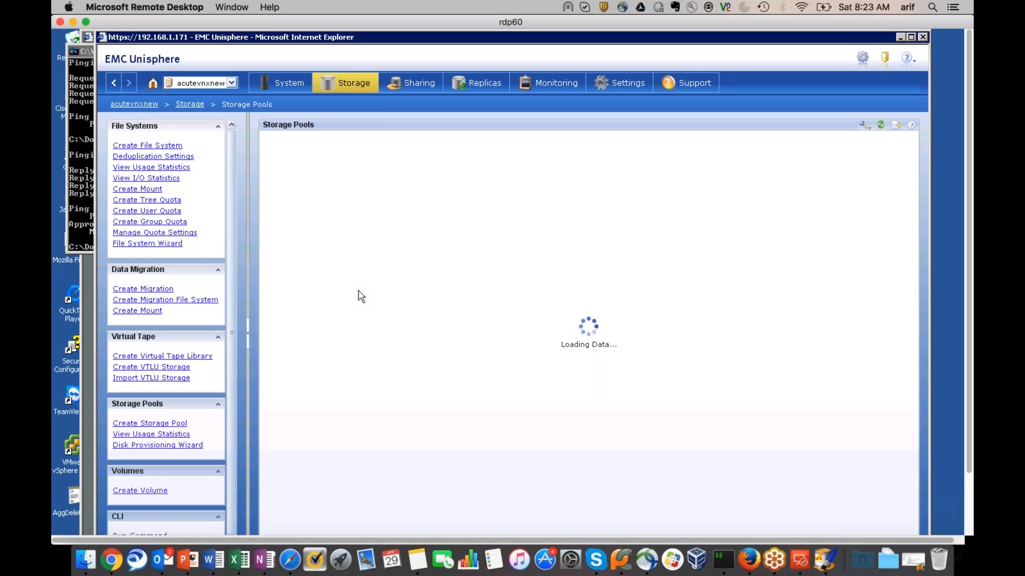
{"action": "scroll", "coordinate": [355, 310], "scroll_direction": "down", "scroll_amount": 3}
{"action": "left_click", "coordinate": [321, 458]}
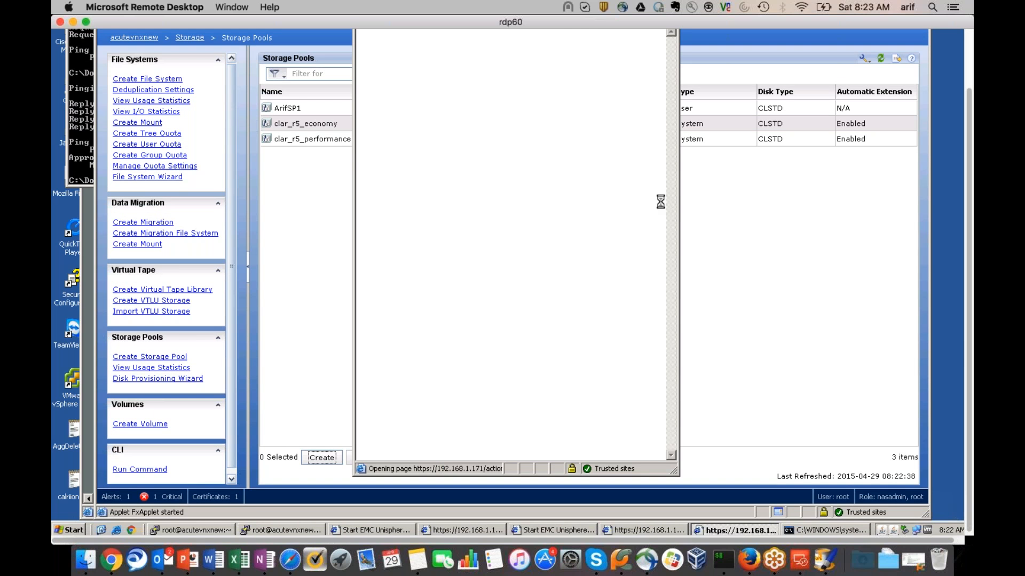
{"action": "scroll", "coordinate": [966, 347], "scroll_direction": "up", "scroll_amount": 2}
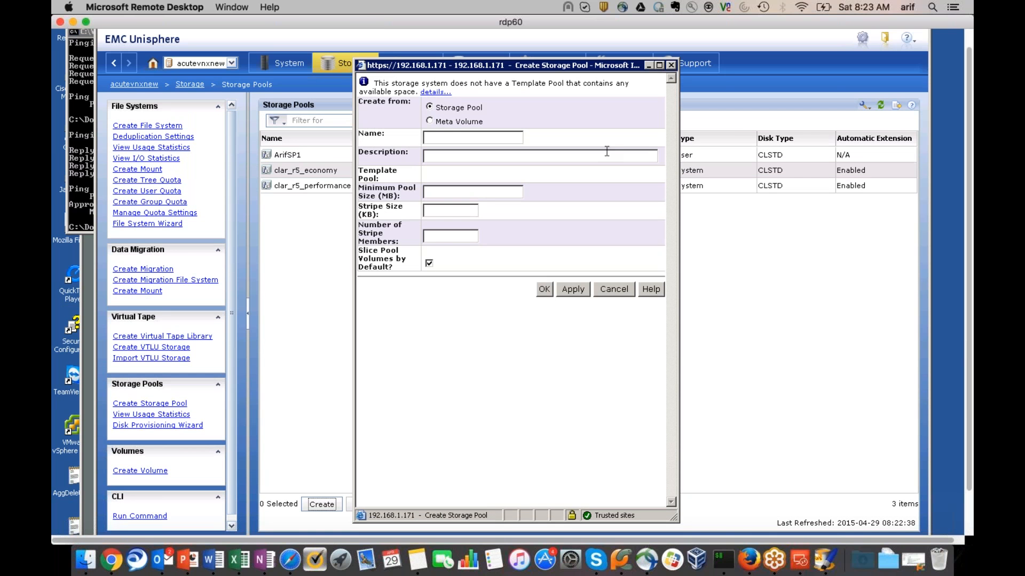
Make the new pool a Meta Volume pool named ArifMetaPool and apply it
{"action": "left_click", "coordinate": [430, 121]}
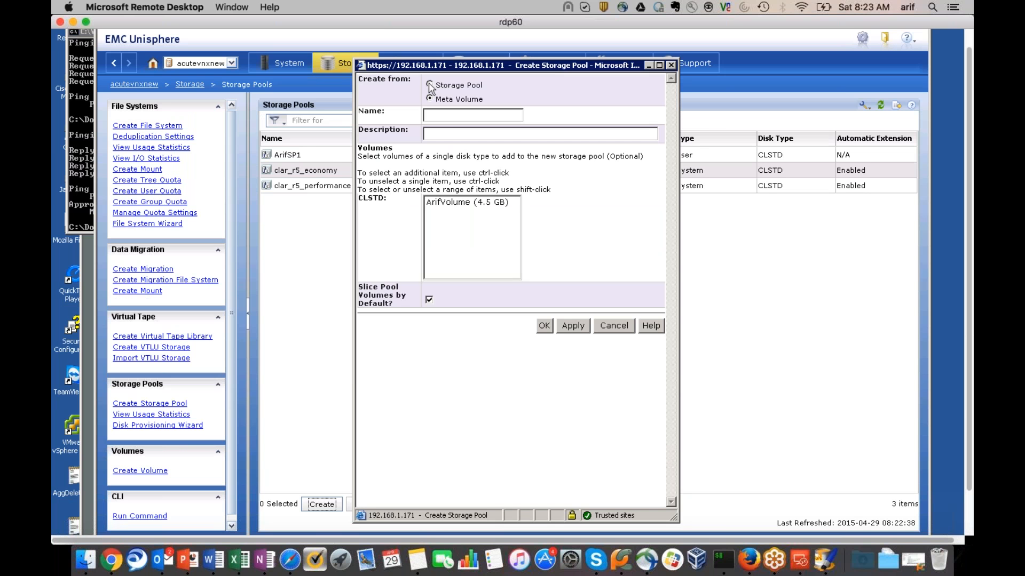
{"action": "left_click", "coordinate": [429, 86]}
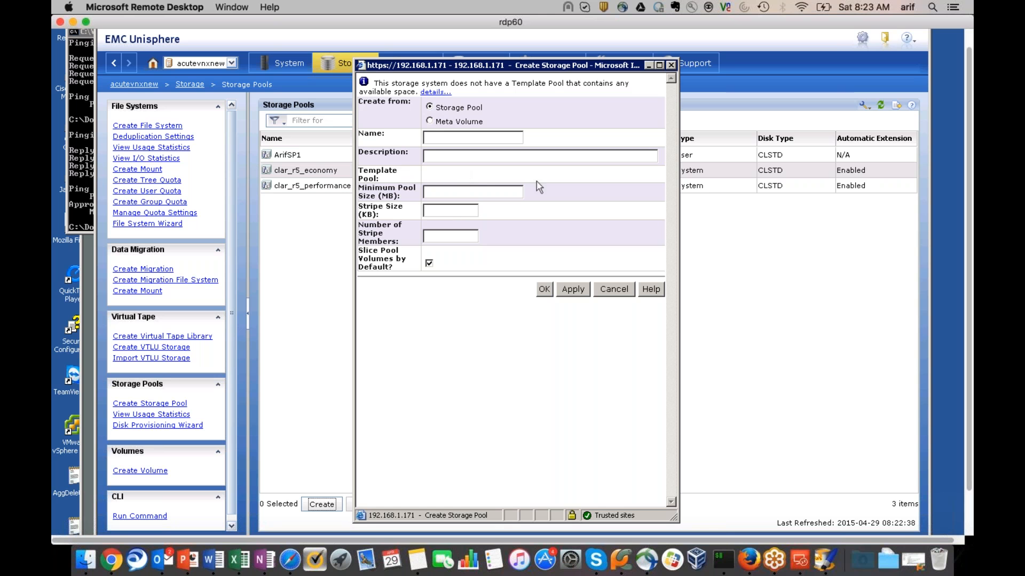
{"action": "left_click", "coordinate": [430, 121]}
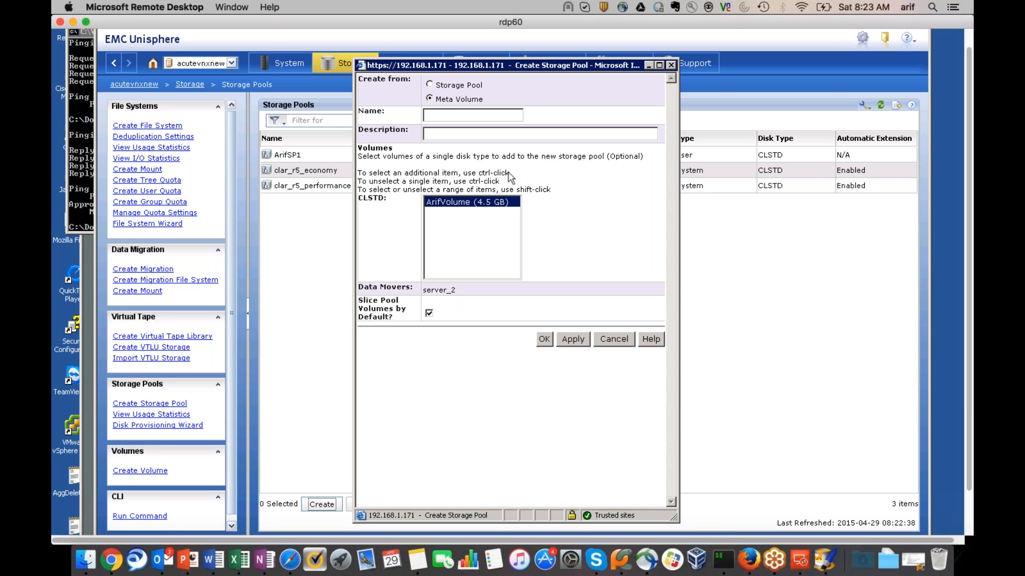
{"action": "left_click", "coordinate": [457, 115]}
{"action": "type", "text": "ArifMetaPool"}
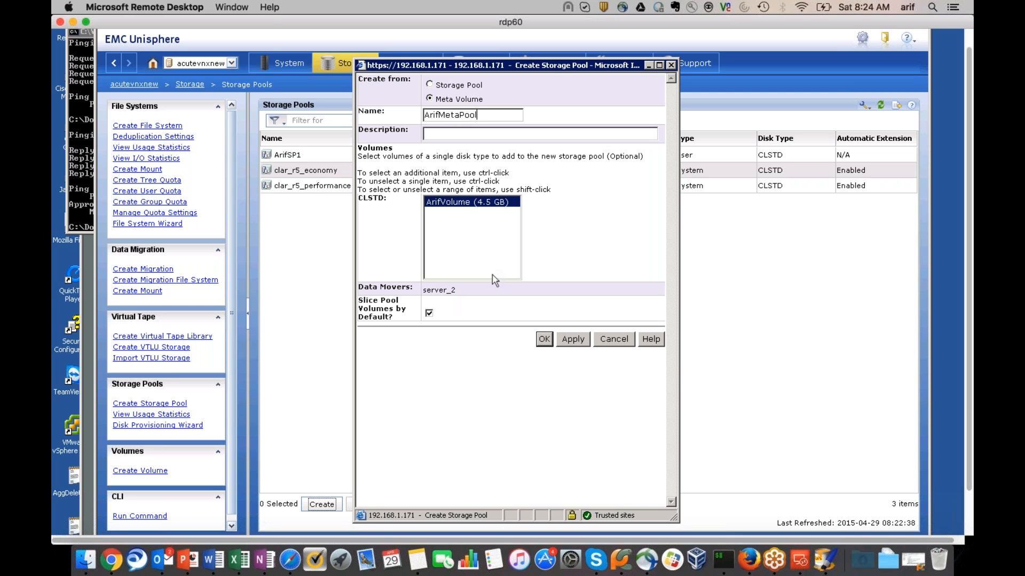
{"action": "left_click", "coordinate": [570, 341]}
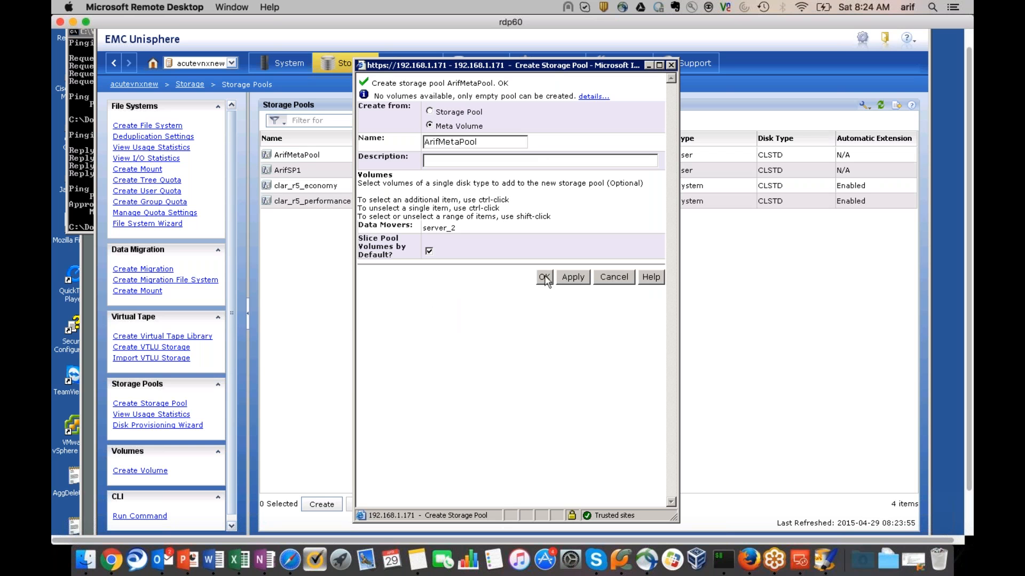
Close the pool form, select the 4.544 GB ArifMetaPool row, and switch to Paintbrush
{"action": "left_click", "coordinate": [544, 277]}
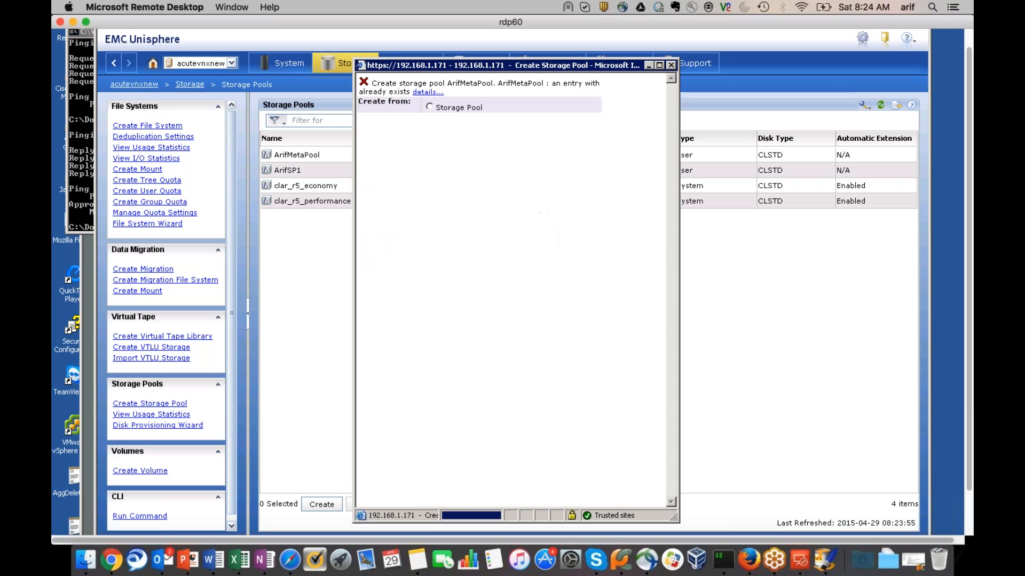
{"action": "left_click", "coordinate": [613, 272]}
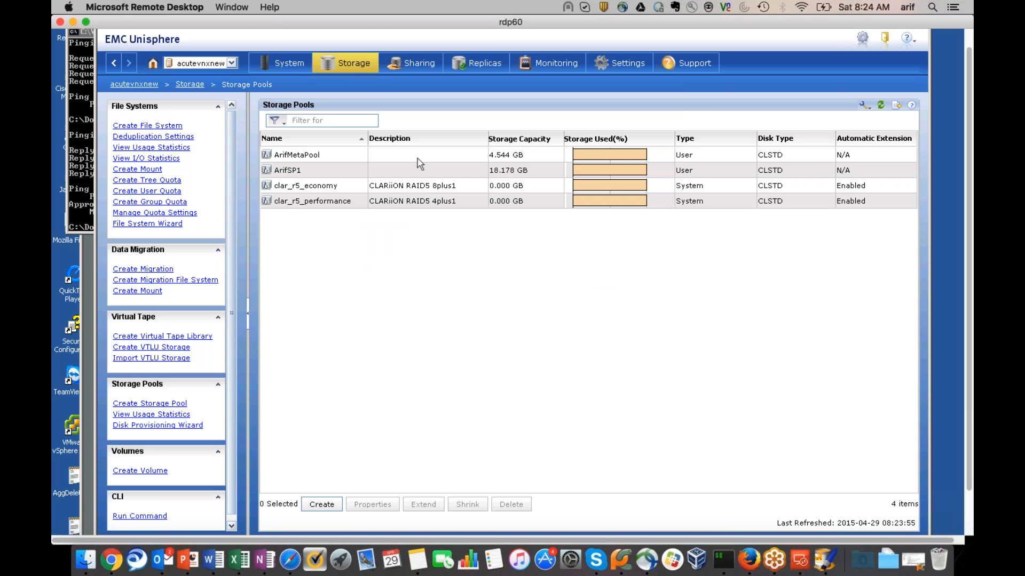
{"action": "left_click", "coordinate": [390, 156]}
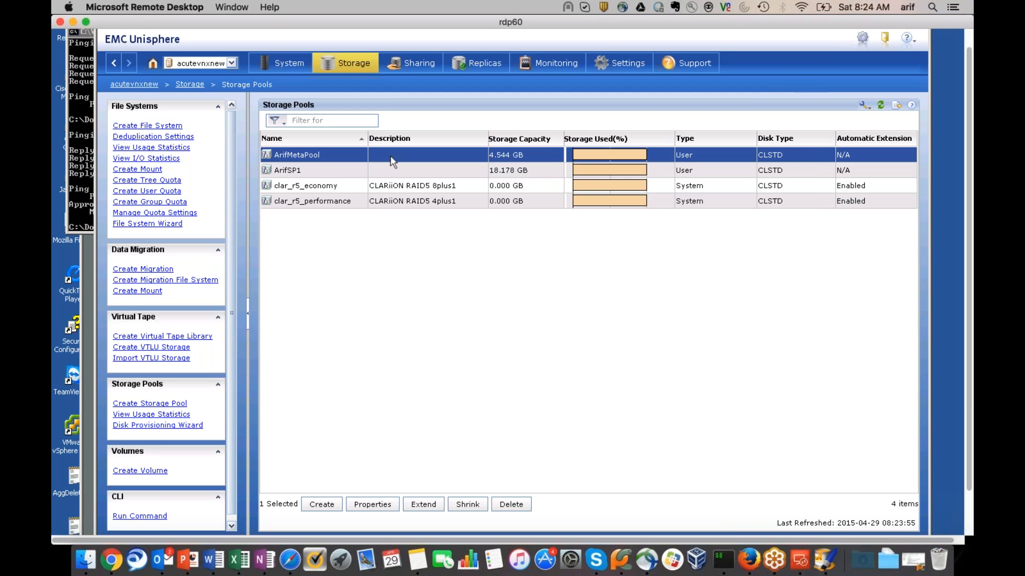
{"action": "key", "text": "super+Tab"}
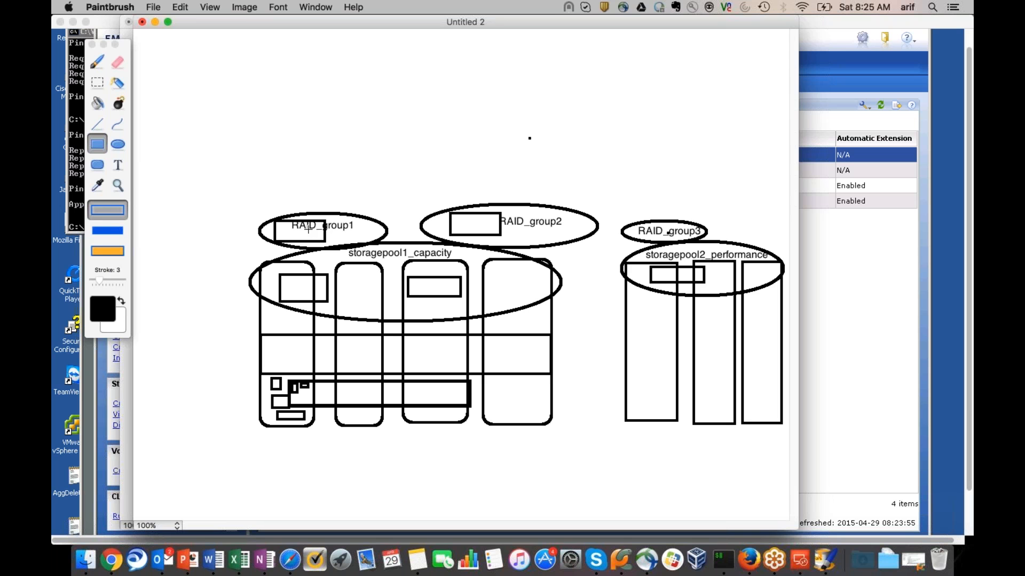
Switch from Paintbrush back to the Unisphere storage pools list
{"action": "key", "text": "super+Tab"}
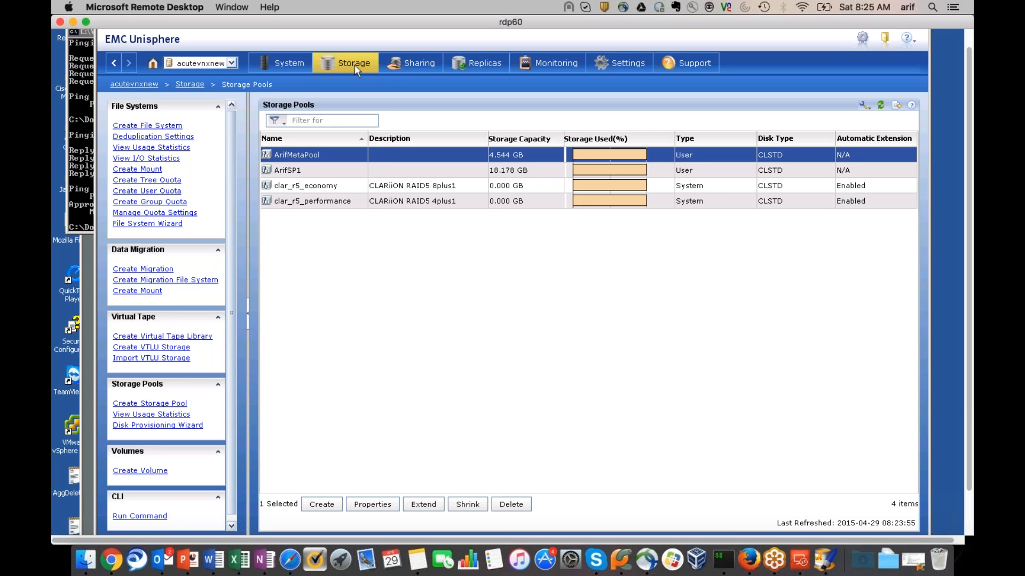
Go to Storage > File Systems in Unisphere
{"action": "mouse_move", "coordinate": [354, 65]}
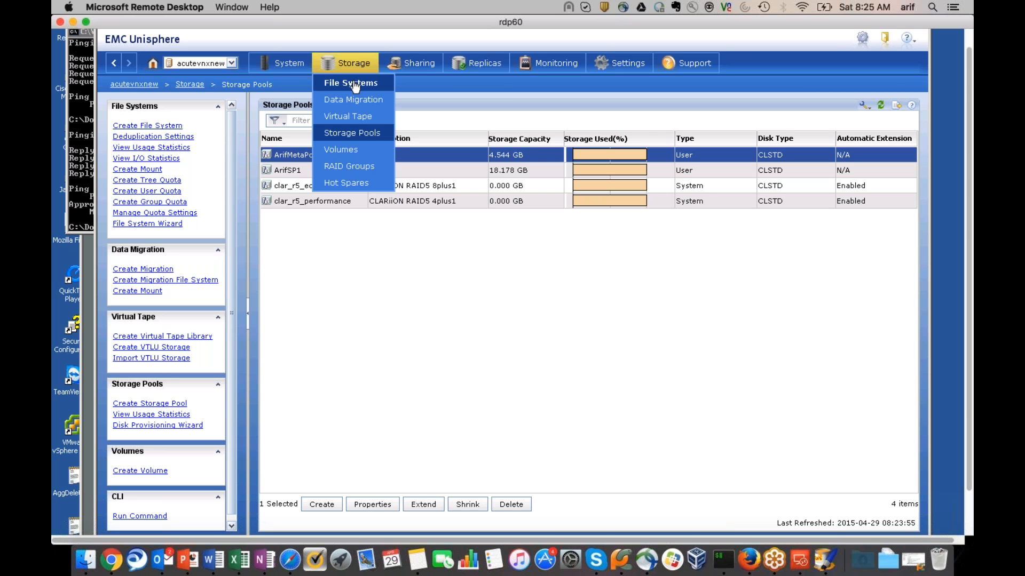
{"action": "left_click", "coordinate": [355, 84]}
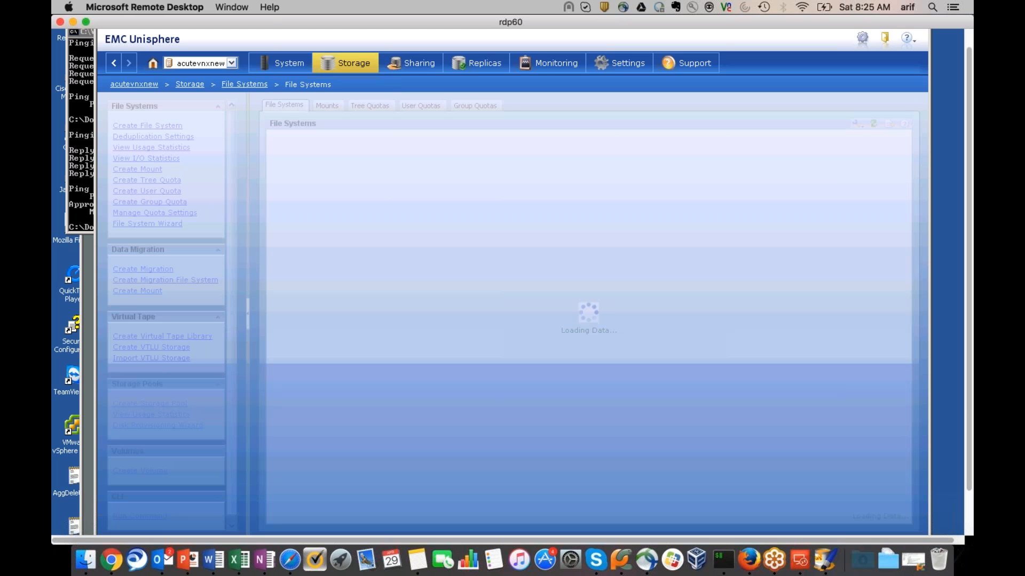